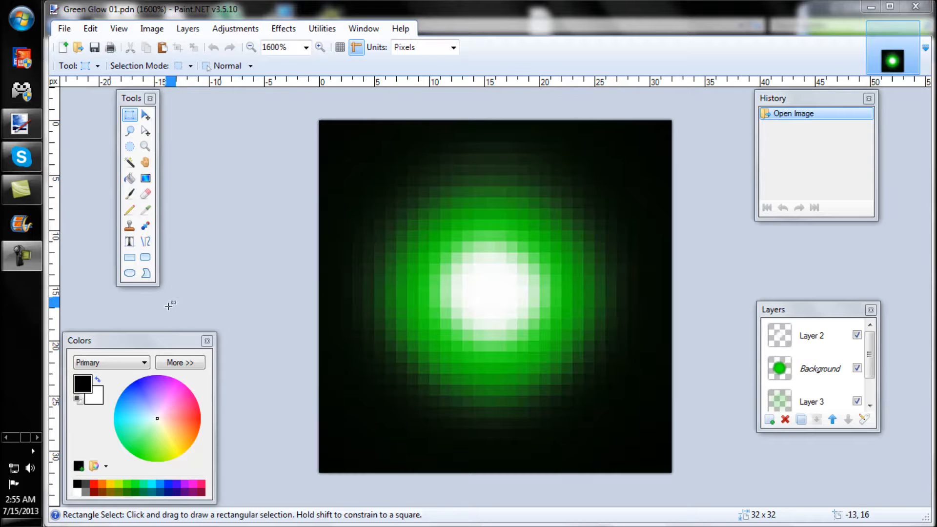
Switch to Windows Explorer and look over the Green Glow image files in the Sprites folder.
{"action": "left_click", "coordinate": [7, 438]}
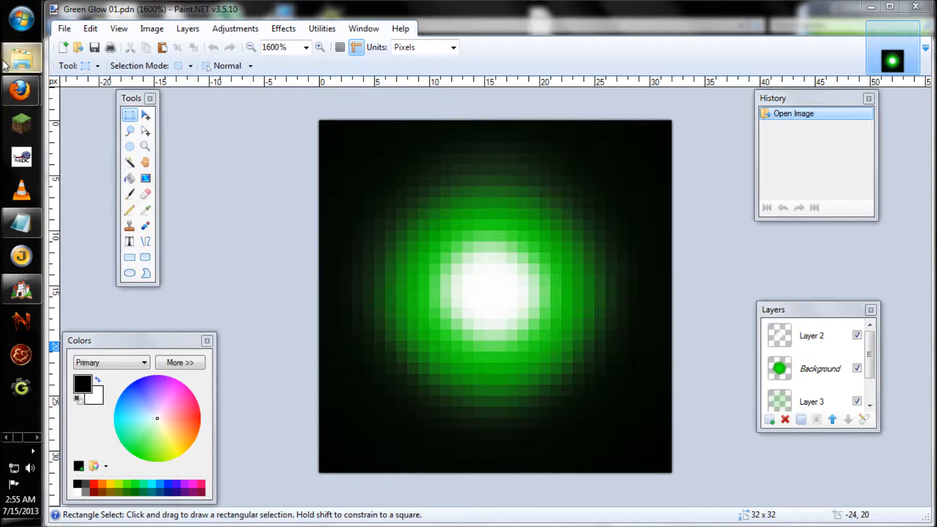
{"action": "left_click", "coordinate": [21, 59]}
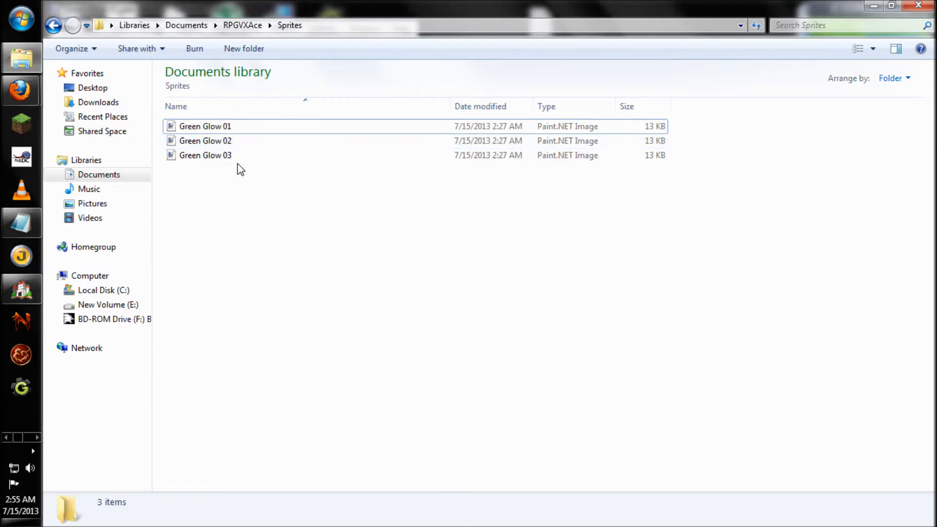
{"action": "left_click", "coordinate": [210, 126]}
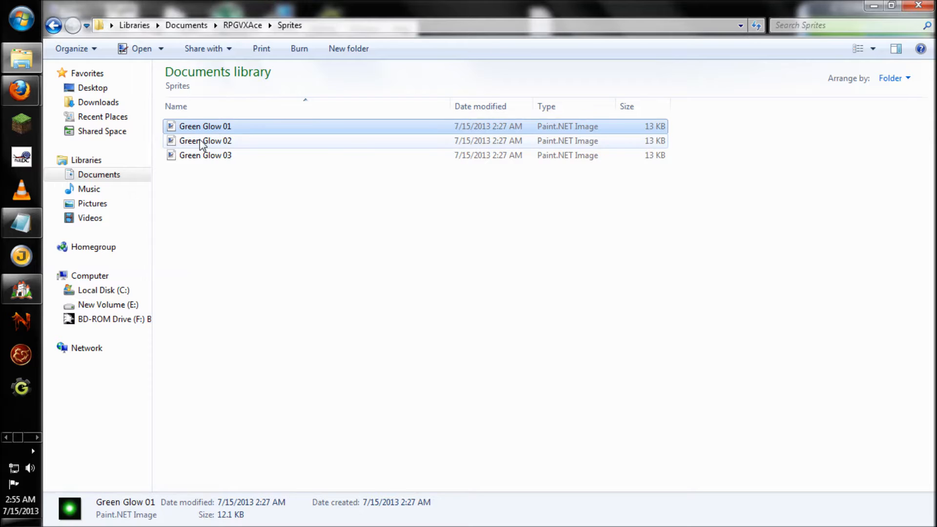
{"action": "left_click", "coordinate": [200, 142]}
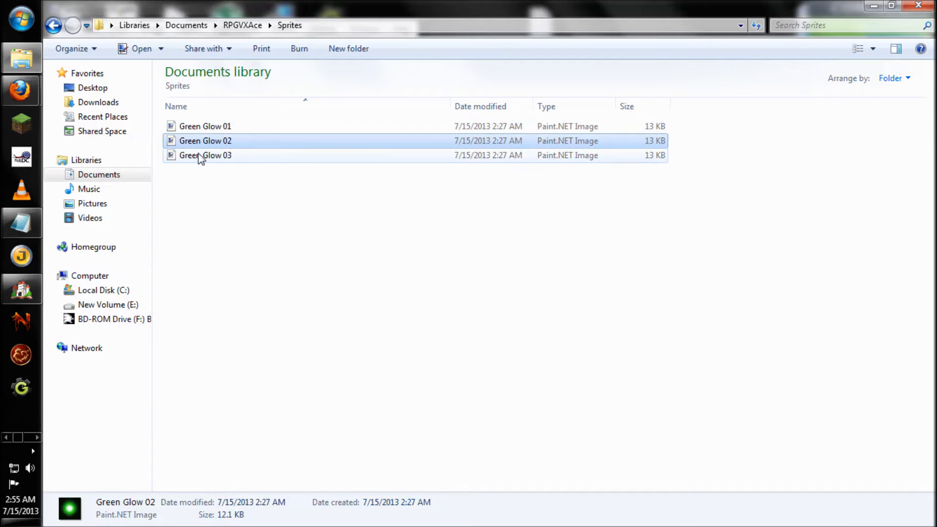
{"action": "left_click", "coordinate": [198, 155]}
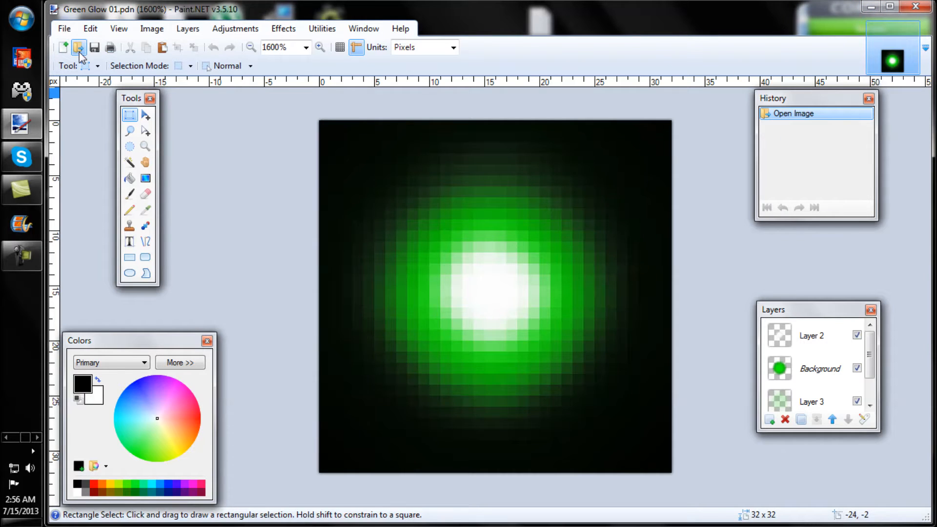
Return to Paint.NET and open the Green Glow 02 image from the Sprites folder.
{"action": "left_click", "coordinate": [79, 48]}
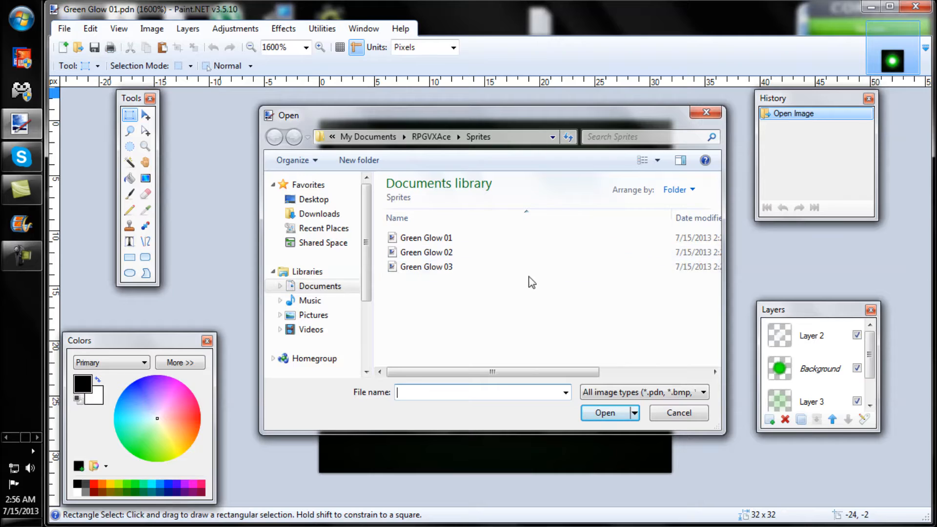
{"action": "double_click", "coordinate": [414, 252]}
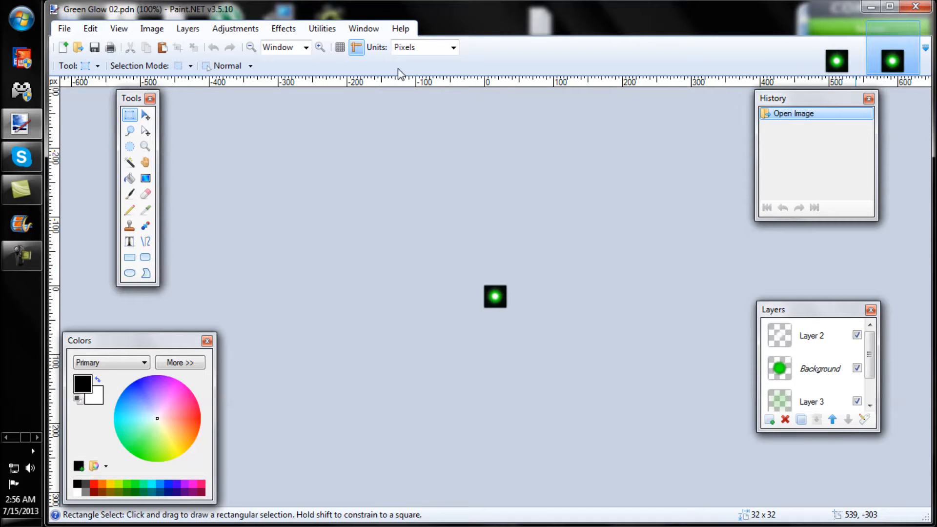
{"action": "left_click", "coordinate": [829, 58]}
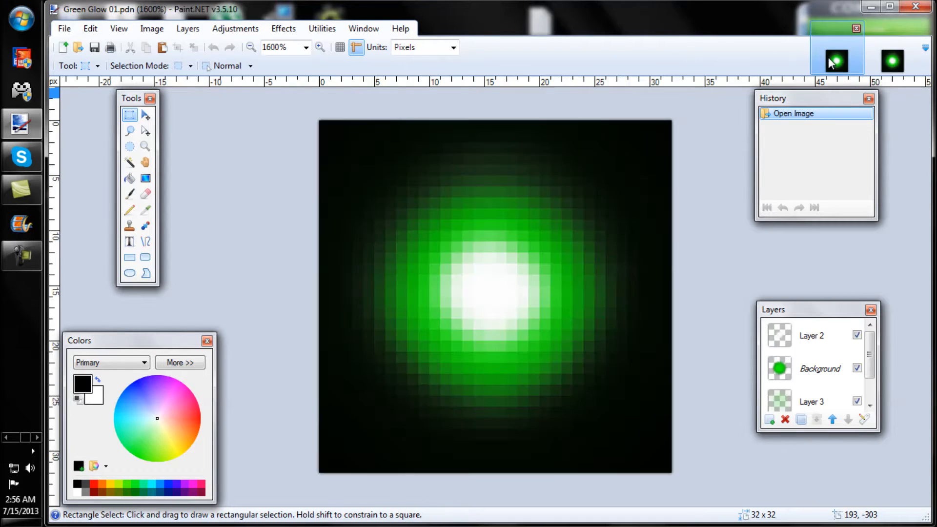
{"action": "left_click", "coordinate": [882, 59]}
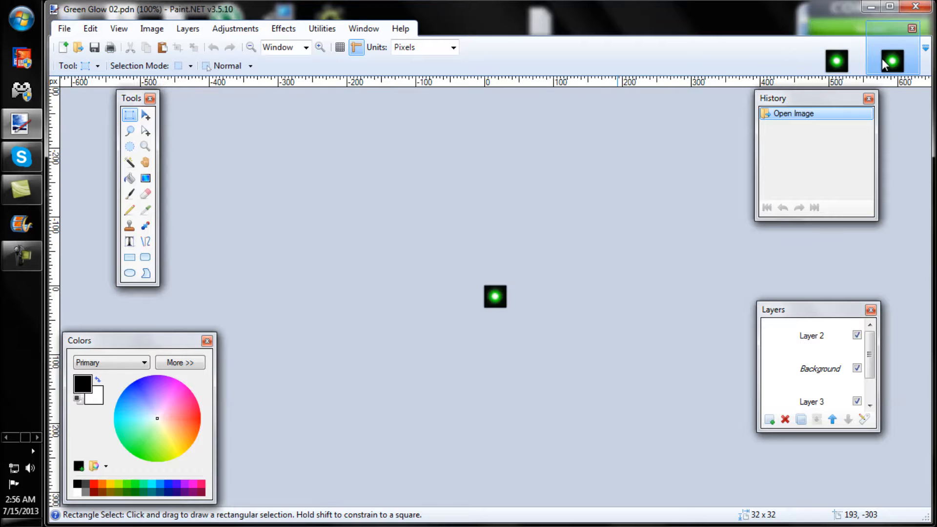
{"action": "left_click", "coordinate": [320, 47]}
{"action": "left_click", "coordinate": [319, 47]}
{"action": "left_click", "coordinate": [319, 47]}
{"action": "left_click", "coordinate": [319, 47]}
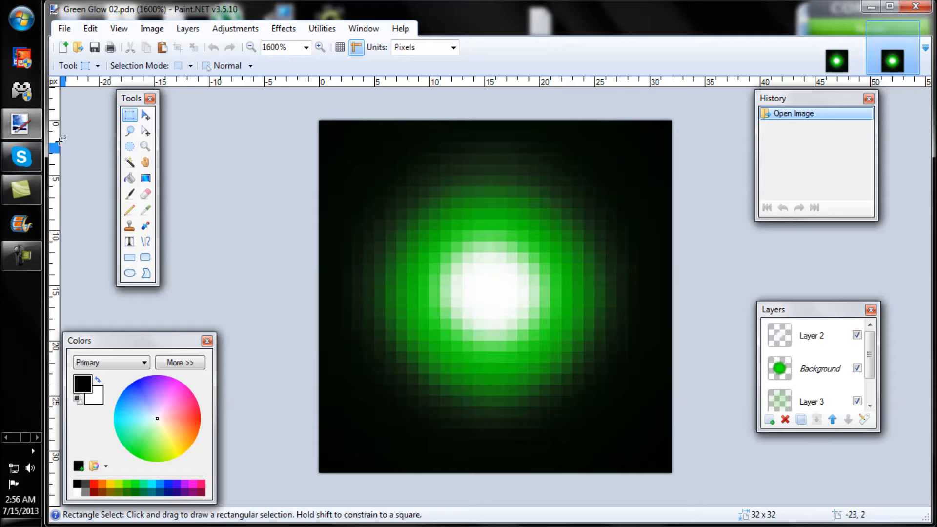
Open the Green Glow 03 image from the Sprites folder as well.
{"action": "left_click", "coordinate": [78, 48]}
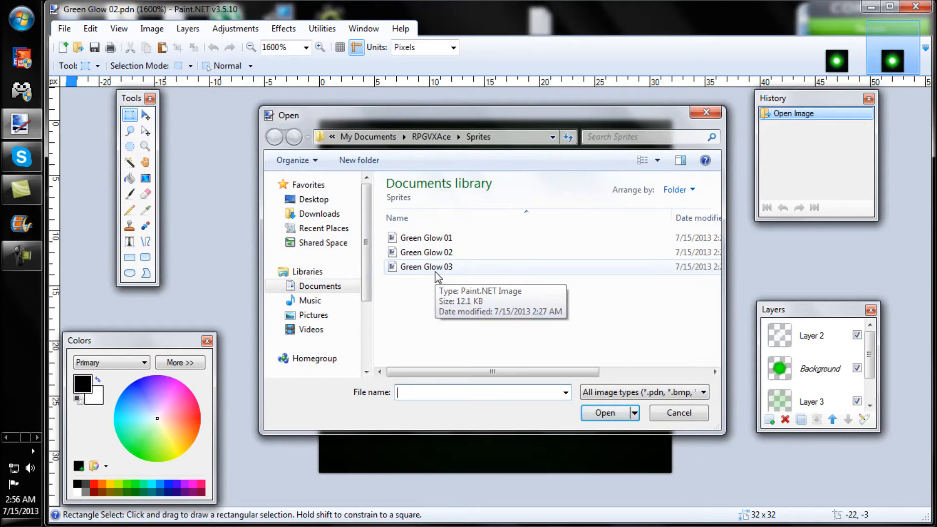
{"action": "double_click", "coordinate": [426, 266]}
{"action": "left_click", "coordinate": [319, 47]}
{"action": "left_click", "coordinate": [320, 47]}
{"action": "left_click", "coordinate": [319, 47]}
{"action": "left_click", "coordinate": [319, 47]}
{"action": "left_click", "coordinate": [320, 47]}
{"action": "left_click", "coordinate": [319, 47]}
{"action": "left_click", "coordinate": [320, 47]}
{"action": "left_click", "coordinate": [319, 47]}
{"action": "left_click", "coordinate": [319, 47]}
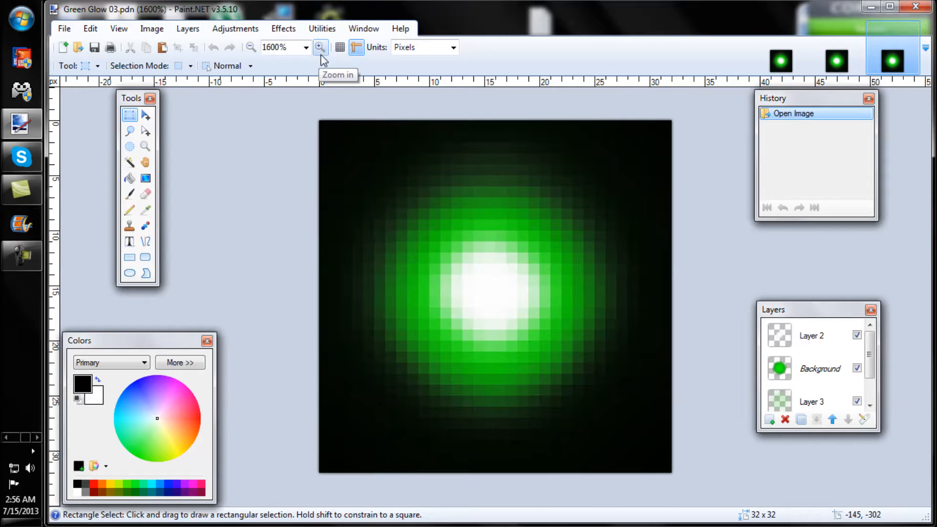
Set the primary colour to bright green with the Ellipse tool active and make Green Glow 02 the current image.
{"action": "left_click", "coordinate": [783, 50]}
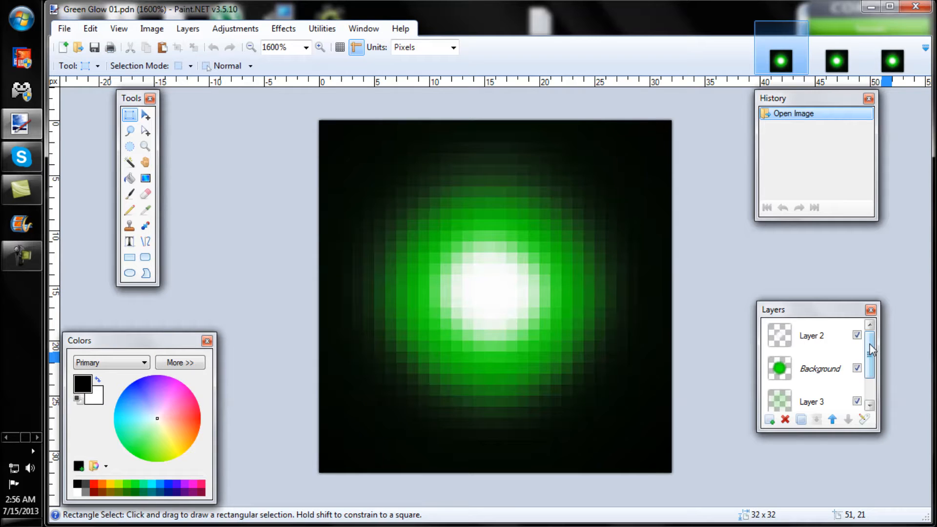
{"action": "scroll", "coordinate": [872, 349], "scroll_direction": "down", "scroll_amount": 2}
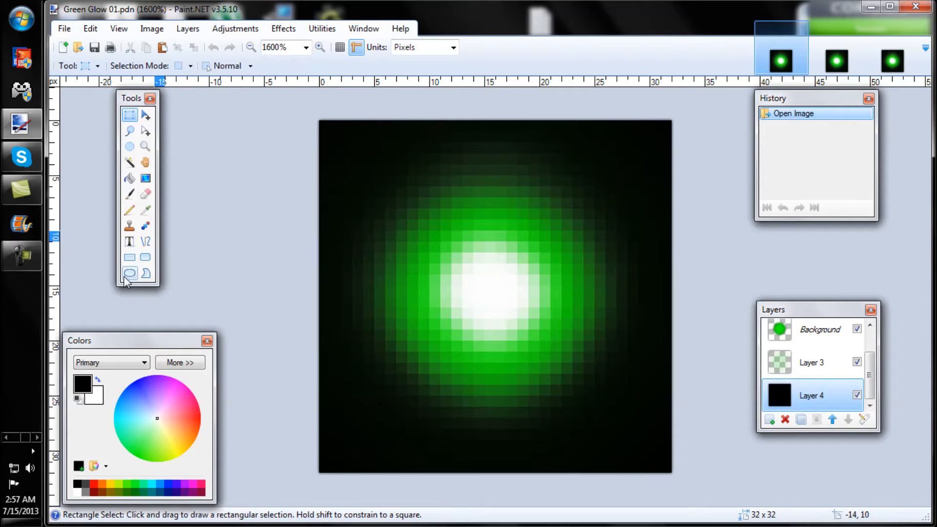
{"action": "left_click_drag", "start_coordinate": [155, 446], "coordinate": [126, 467]}
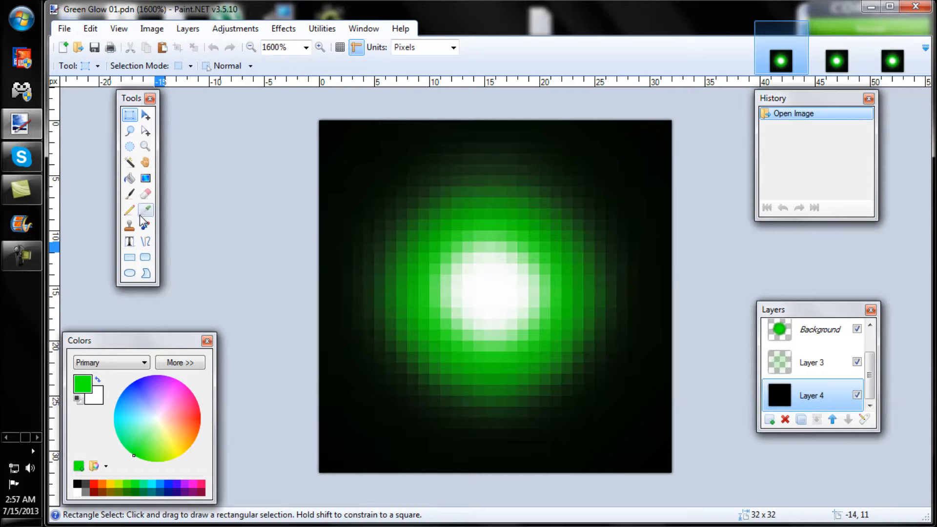
{"action": "left_click", "coordinate": [129, 273]}
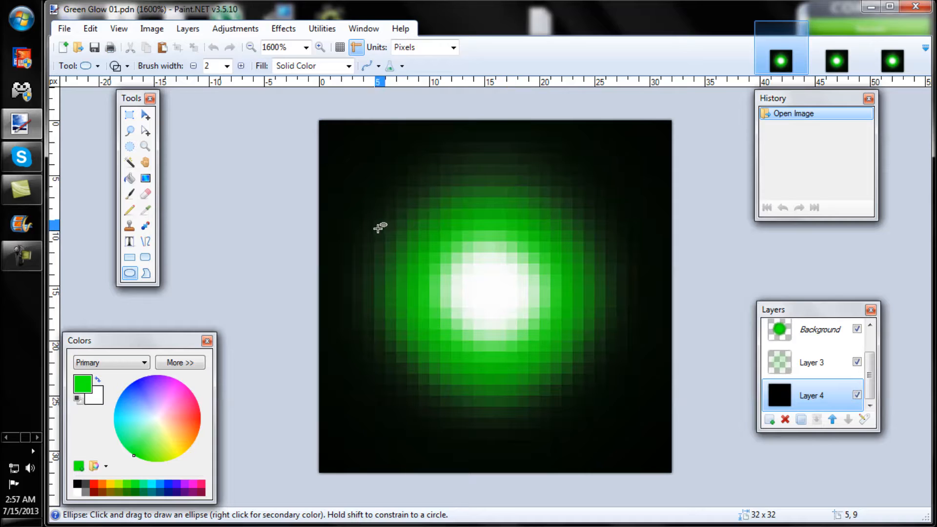
{"action": "left_click", "coordinate": [838, 58]}
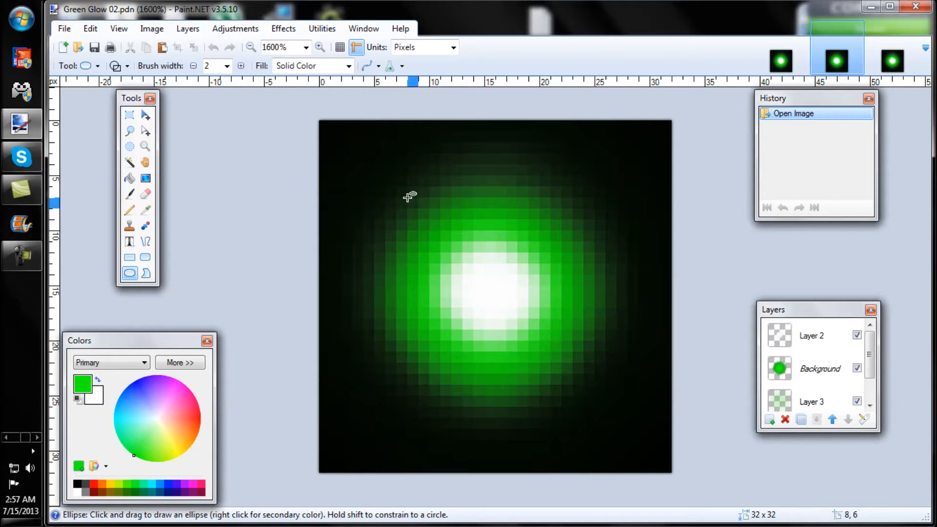
{"action": "left_click_drag", "start_coordinate": [377, 178], "coordinate": [580, 377]}
{"action": "left_click", "coordinate": [214, 47]}
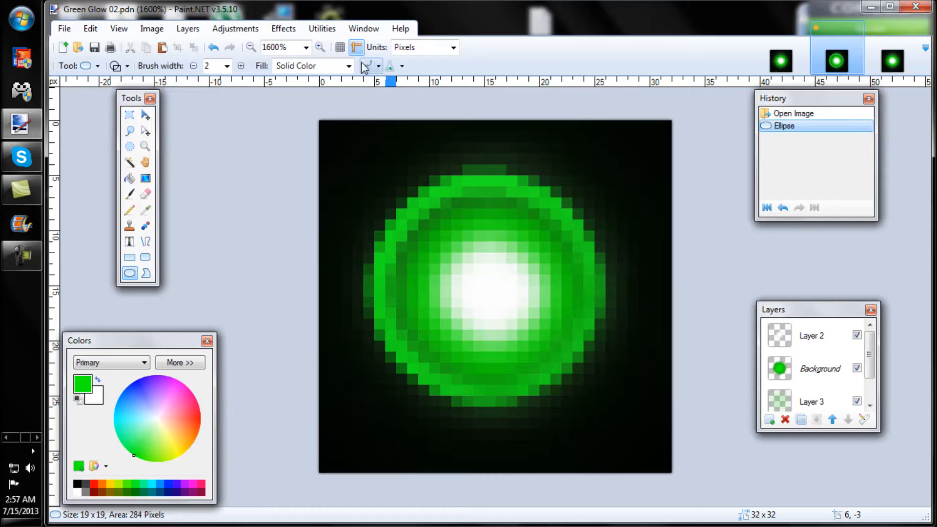
{"action": "left_click", "coordinate": [213, 46]}
On Layer 3 of Green Glow 02, draw a green ellipse outline about 18 x 17 pixels around the glow.
{"action": "scroll", "coordinate": [809, 369], "scroll_direction": "down", "scroll_amount": 1}
{"action": "left_click", "coordinate": [820, 374]}
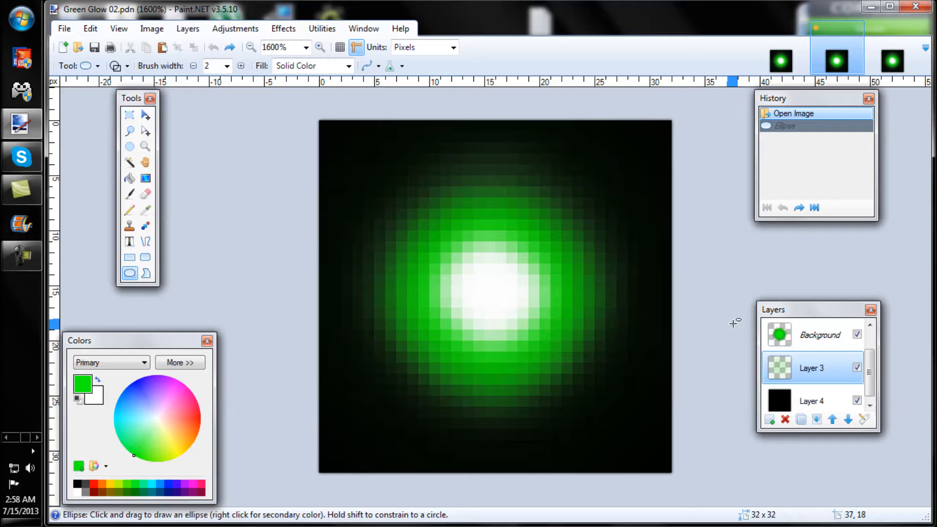
{"action": "mouse_move", "coordinate": [387, 192]}
{"action": "left_mouse_down"}
{"action": "mouse_move", "coordinate": [393, 209]}
{"action": "mouse_move", "coordinate": [535, 316]}
{"action": "mouse_move", "coordinate": [574, 365]}
{"action": "left_mouse_up"}
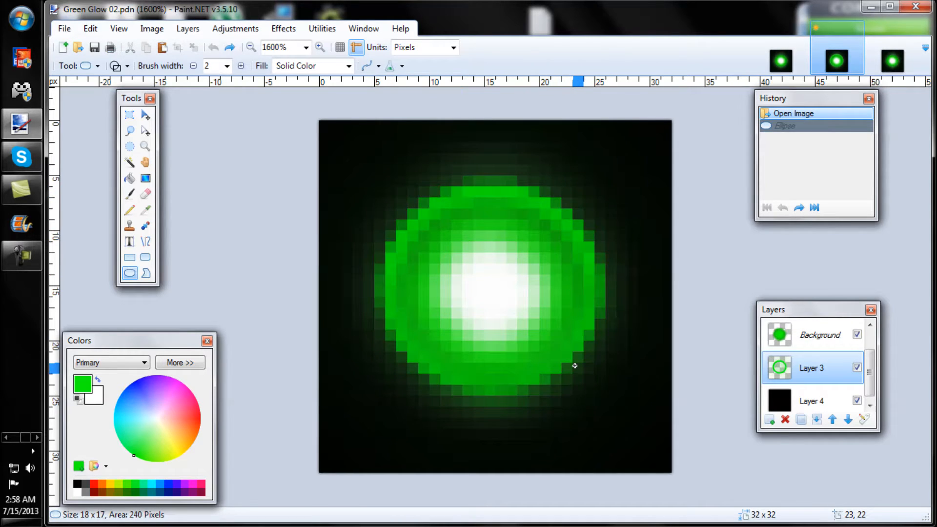
{"action": "key", "text": "Return"}
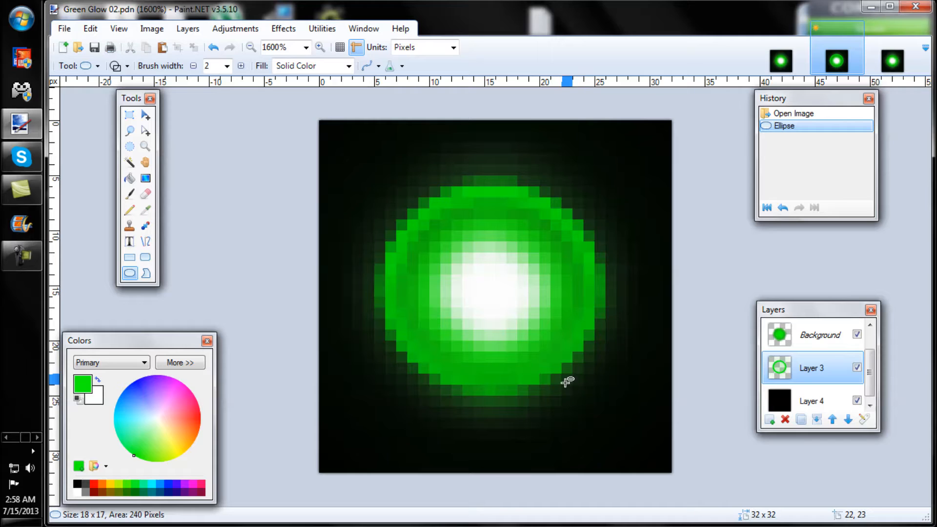
Draw a white ellipse outline about 14 x 15 pixels inside the green ring on Layer 3.
{"action": "left_click_drag", "start_coordinate": [394, 199], "coordinate": [578, 352]}
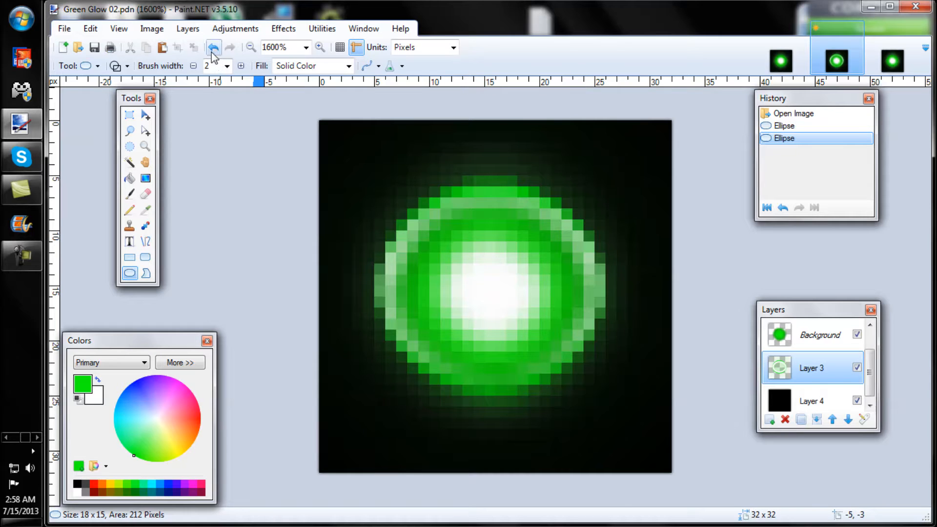
{"action": "key", "text": "ctrl+z"}
{"action": "left_click_drag", "start_coordinate": [421, 213], "coordinate": [554, 359]}
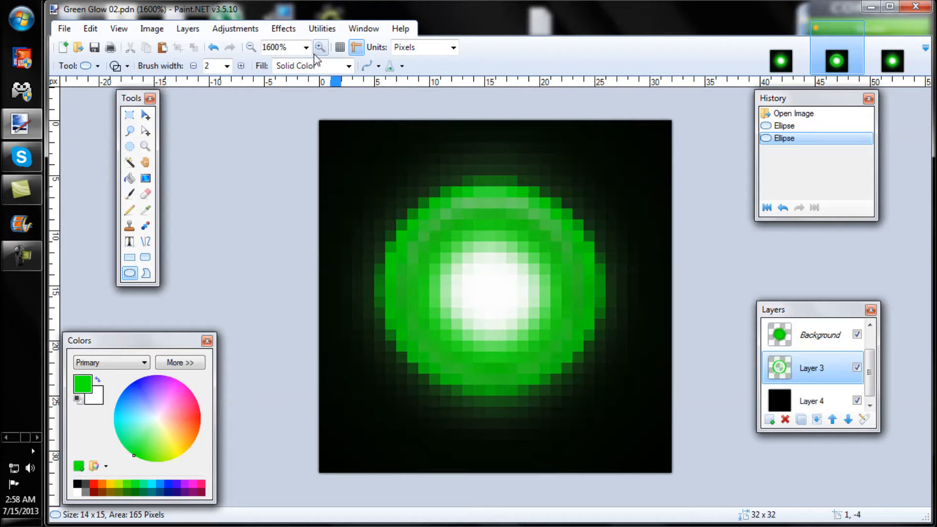
Apply a Gaussian Blur with radius 5 to the rings on Layer 3.
{"action": "left_click", "coordinate": [284, 28]}
{"action": "mouse_move", "coordinate": [312, 60]}
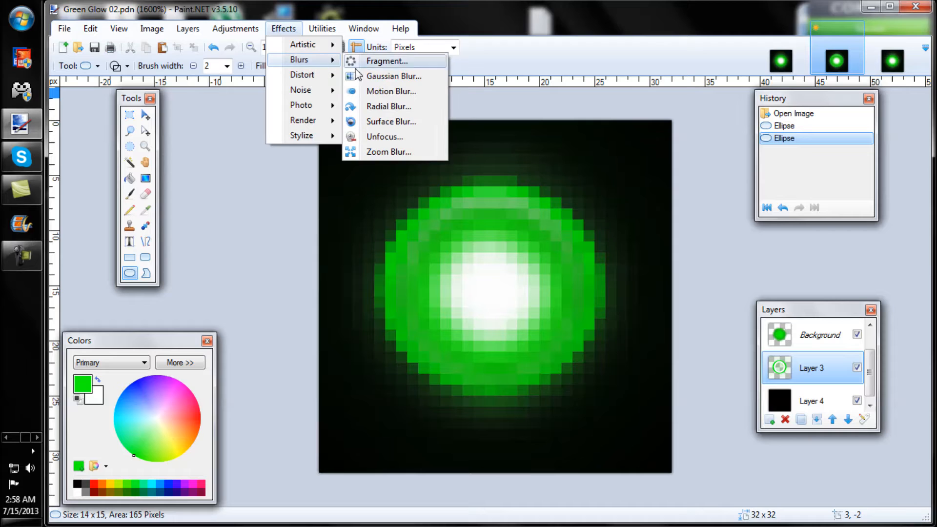
{"action": "left_click", "coordinate": [386, 76]}
{"action": "left_click_drag", "start_coordinate": [502, 227], "coordinate": [698, 163]}
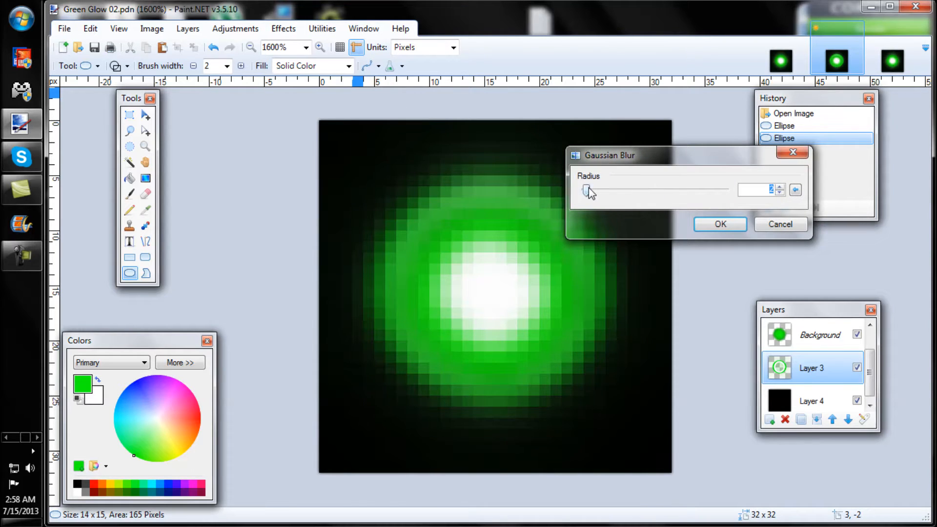
{"action": "left_click_drag", "start_coordinate": [588, 192], "coordinate": [592, 193]}
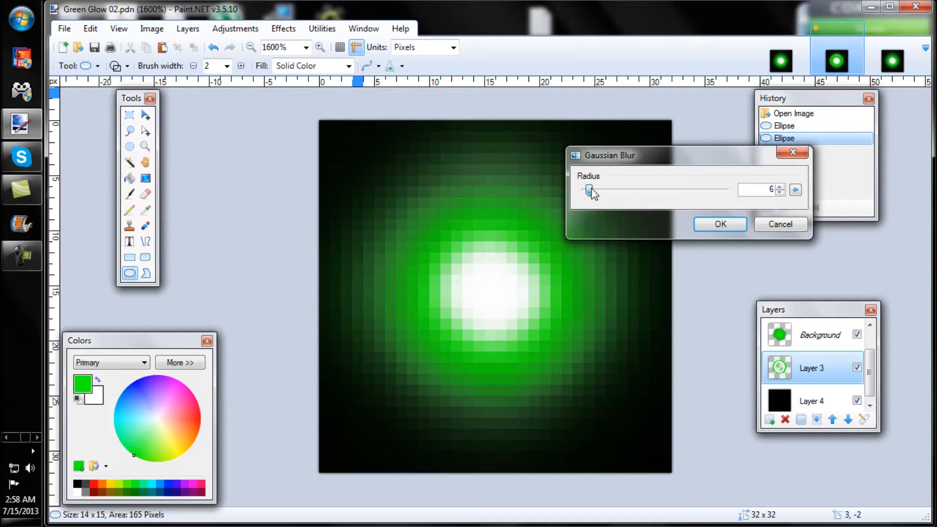
{"action": "left_click", "coordinate": [779, 192]}
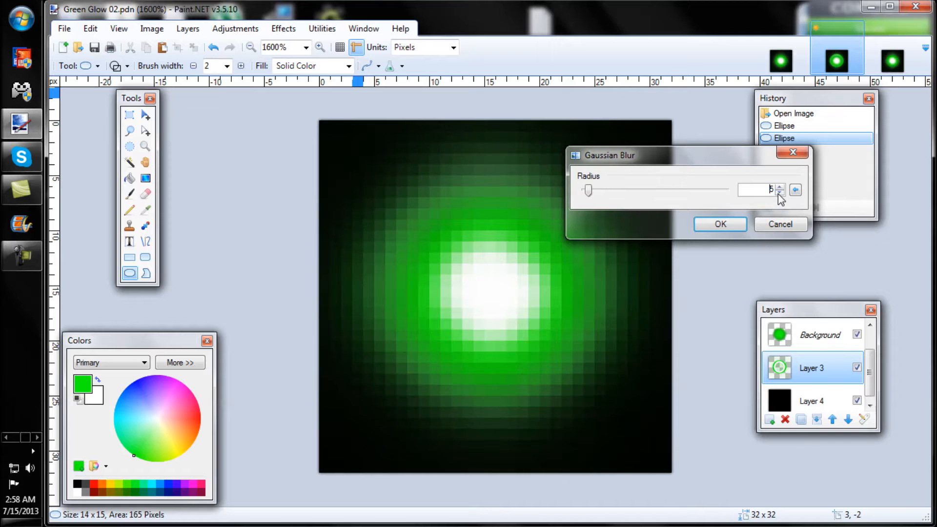
{"action": "left_click", "coordinate": [727, 226]}
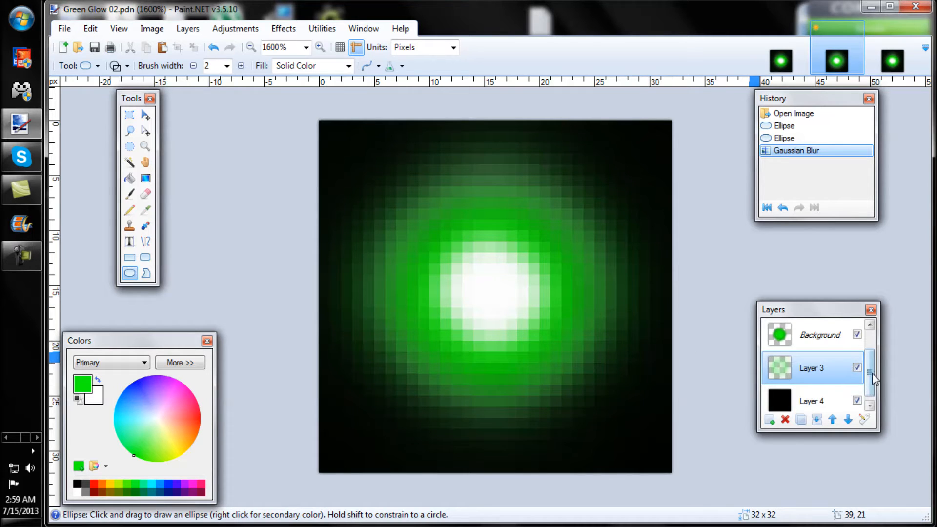
Select Layer 2 and apply a Gaussian Blur with radius 1 to it.
{"action": "left_click_drag", "start_coordinate": [872, 376], "coordinate": [872, 335]}
{"action": "left_click", "coordinate": [829, 336]}
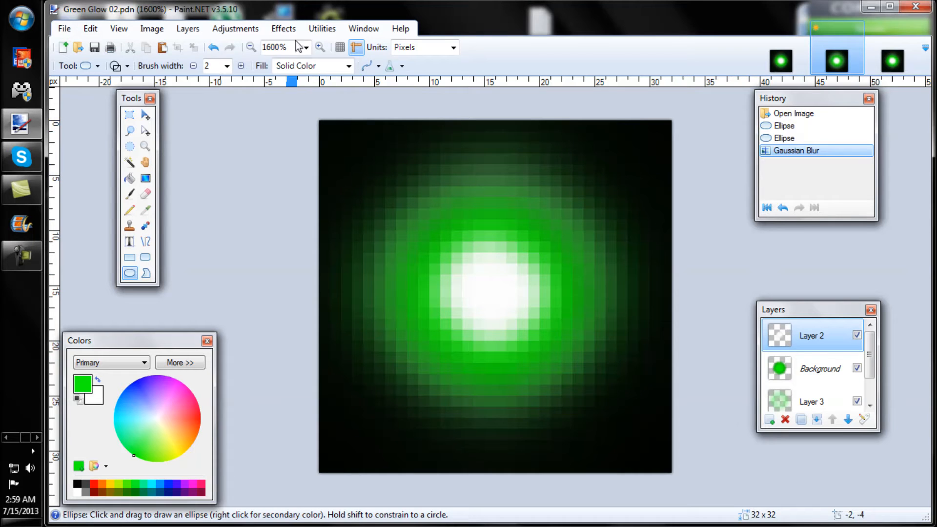
{"action": "left_click", "coordinate": [318, 29]}
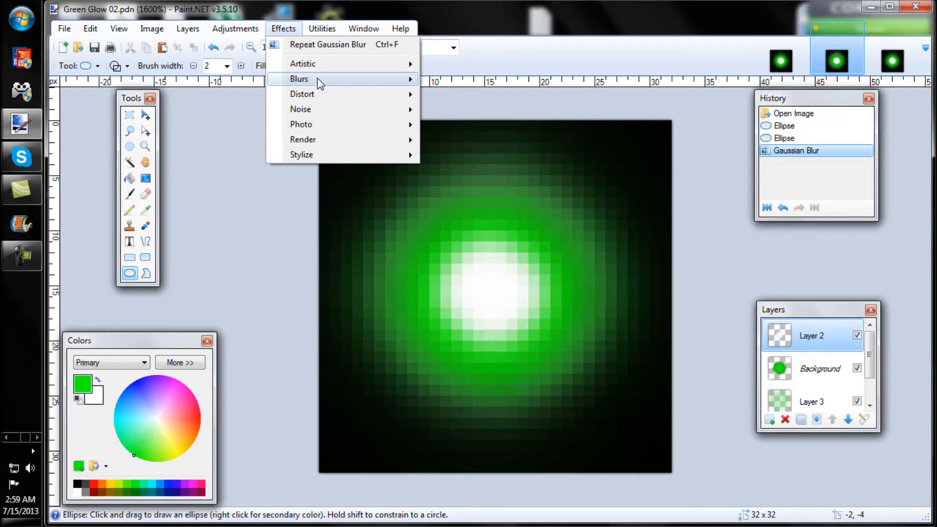
{"action": "mouse_move", "coordinate": [325, 83]}
{"action": "left_click", "coordinate": [470, 95]}
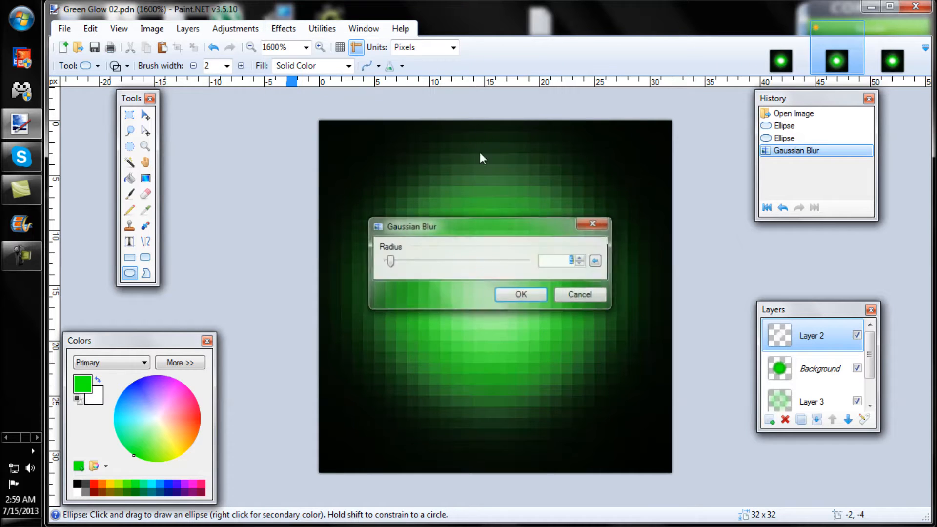
{"action": "left_click_drag", "start_coordinate": [495, 228], "coordinate": [695, 139]}
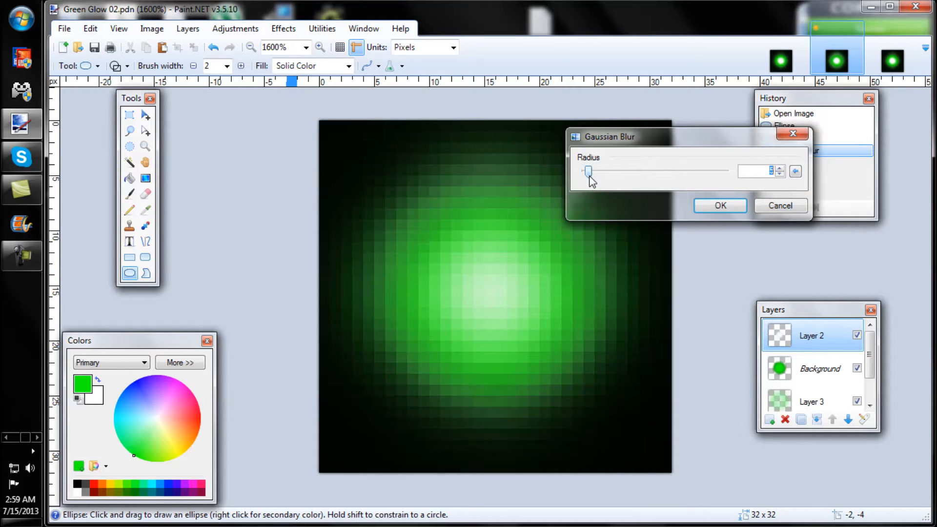
{"action": "left_click", "coordinate": [779, 173]}
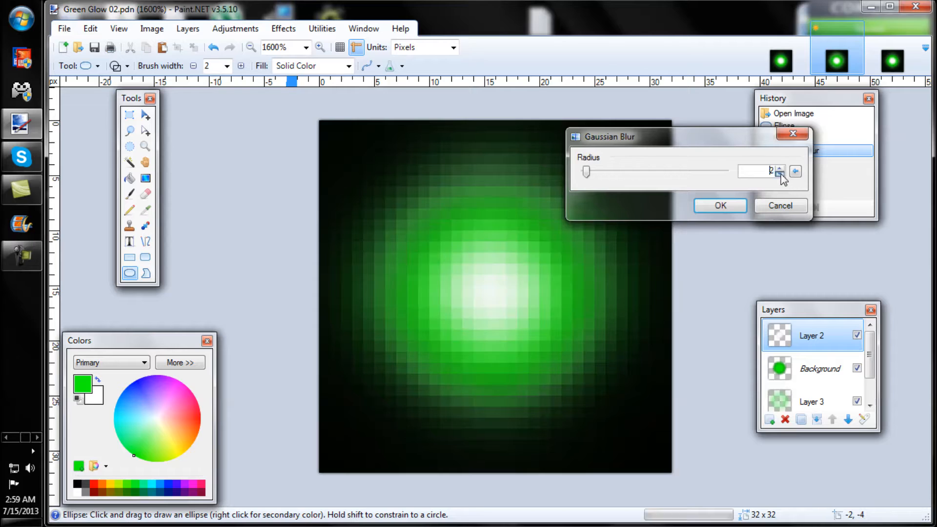
{"action": "left_click", "coordinate": [780, 169]}
{"action": "left_click", "coordinate": [779, 168]}
{"action": "left_click", "coordinate": [780, 174]}
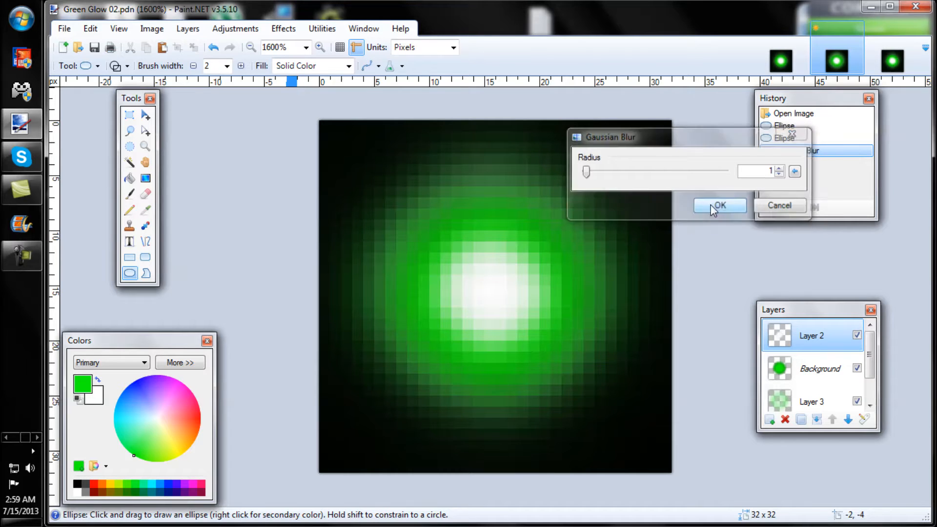
{"action": "left_click", "coordinate": [720, 206]}
Apply a Glow effect to Layer 2 of Green Glow 02 with radius 2, brightness -25 and contrast 30.
{"action": "left_click", "coordinate": [284, 28]}
{"action": "mouse_move", "coordinate": [320, 124]}
{"action": "left_click", "coordinate": [441, 124]}
{"action": "left_click_drag", "start_coordinate": [578, 197], "coordinate": [809, 103]}
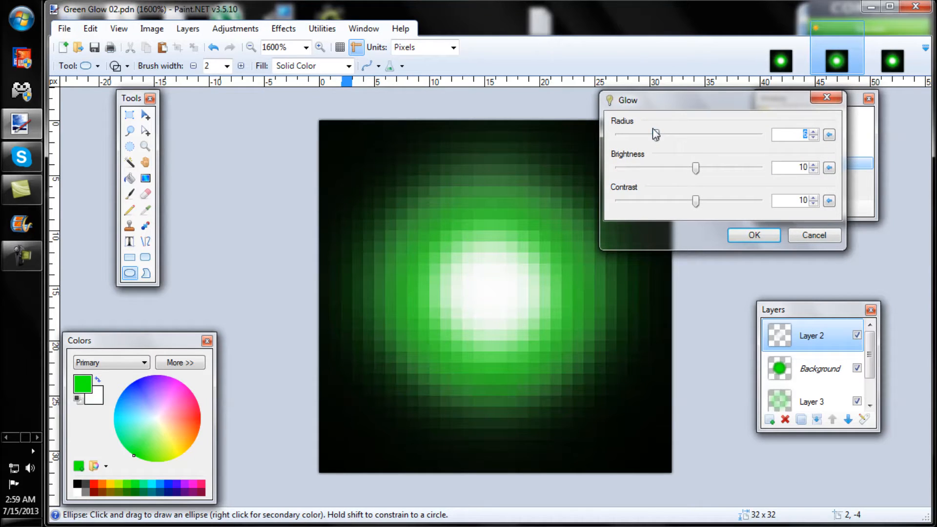
{"action": "left_click_drag", "start_coordinate": [655, 136], "coordinate": [624, 140]}
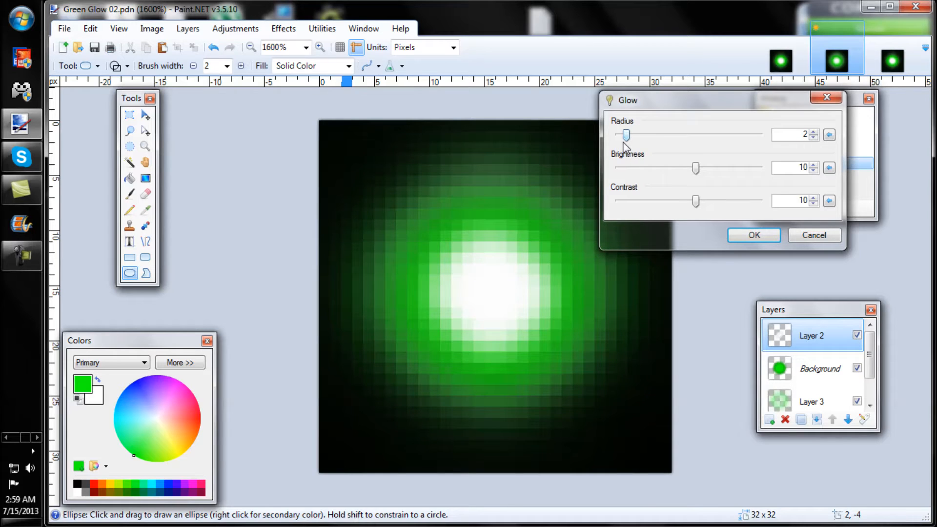
{"action": "left_click_drag", "start_coordinate": [694, 169], "coordinate": [668, 177]}
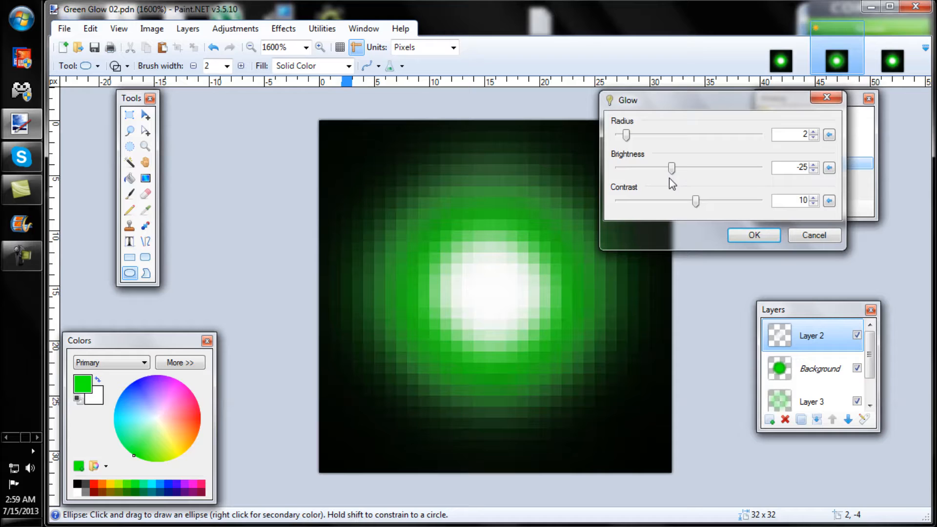
{"action": "left_click_drag", "start_coordinate": [696, 201], "coordinate": [689, 228]}
{"action": "left_click_drag", "start_coordinate": [691, 207], "coordinate": [713, 209]}
{"action": "left_click", "coordinate": [748, 239]}
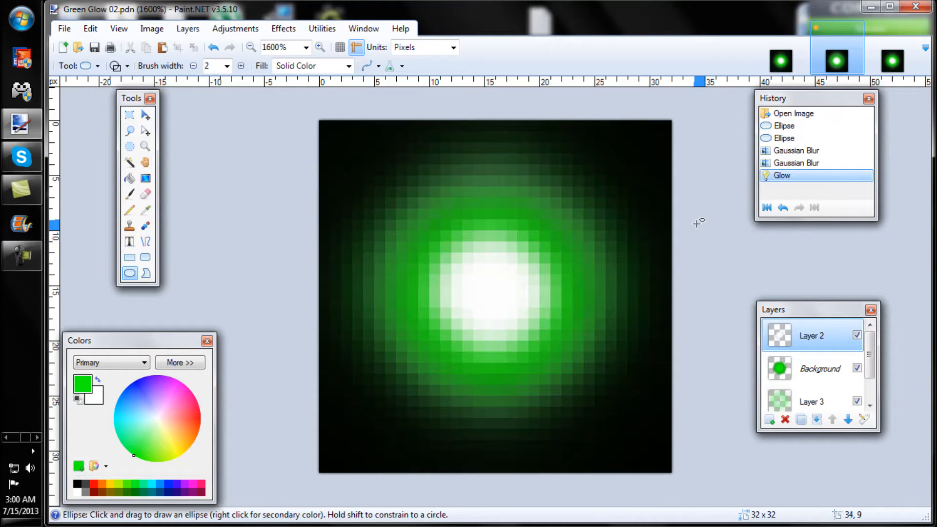
On Layer 3 of Green Glow 03, draw a green ellipse outline about 18 x 18 pixels around the glow.
{"action": "left_click", "coordinate": [874, 62]}
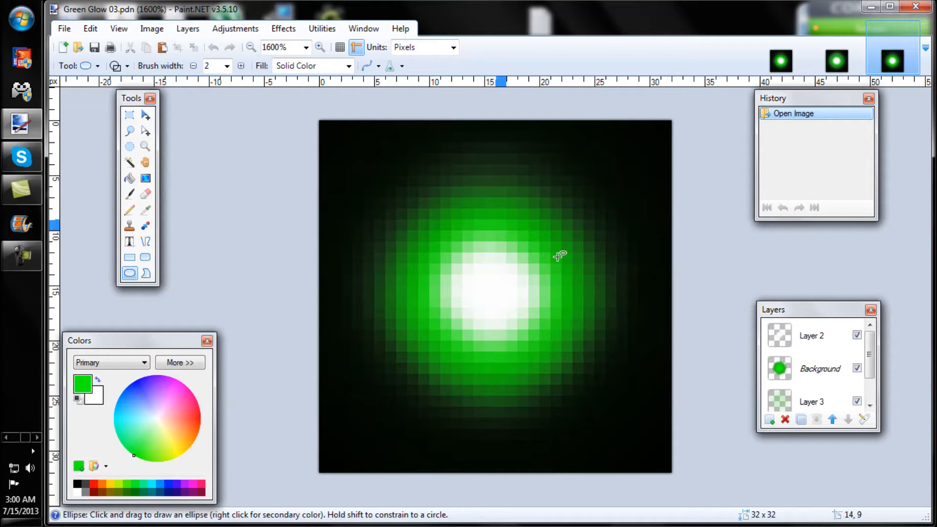
{"action": "left_click", "coordinate": [808, 401]}
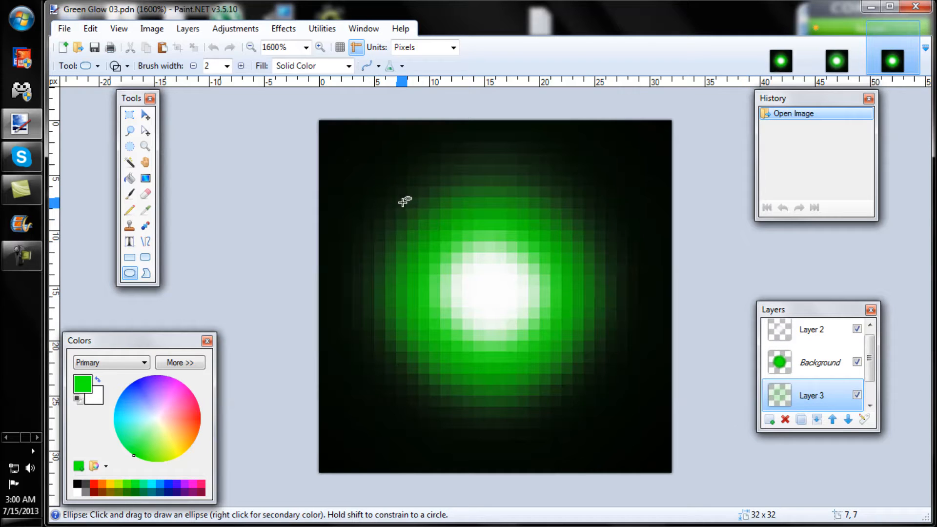
{"action": "left_click_drag", "start_coordinate": [393, 195], "coordinate": [576, 373]}
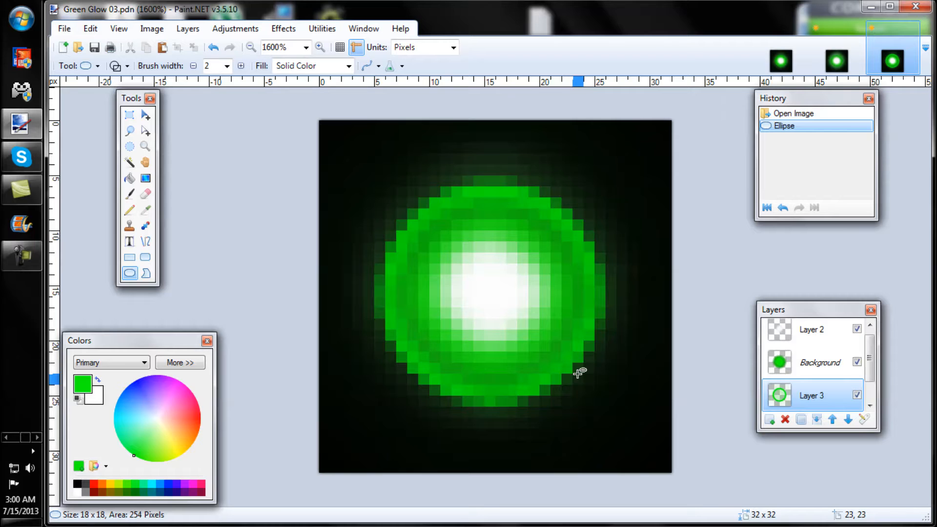
Draw a white ellipse outline about 15 x 15 pixels inside the green ring on Layer 3 of Green Glow 03.
{"action": "left_click_drag", "start_coordinate": [392, 194], "coordinate": [561, 351]}
{"action": "left_click", "coordinate": [215, 49]}
{"action": "left_click_drag", "start_coordinate": [395, 198], "coordinate": [559, 359]}
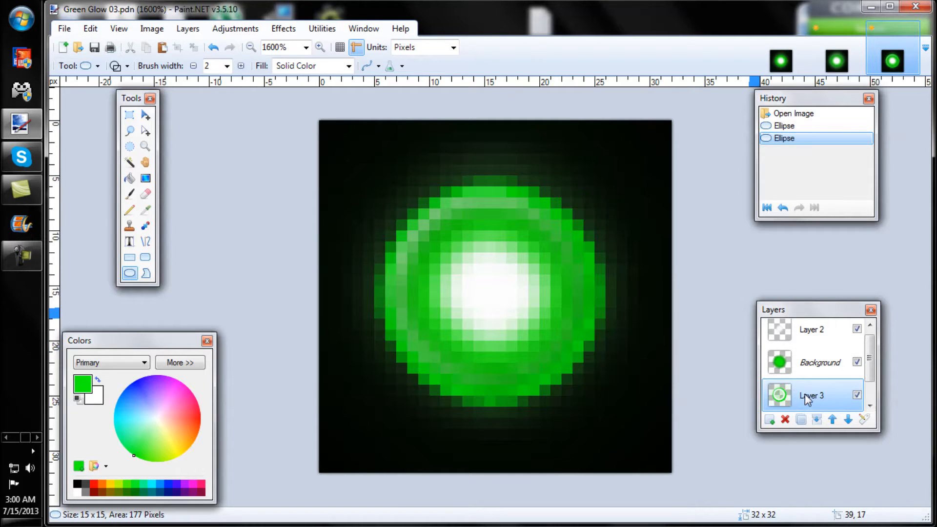
Apply a Gaussian Blur with radius 6 to the rings on Layer 3 of Green Glow 03.
{"action": "left_click", "coordinate": [812, 330]}
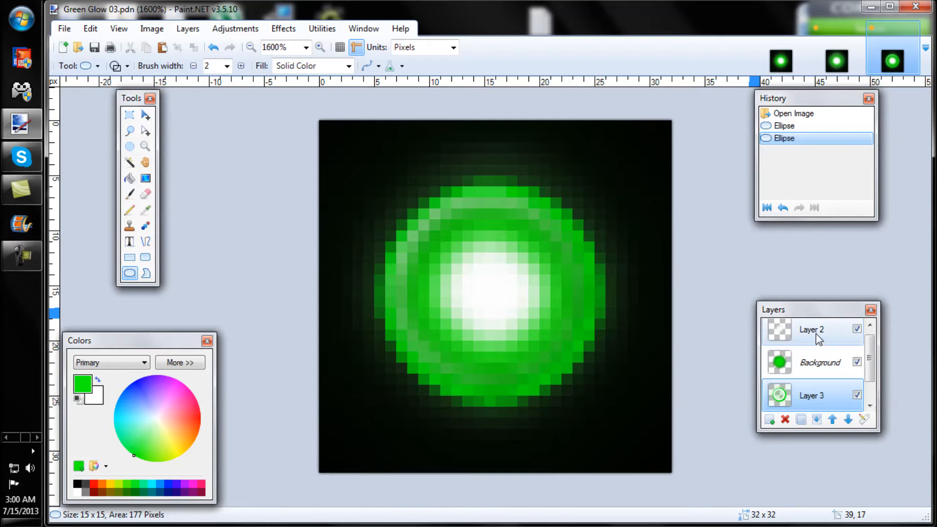
{"action": "left_click", "coordinate": [804, 403]}
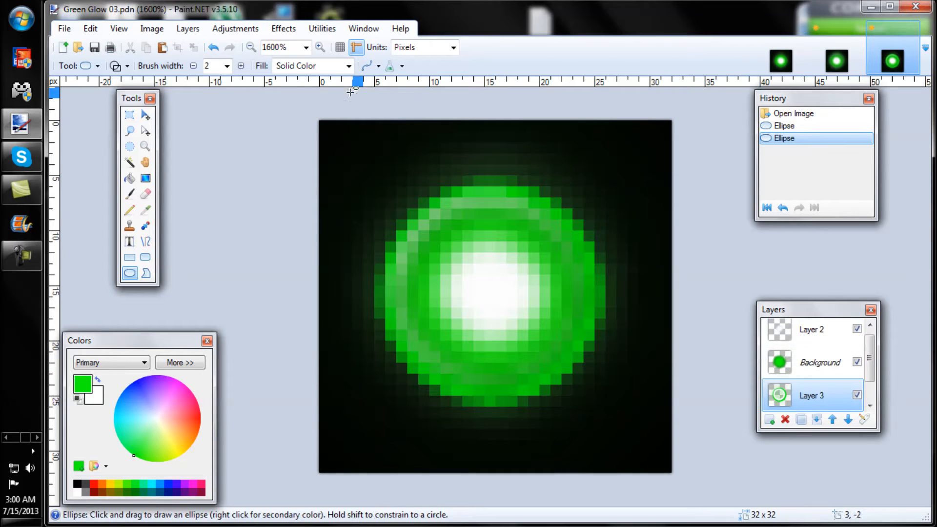
{"action": "left_click", "coordinate": [284, 28]}
{"action": "mouse_move", "coordinate": [308, 79]}
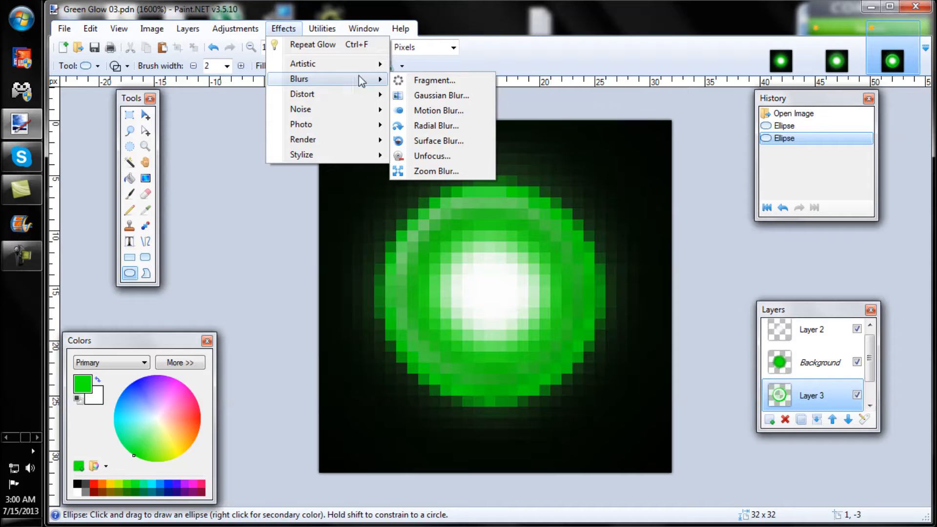
{"action": "left_click", "coordinate": [436, 98]}
{"action": "left_click_drag", "start_coordinate": [496, 218], "coordinate": [653, 154]}
{"action": "left_click_drag", "start_coordinate": [566, 175], "coordinate": [572, 177]}
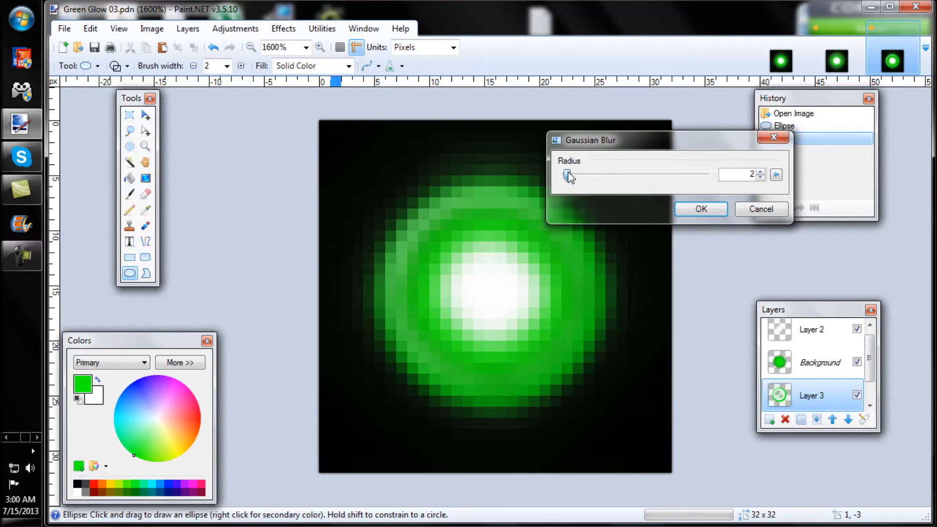
{"action": "left_click", "coordinate": [761, 179]}
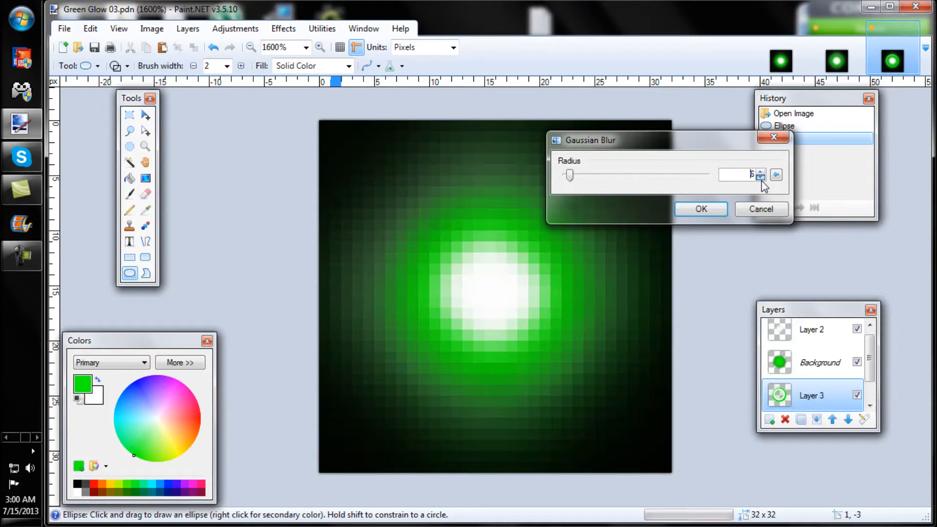
{"action": "left_click", "coordinate": [761, 171]}
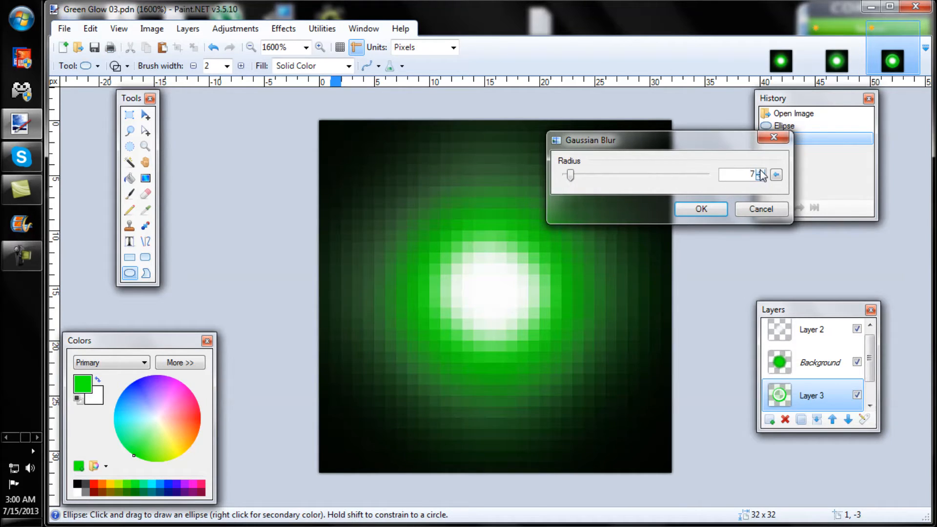
{"action": "left_click", "coordinate": [761, 171]}
{"action": "left_click", "coordinate": [760, 178]}
{"action": "left_click_drag", "start_coordinate": [702, 147], "coordinate": [798, 84]}
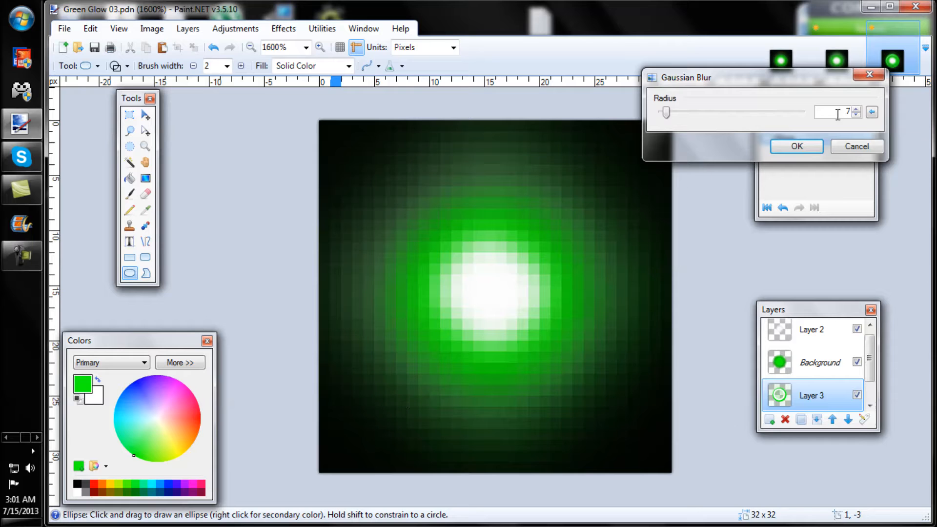
{"action": "left_click", "coordinate": [856, 115]}
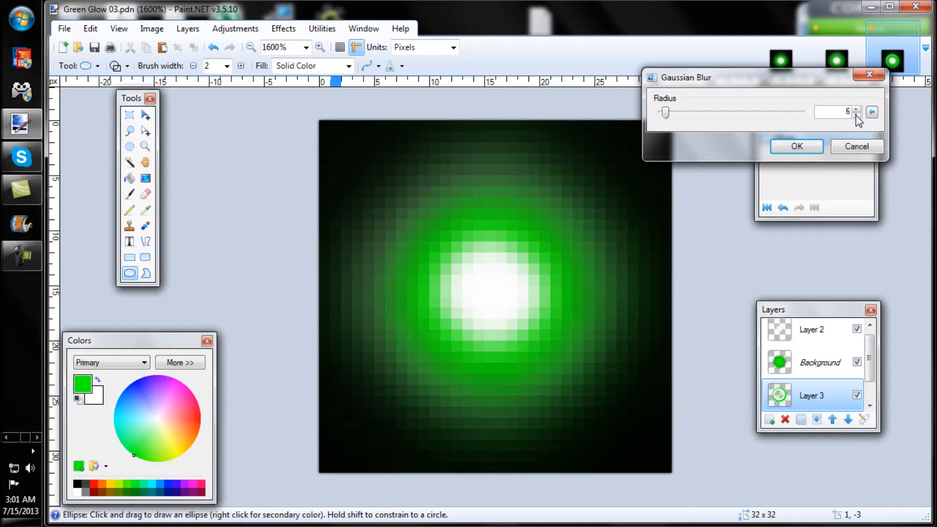
{"action": "left_click", "coordinate": [855, 115]}
{"action": "left_click", "coordinate": [855, 109]}
{"action": "left_click", "coordinate": [810, 147]}
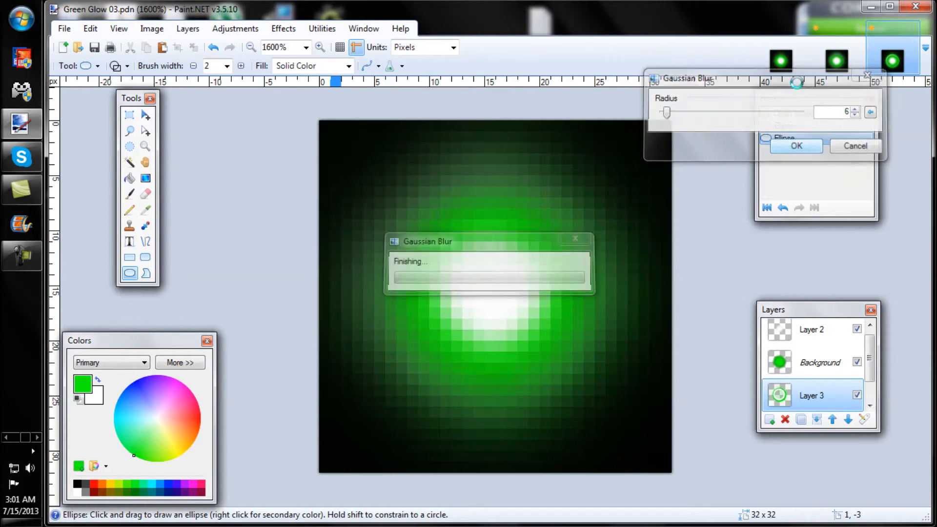
Compare the blurred Green Glow 03 frame with the Green Glow 01 and Green Glow 02 frames.
{"action": "left_click", "coordinate": [838, 63]}
{"action": "left_click", "coordinate": [780, 61]}
{"action": "left_click", "coordinate": [839, 65]}
{"action": "left_click", "coordinate": [886, 61]}
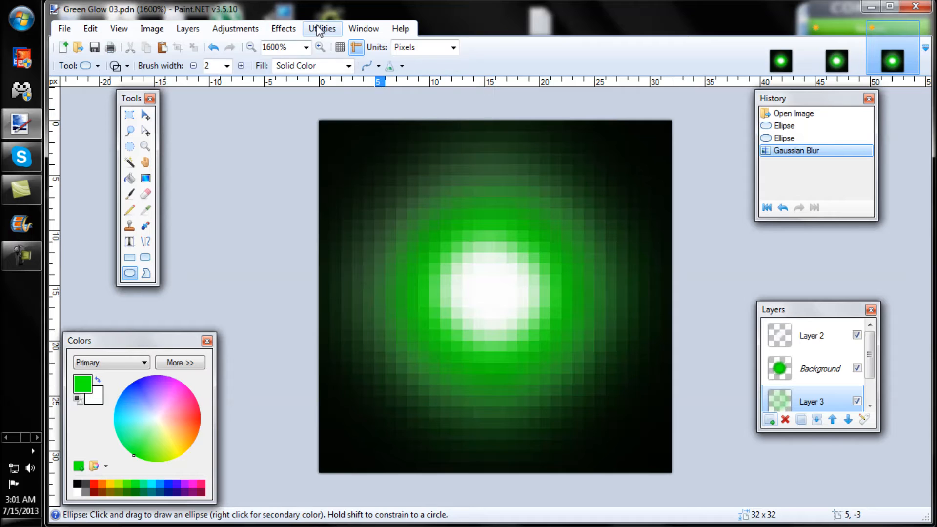
{"action": "left_click", "coordinate": [283, 32]}
{"action": "left_click", "coordinate": [448, 9]}
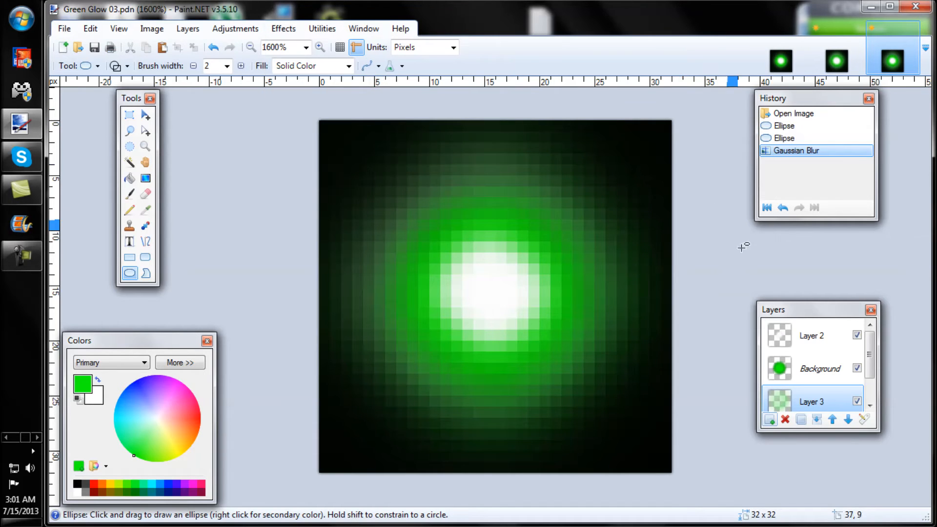
Select Layer 2 of Green Glow 03 and apply a Gaussian Blur with radius 3 to it.
{"action": "left_click", "coordinate": [806, 340]}
{"action": "left_click", "coordinate": [283, 29]}
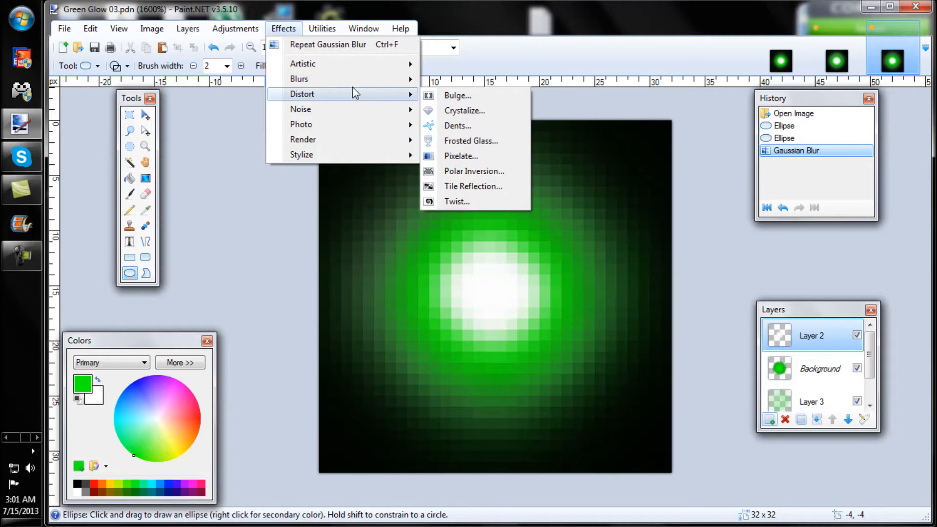
{"action": "mouse_move", "coordinate": [366, 72]}
{"action": "left_click", "coordinate": [453, 94]}
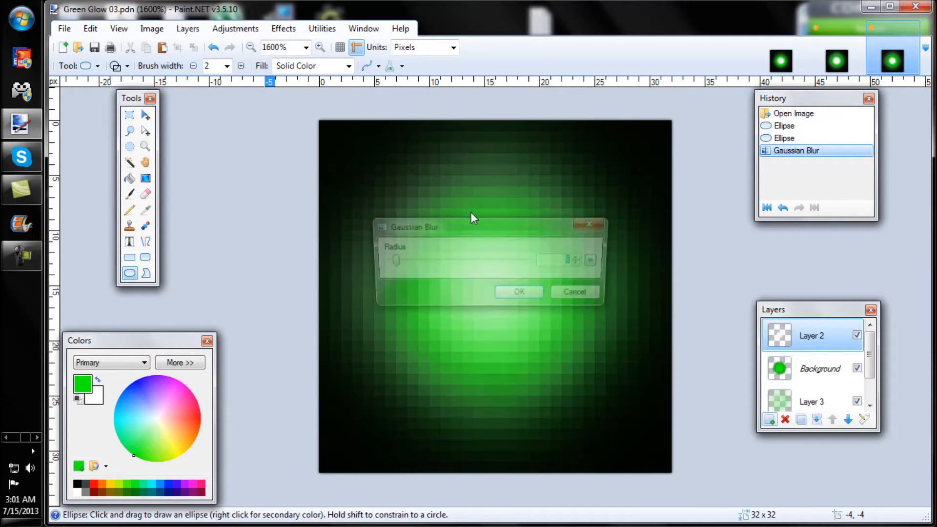
{"action": "left_click_drag", "start_coordinate": [461, 233], "coordinate": [684, 148]}
{"action": "left_click", "coordinate": [804, 179]}
{"action": "left_click", "coordinate": [804, 180]}
{"action": "left_click", "coordinate": [805, 180]}
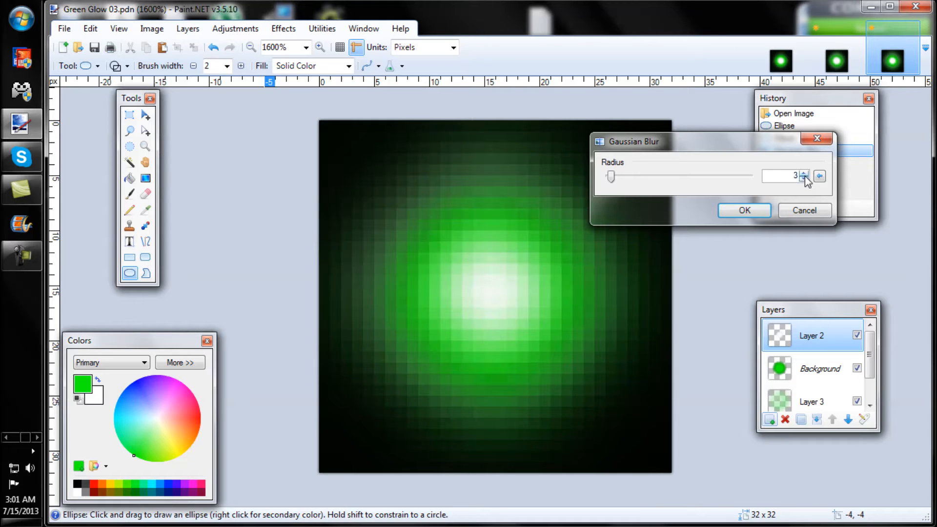
{"action": "left_click", "coordinate": [804, 171]}
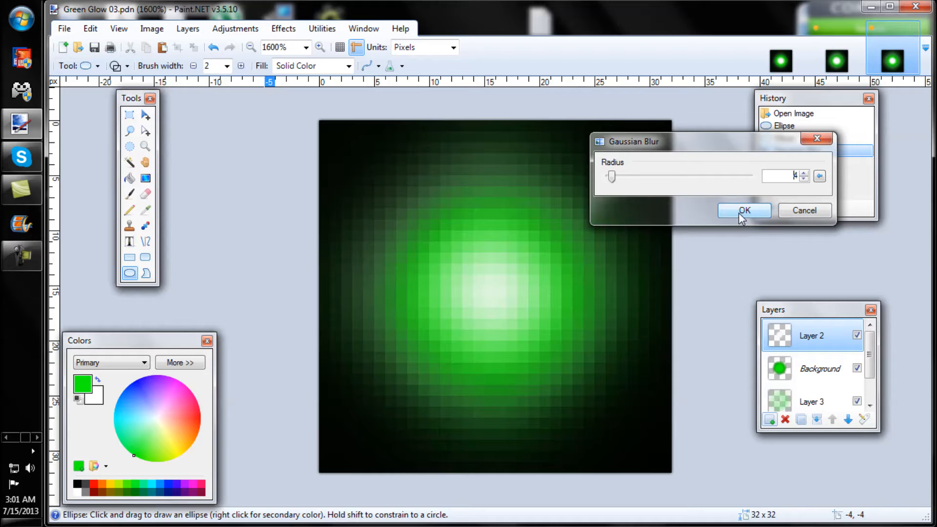
{"action": "left_click", "coordinate": [804, 179]}
{"action": "left_click", "coordinate": [754, 212]}
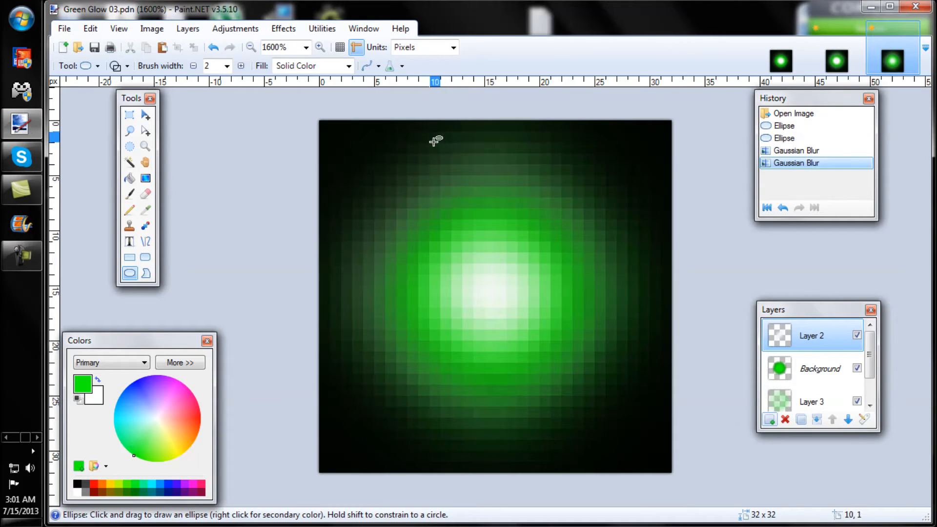
Compare the three frames and try a Glow with radius 20, brightness -25 and contrast 30 on Layer 2 of Green Glow 03.
{"action": "left_click", "coordinate": [840, 60]}
{"action": "left_click", "coordinate": [807, 63]}
{"action": "left_click", "coordinate": [836, 61]}
{"action": "left_click", "coordinate": [892, 60]}
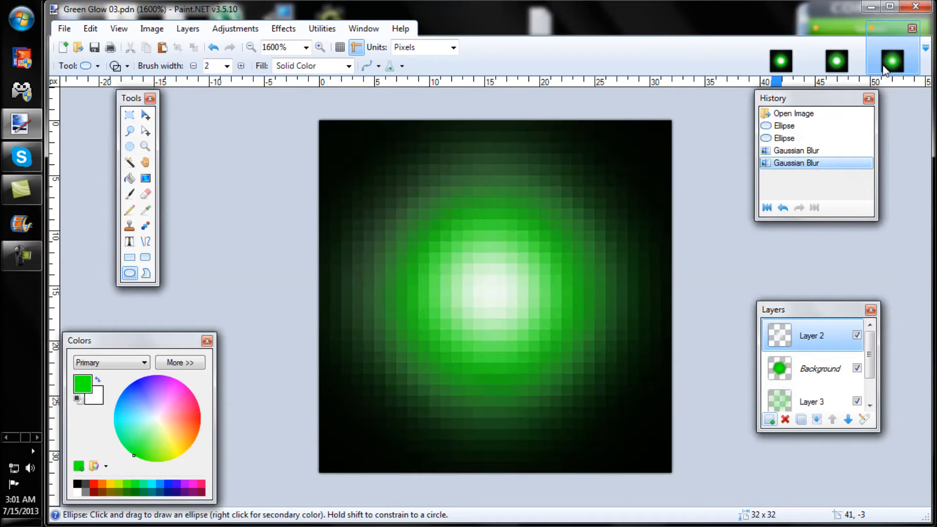
{"action": "left_click", "coordinate": [283, 28]}
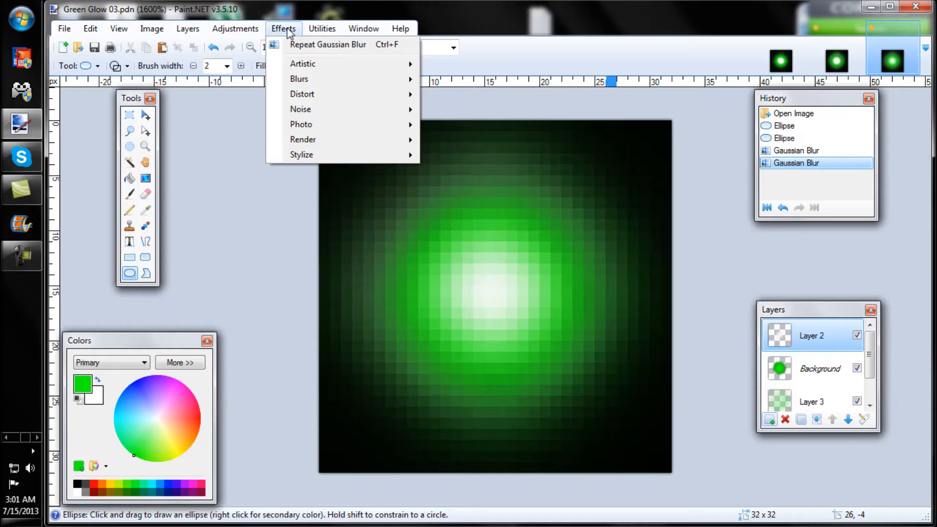
{"action": "mouse_move", "coordinate": [322, 130]}
{"action": "left_click", "coordinate": [440, 126]}
{"action": "left_click_drag", "start_coordinate": [507, 184], "coordinate": [739, 93]}
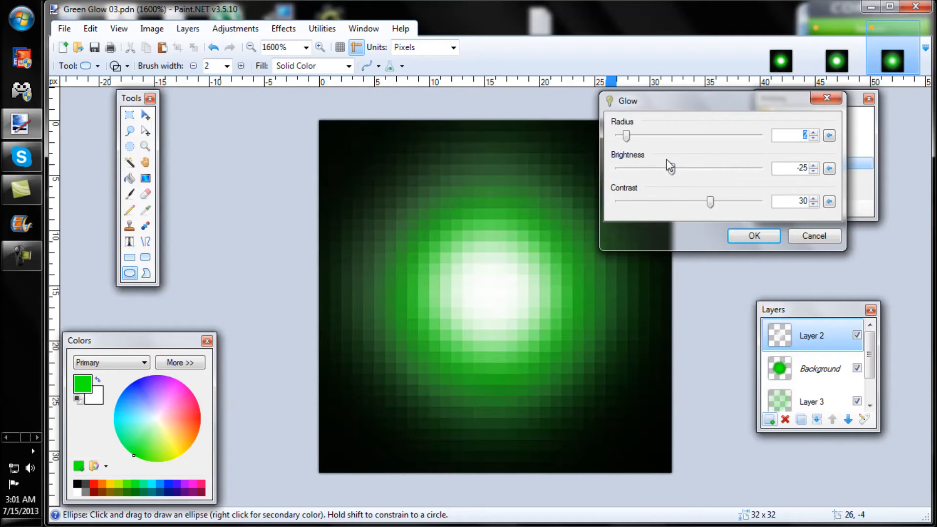
{"action": "left_click", "coordinate": [813, 132]}
{"action": "left_click_drag", "start_coordinate": [633, 138], "coordinate": [773, 145]}
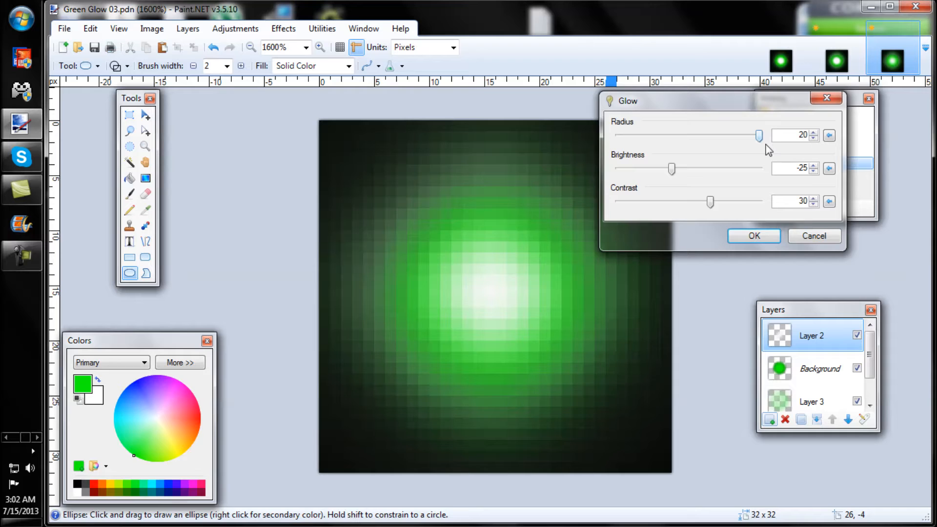
{"action": "left_click", "coordinate": [768, 237]}
Check Green Glow 03 against the other frames and undo its last Glow effect.
{"action": "left_click", "coordinate": [832, 63]}
{"action": "left_click", "coordinate": [878, 64]}
{"action": "left_click", "coordinate": [786, 61]}
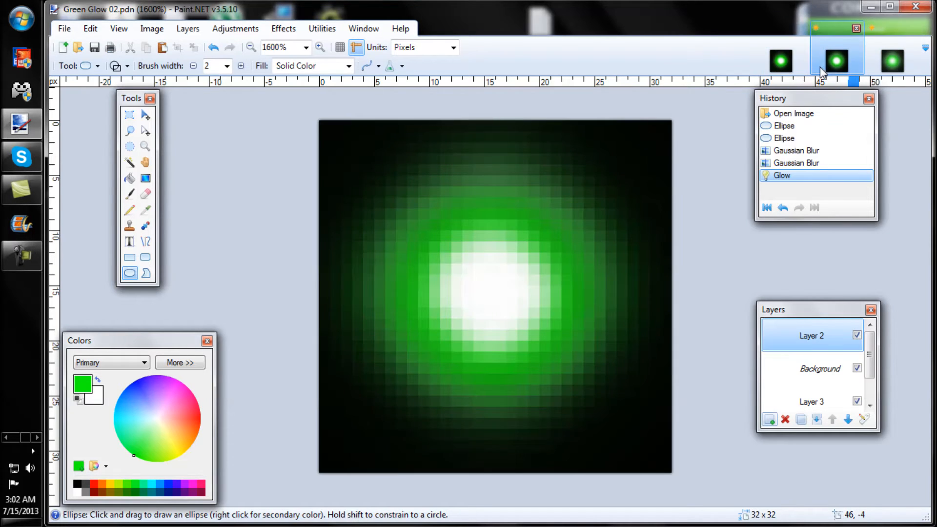
{"action": "left_click", "coordinate": [885, 63]}
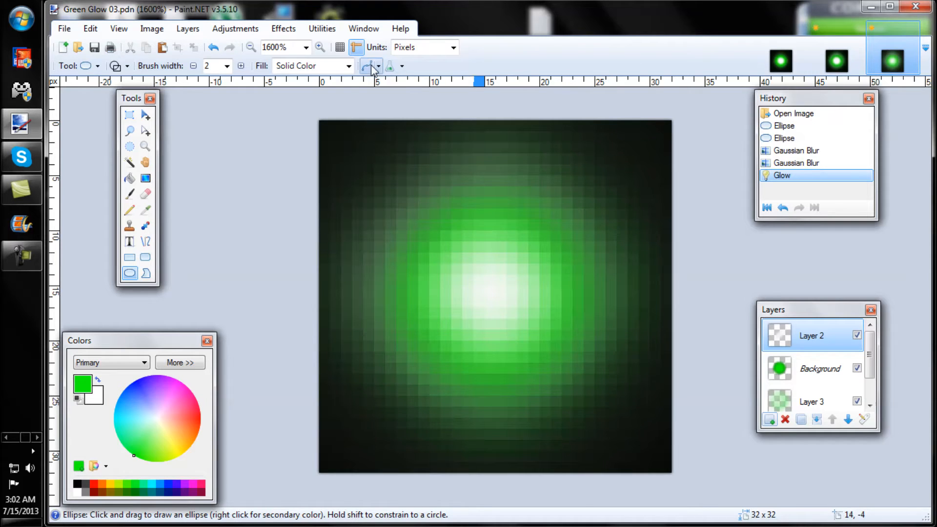
{"action": "left_click", "coordinate": [213, 47]}
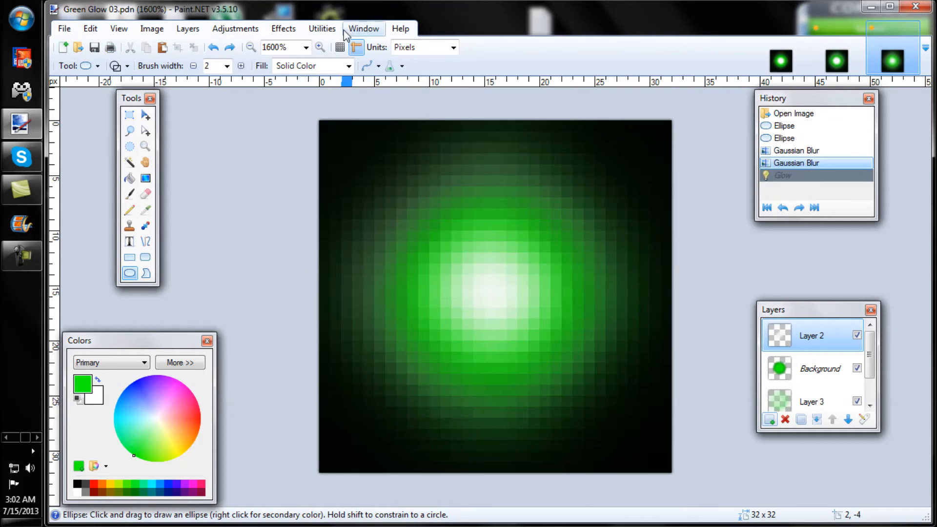
Apply a Glow effect to Layer 2 of Green Glow 03 with radius 20, brightness -75 and contrast 32.
{"action": "left_click", "coordinate": [289, 28]}
{"action": "mouse_move", "coordinate": [346, 126]}
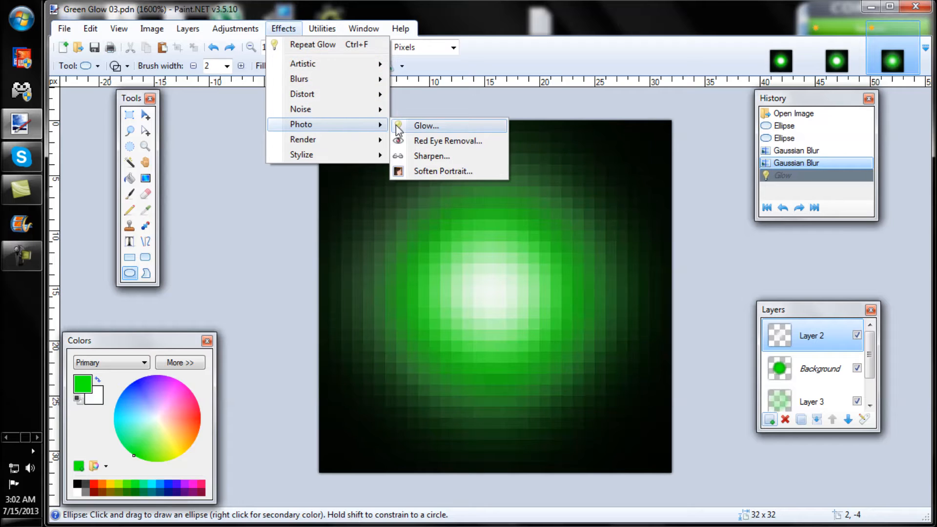
{"action": "left_click", "coordinate": [425, 126]}
{"action": "left_click_drag", "start_coordinate": [539, 193], "coordinate": [689, 121]}
{"action": "left_click_drag", "start_coordinate": [591, 190], "coordinate": [555, 208]}
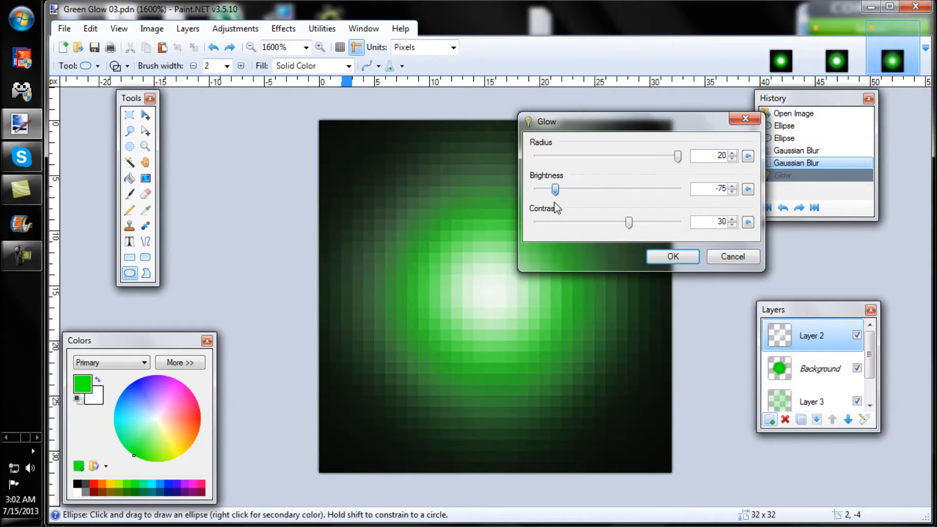
{"action": "left_click_drag", "start_coordinate": [573, 127], "coordinate": [616, 93]}
{"action": "mouse_move", "coordinate": [678, 187]}
{"action": "left_mouse_down"}
{"action": "mouse_move", "coordinate": [682, 197]}
{"action": "mouse_move", "coordinate": [628, 204]}
{"action": "mouse_move", "coordinate": [714, 204]}
{"action": "mouse_move", "coordinate": [672, 203]}
{"action": "left_mouse_up"}
{"action": "left_click", "coordinate": [775, 191]}
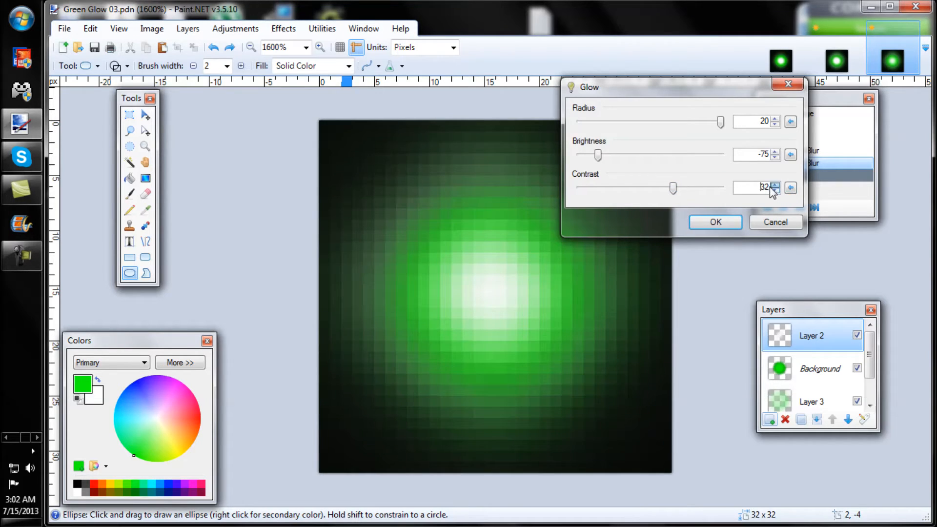
{"action": "left_click", "coordinate": [707, 223]}
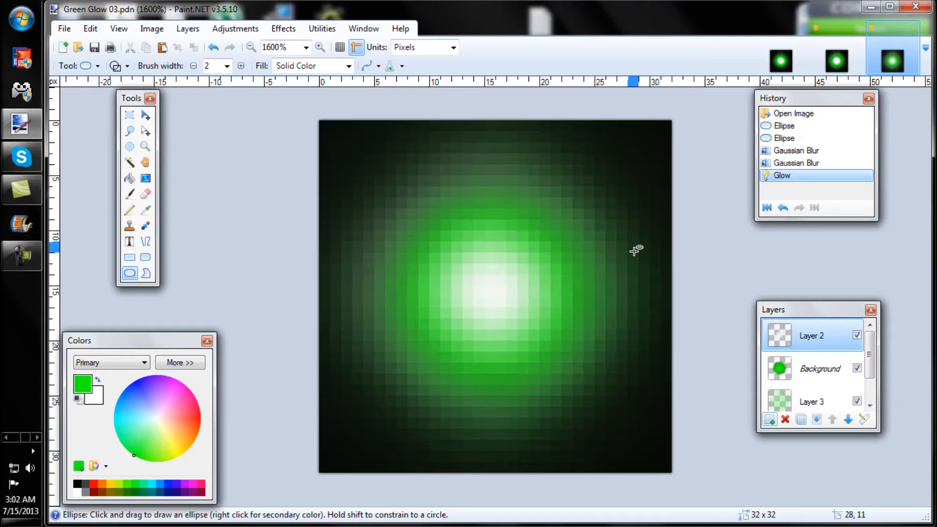
Compare the glow of Green Glow 01, Green Glow 02 and Green Glow 03 by switching through the frames in sequence.
{"action": "left_click", "coordinate": [775, 71]}
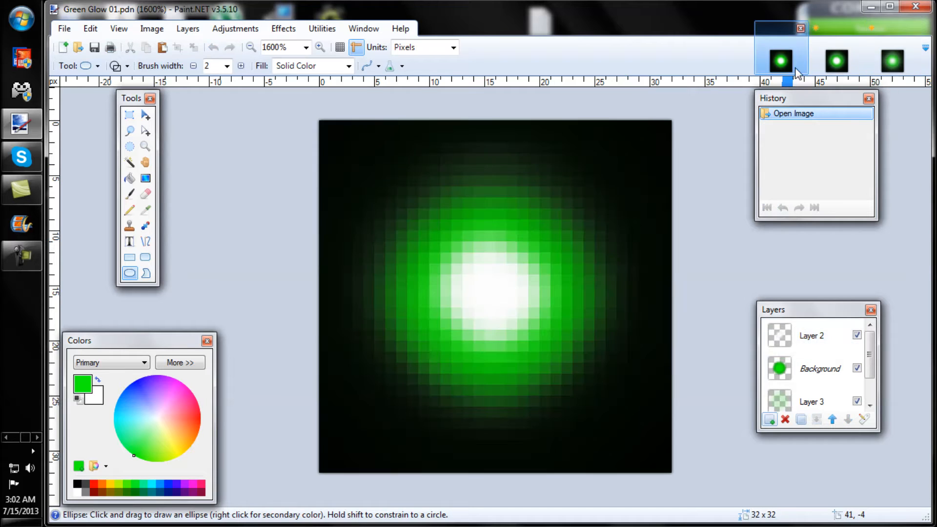
{"action": "left_click", "coordinate": [831, 64]}
{"action": "left_click", "coordinate": [900, 68]}
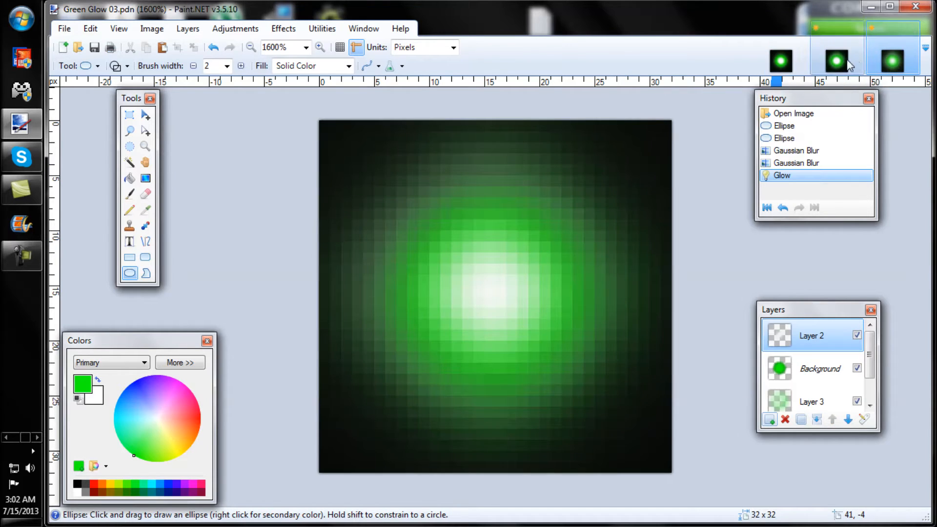
{"action": "left_click", "coordinate": [841, 67]}
{"action": "left_click", "coordinate": [797, 69]}
{"action": "left_click", "coordinate": [835, 67]}
{"action": "left_click", "coordinate": [886, 67]}
{"action": "left_click", "coordinate": [847, 66]}
{"action": "left_click", "coordinate": [798, 65]}
{"action": "left_click", "coordinate": [826, 60]}
{"action": "left_click", "coordinate": [885, 65]}
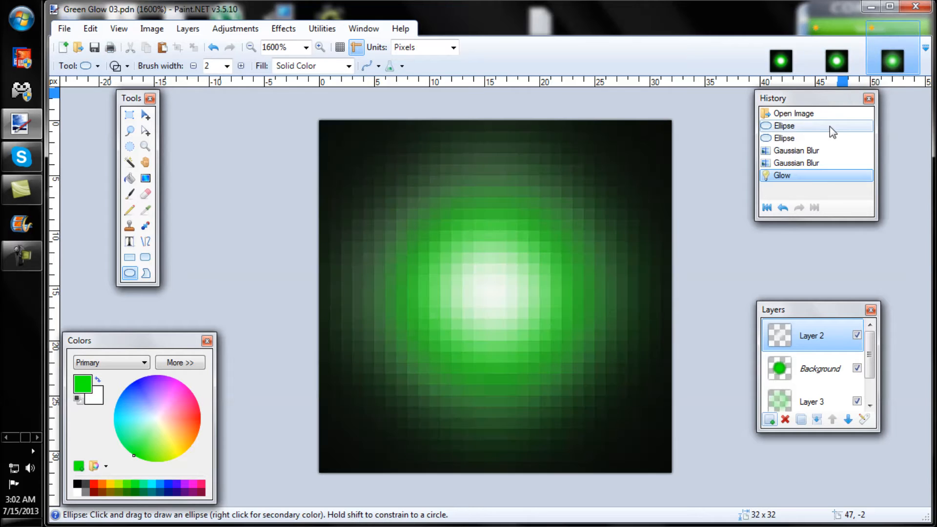
Delete the black Layer 4 from Green Glow 01, Green Glow 02 and Green Glow 03.
{"action": "left_click", "coordinate": [783, 64]}
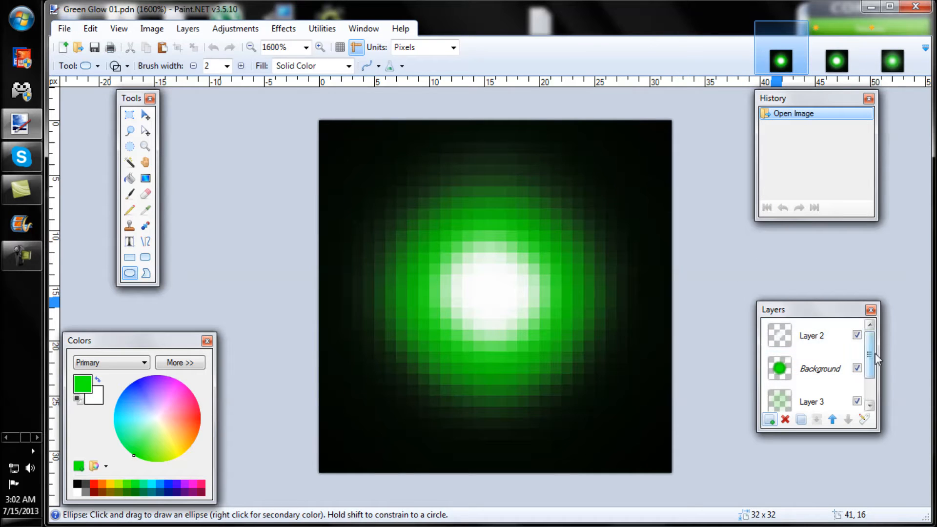
{"action": "left_click_drag", "start_coordinate": [871, 359], "coordinate": [875, 401]}
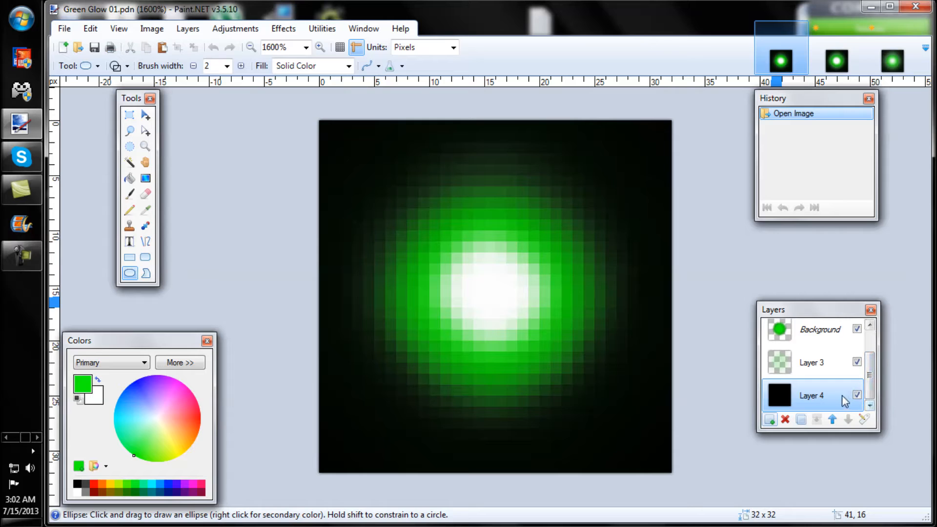
{"action": "left_click", "coordinate": [786, 420]}
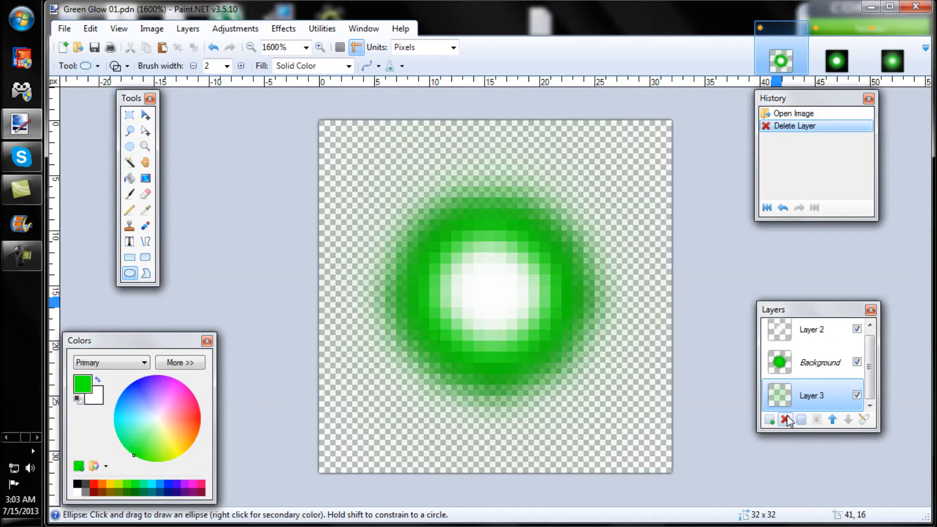
{"action": "key", "text": "ctrl+Tab"}
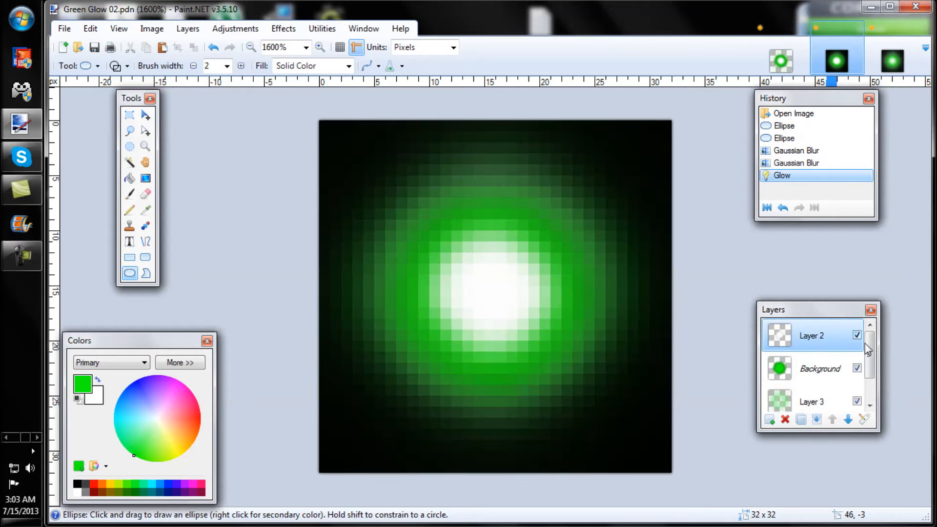
{"action": "left_click_drag", "start_coordinate": [867, 344], "coordinate": [867, 383]}
{"action": "left_click", "coordinate": [815, 394]}
{"action": "left_click", "coordinate": [785, 420]}
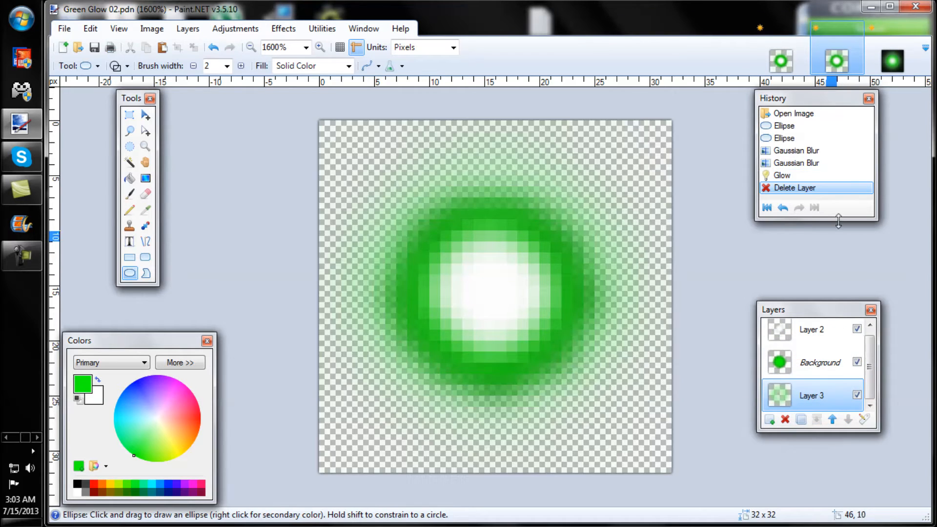
{"action": "key", "text": "ctrl+Tab"}
{"action": "left_click_drag", "start_coordinate": [872, 357], "coordinate": [871, 393]}
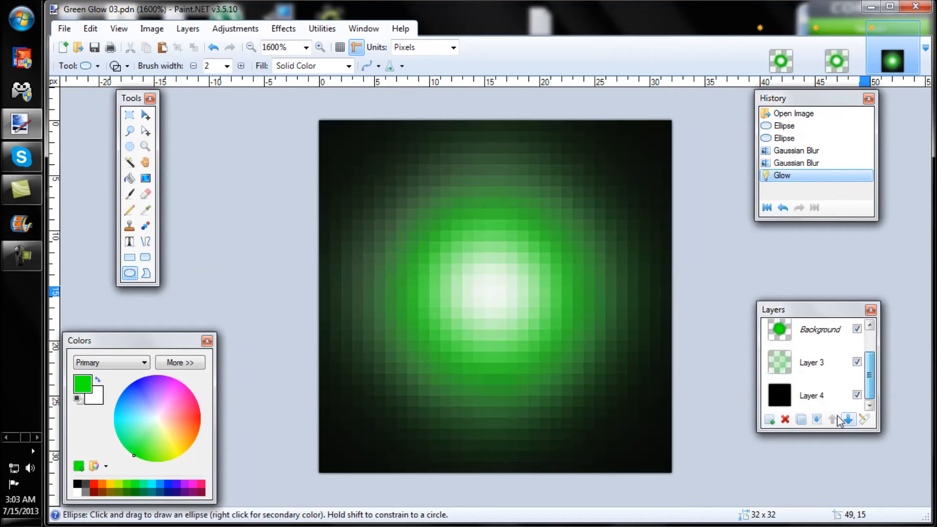
{"action": "left_click", "coordinate": [822, 393]}
{"action": "left_click", "coordinate": [785, 419]}
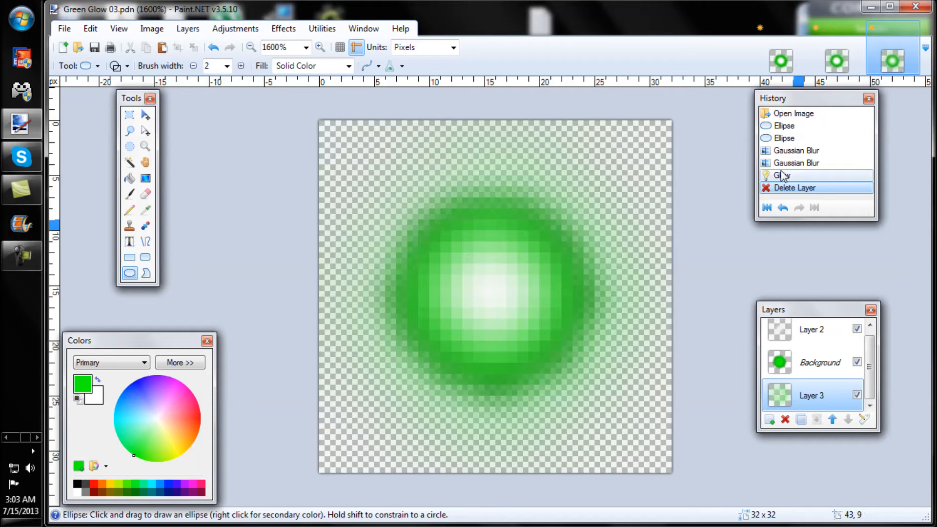
Compare the three transparent frames and draw a white ellipse about 5 x 4 pixels in the glow's center on Layer 2 of Green Glow 03.
{"action": "left_click", "coordinate": [781, 60]}
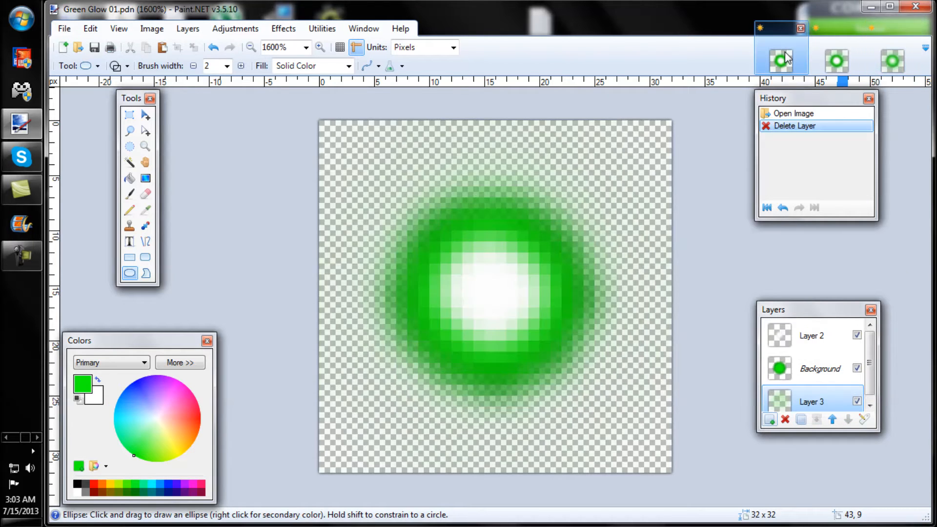
{"action": "left_click", "coordinate": [836, 60]}
{"action": "left_click", "coordinate": [900, 66]}
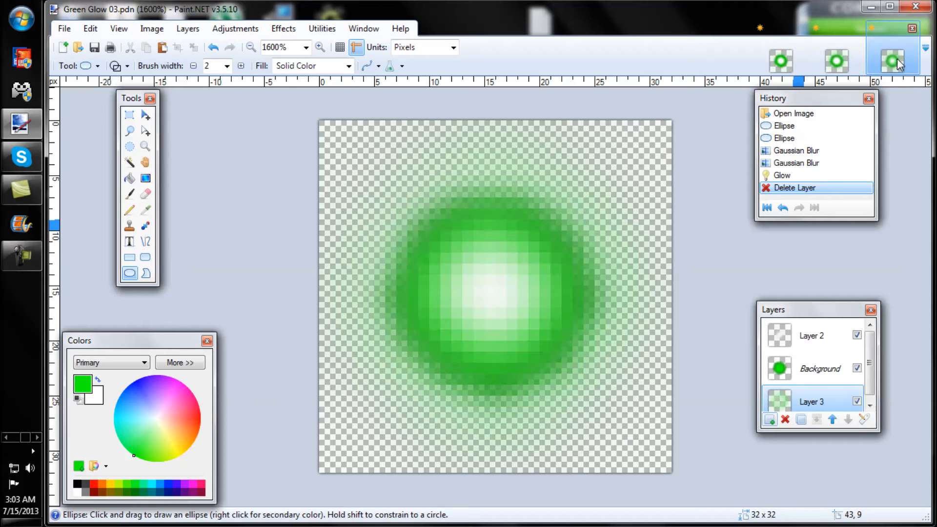
{"action": "left_click", "coordinate": [839, 62]}
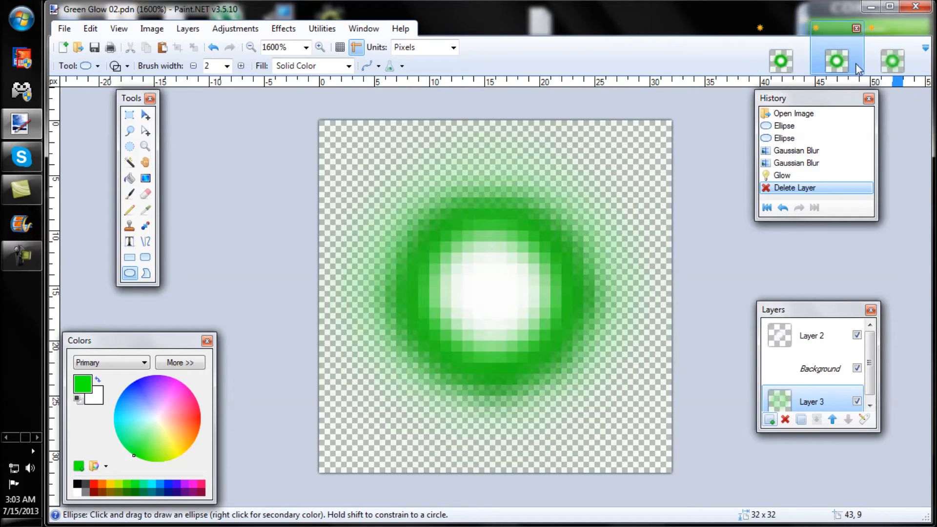
{"action": "left_click", "coordinate": [871, 63]}
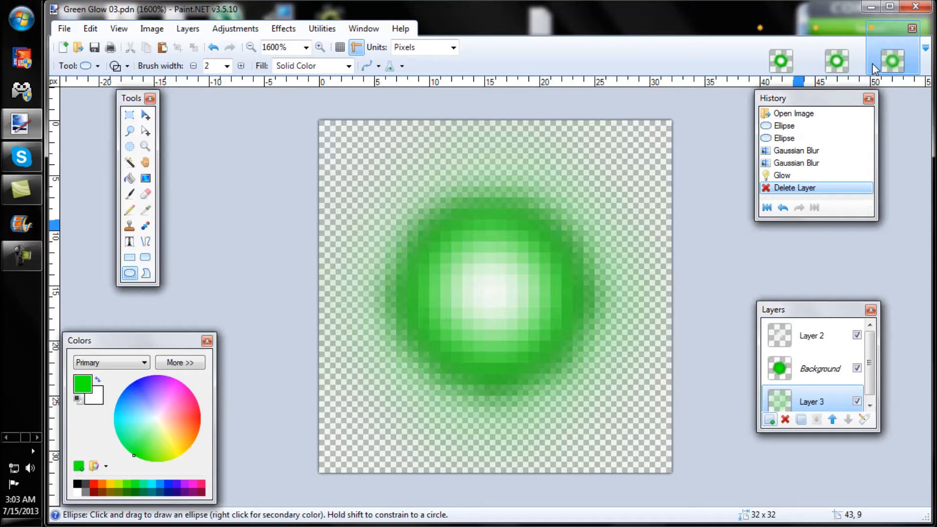
{"action": "left_click", "coordinate": [778, 336]}
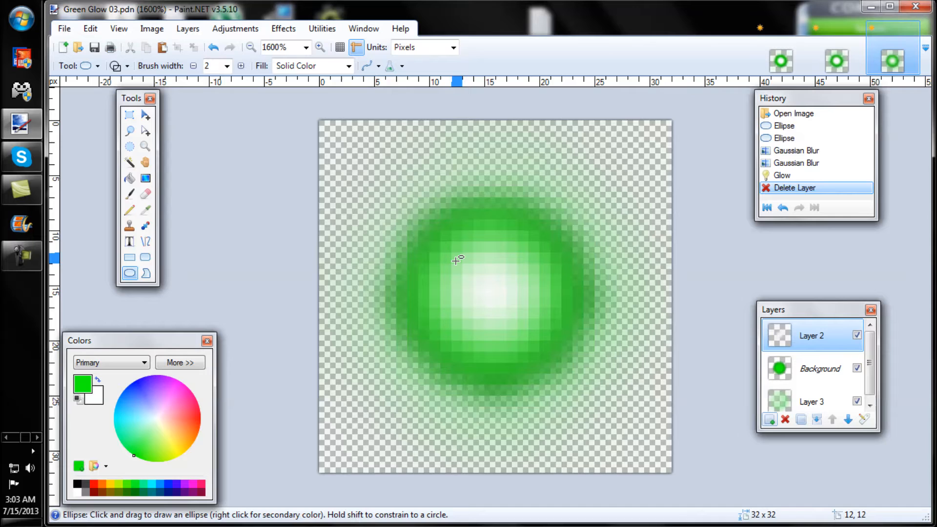
{"action": "left_click_drag", "start_coordinate": [462, 264], "coordinate": [502, 303]}
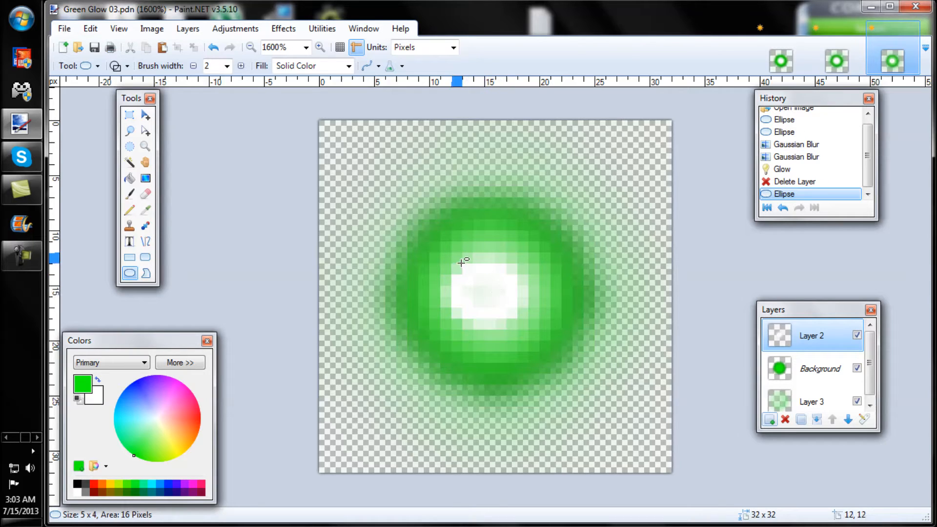
{"action": "left_click", "coordinate": [283, 28]}
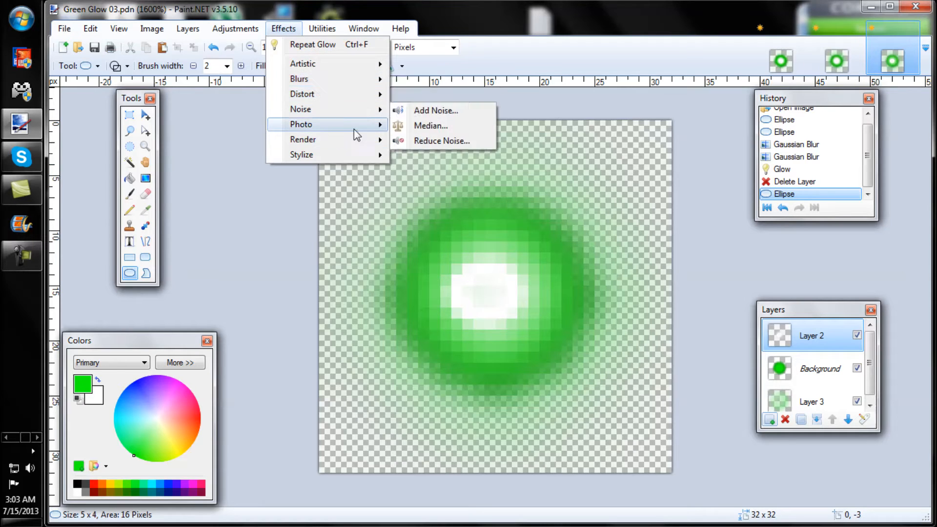
{"action": "mouse_move", "coordinate": [384, 131]}
{"action": "left_click", "coordinate": [426, 125]}
{"action": "left_click_drag", "start_coordinate": [526, 154], "coordinate": [724, 143]}
{"action": "mouse_move", "coordinate": [602, 205]}
{"action": "left_mouse_down"}
{"action": "mouse_move", "coordinate": [624, 215]}
{"action": "mouse_move", "coordinate": [605, 215]}
{"action": "left_mouse_up"}
{"action": "left_click_drag", "start_coordinate": [675, 238], "coordinate": [653, 238]}
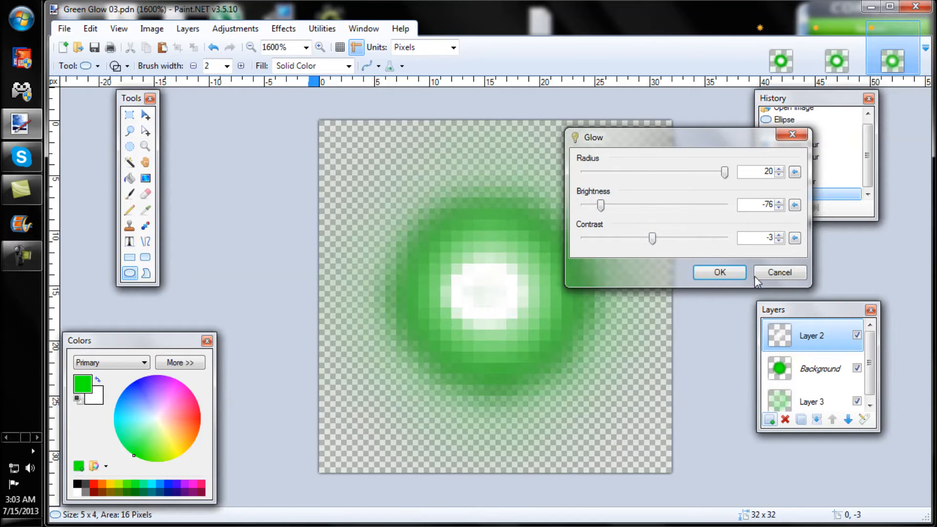
{"action": "left_click", "coordinate": [778, 272]}
Apply a Gaussian Blur with radius 1 to the new white ellipse on Layer 2 of Green Glow 03.
{"action": "left_click", "coordinate": [295, 27]}
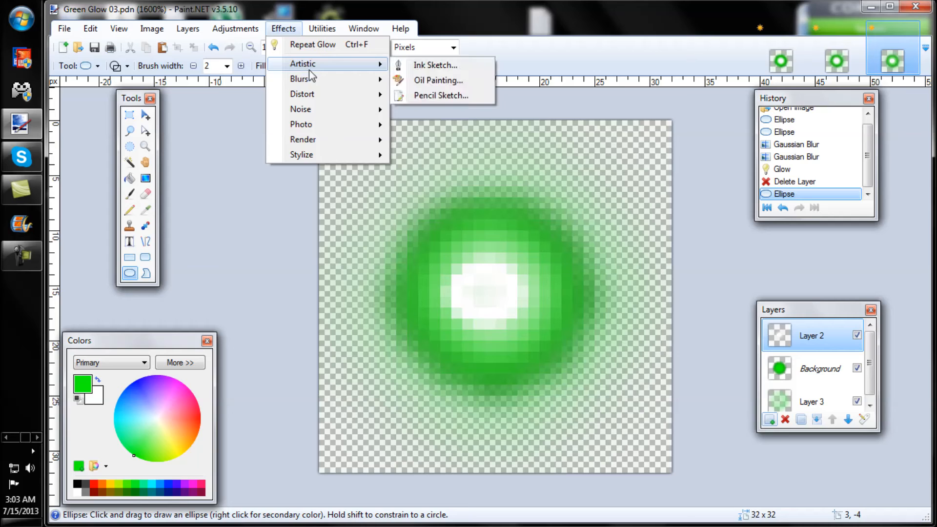
{"action": "mouse_move", "coordinate": [340, 84]}
{"action": "key", "text": "ctrl+f"}
{"action": "left_click_drag", "start_coordinate": [525, 218], "coordinate": [690, 176]}
{"action": "left_click", "coordinate": [747, 204]}
{"action": "left_click", "coordinate": [746, 210]}
{"action": "left_click", "coordinate": [747, 210]}
{"action": "left_click", "coordinate": [747, 204]}
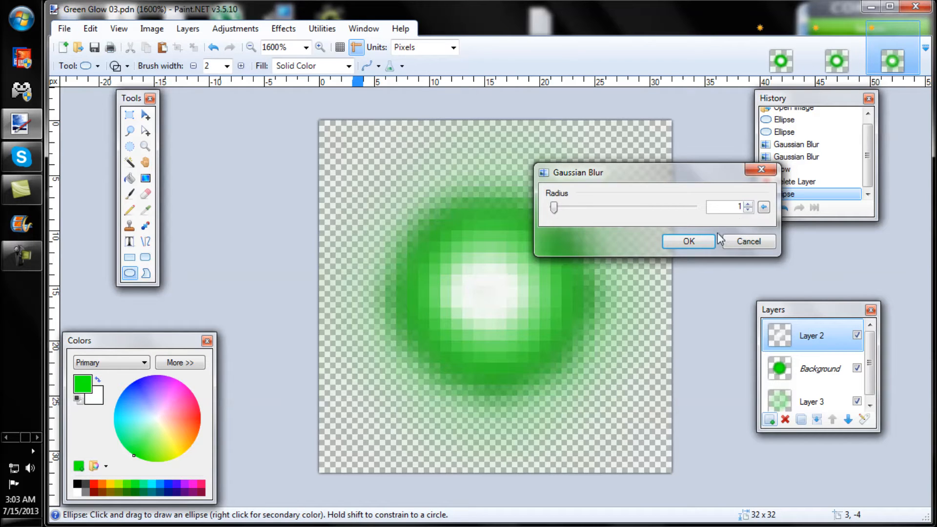
{"action": "left_click", "coordinate": [692, 240]}
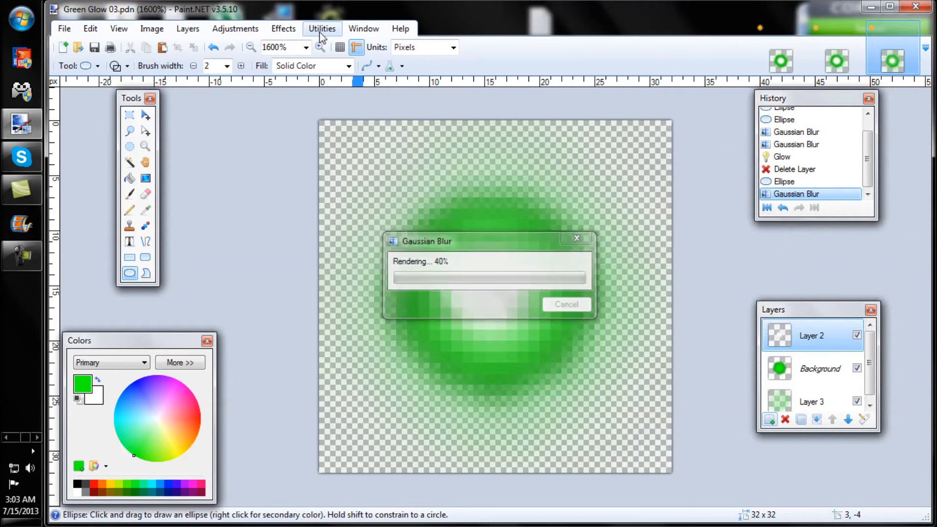
Apply a second Gaussian Blur with radius 1 to Layer 2 of Green Glow 03.
{"action": "left_click", "coordinate": [296, 28]}
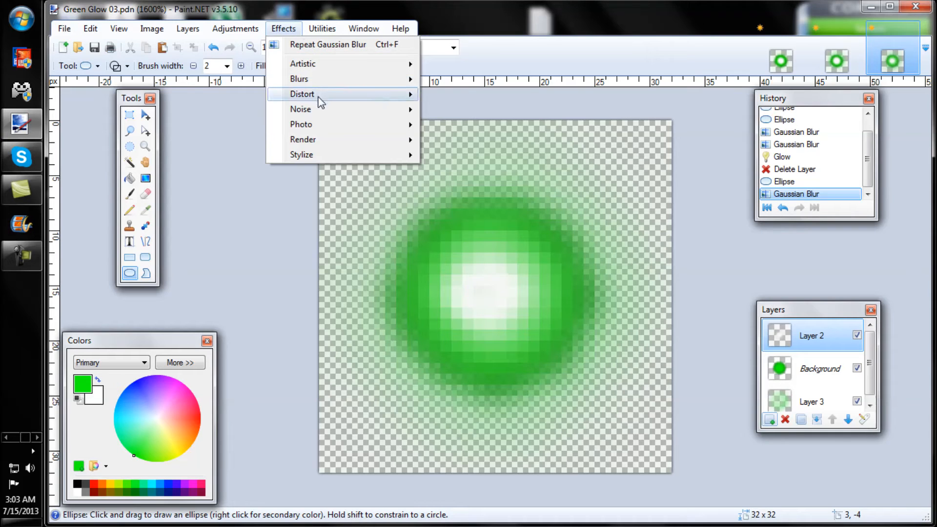
{"action": "mouse_move", "coordinate": [323, 80]}
{"action": "left_click", "coordinate": [517, 96]}
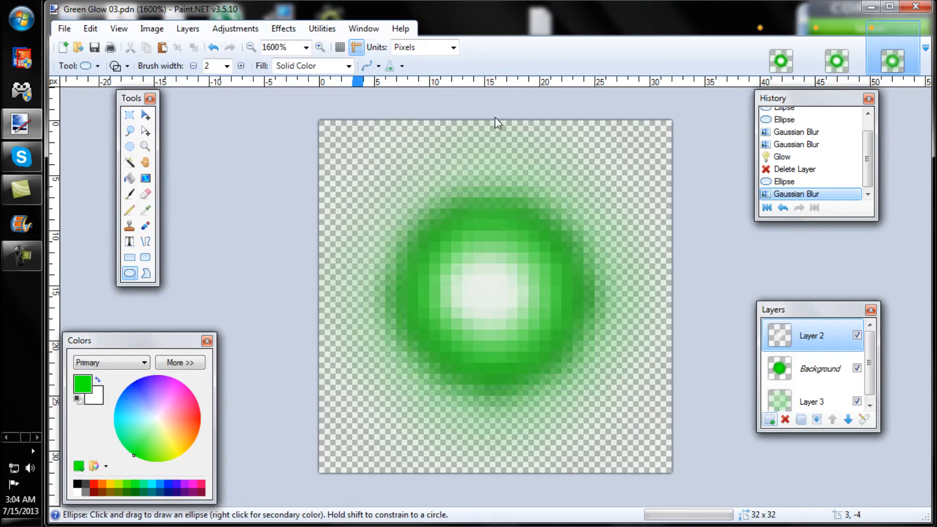
{"action": "left_click_drag", "start_coordinate": [514, 223], "coordinate": [655, 128]}
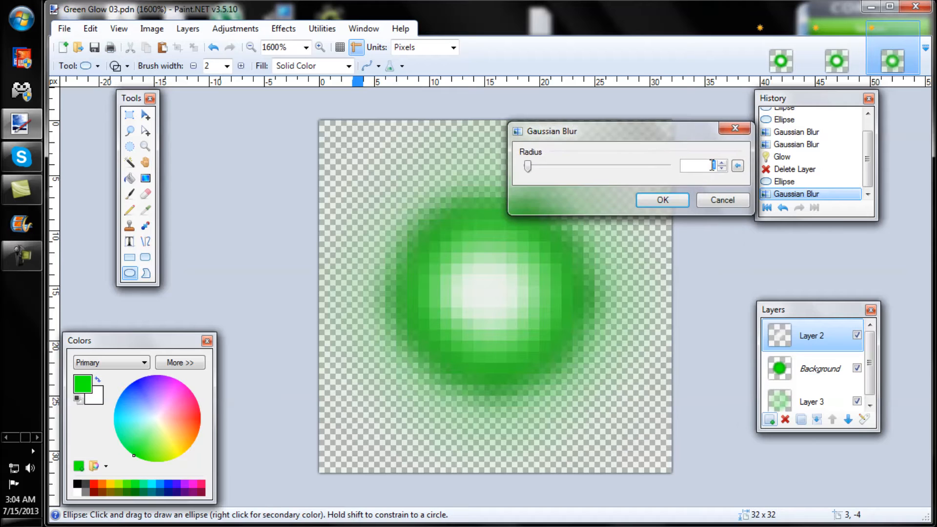
{"action": "left_click", "coordinate": [722, 163]}
{"action": "left_click", "coordinate": [724, 169]}
{"action": "left_click", "coordinate": [666, 201]}
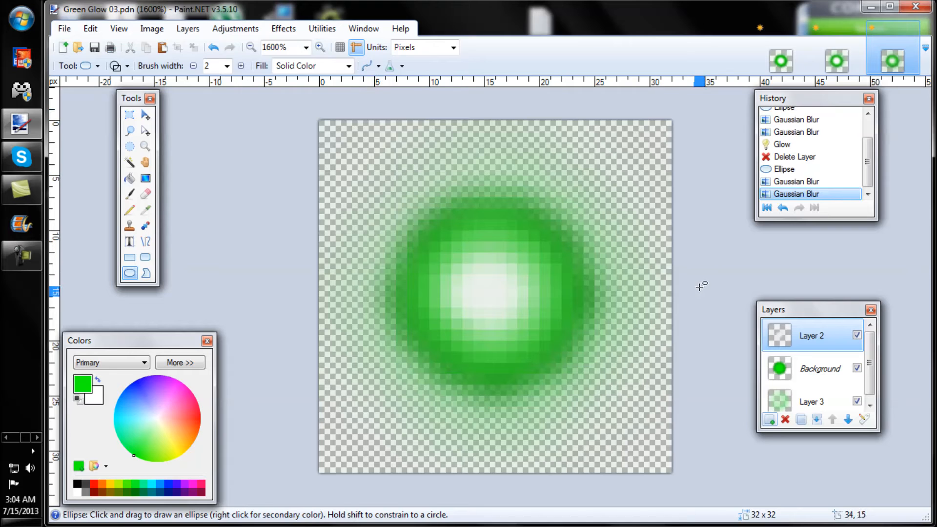
Check Green Glow 03 against Green Glow 02 and draw a white ring about 7 x 8 pixels around the glow's center on its Layer 2.
{"action": "left_click", "coordinate": [836, 61]}
{"action": "left_click", "coordinate": [884, 68]}
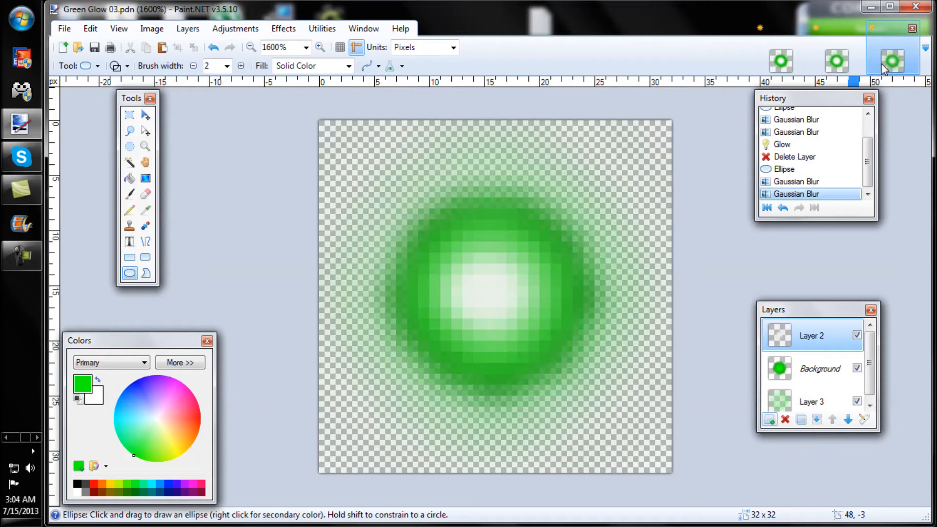
{"action": "left_click_drag", "start_coordinate": [439, 245], "coordinate": [469, 269]}
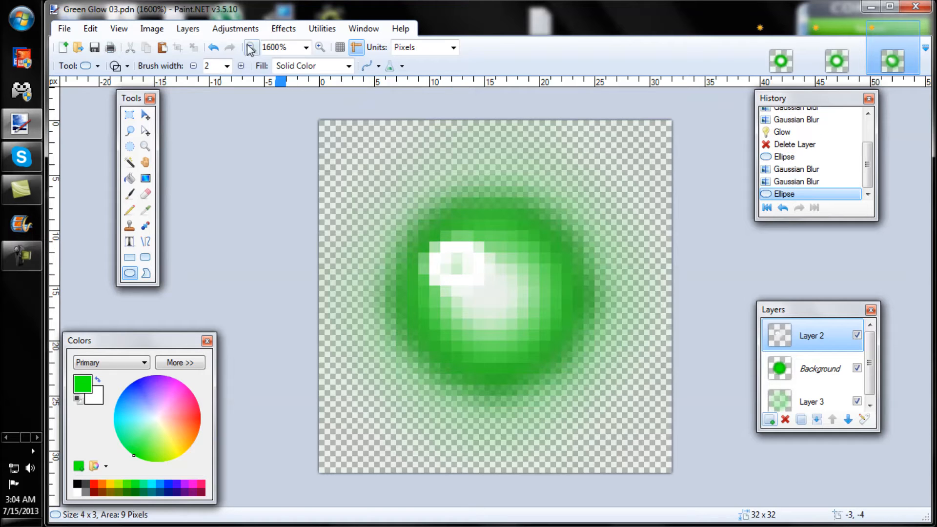
{"action": "left_click", "coordinate": [214, 46]}
{"action": "left_click_drag", "start_coordinate": [445, 245], "coordinate": [511, 322]}
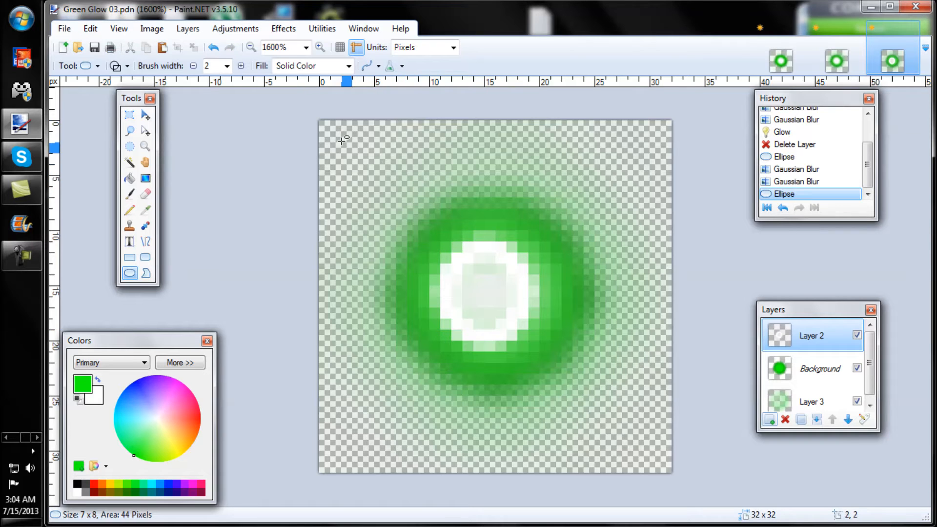
Soften the white ring on Layer 2 of Green Glow 03 with a Gaussian Blur of radius 3.
{"action": "left_click", "coordinate": [276, 30]}
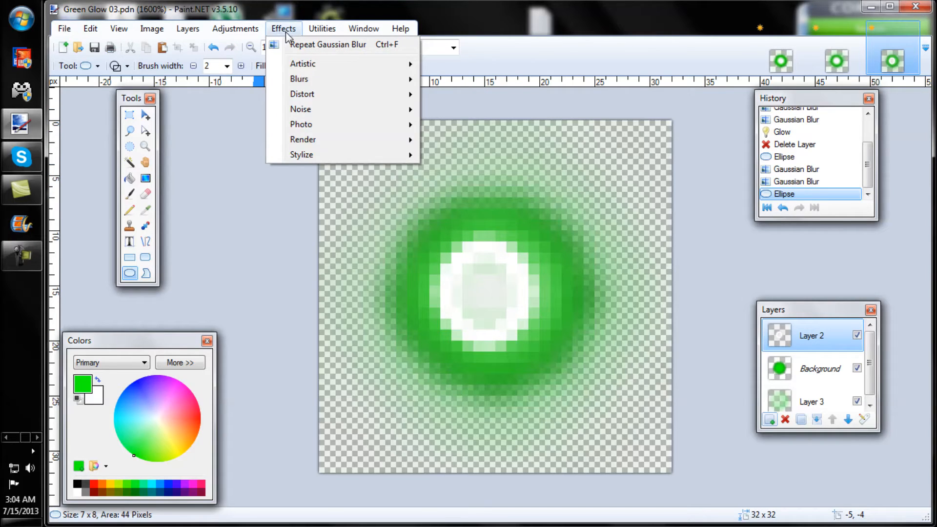
{"action": "mouse_move", "coordinate": [353, 83]}
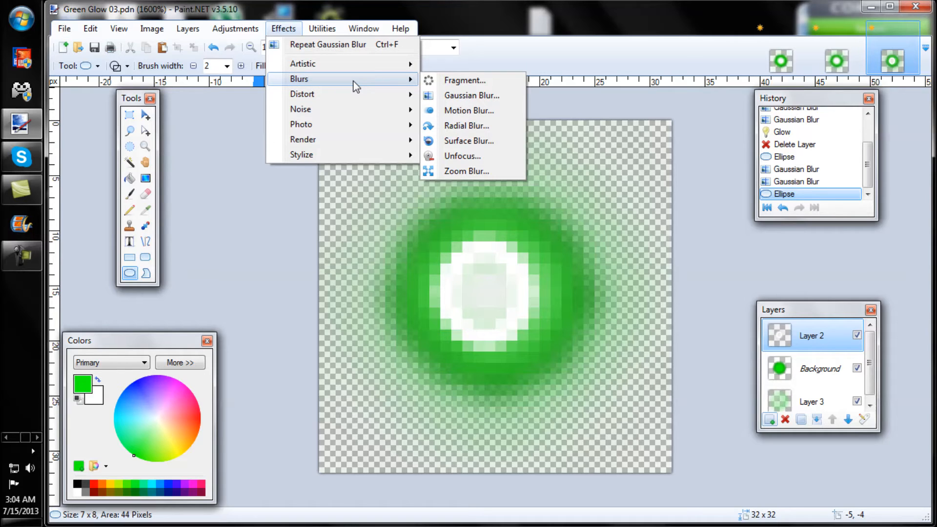
{"action": "left_click", "coordinate": [473, 96]}
{"action": "left_click_drag", "start_coordinate": [508, 222], "coordinate": [592, 136]}
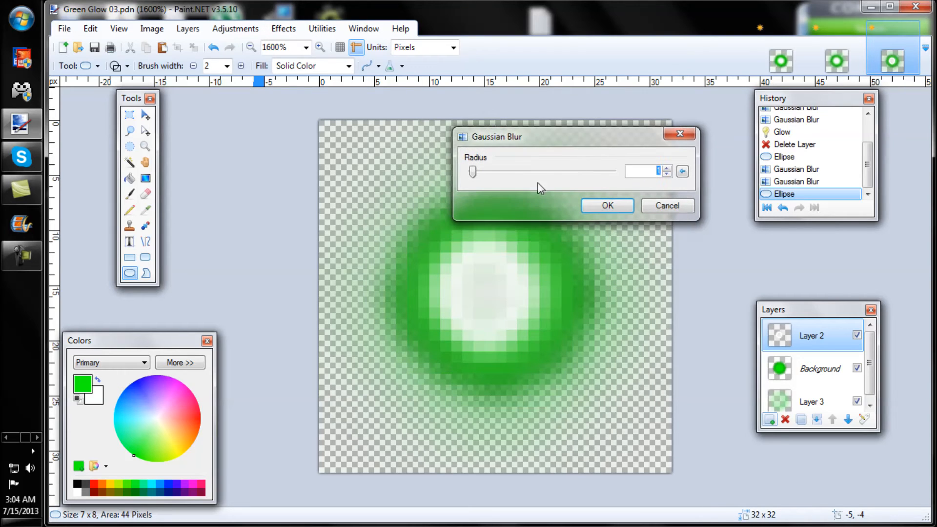
{"action": "left_click", "coordinate": [477, 173]}
{"action": "left_click_drag", "start_coordinate": [477, 172], "coordinate": [477, 177]}
{"action": "left_click", "coordinate": [606, 204]}
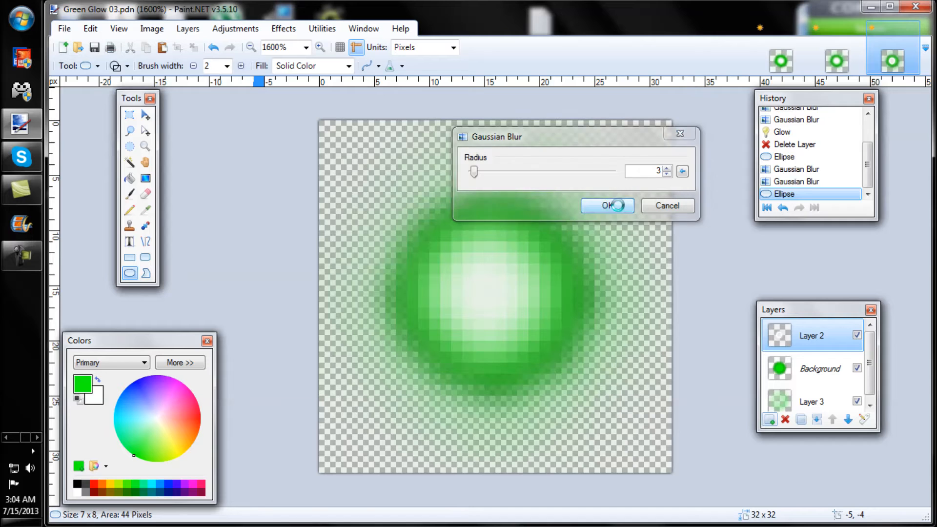
Compare the reworked Green Glow 03 with Green Glow 01 and Green Glow 02.
{"action": "left_click", "coordinate": [836, 61]}
{"action": "left_click", "coordinate": [873, 61]}
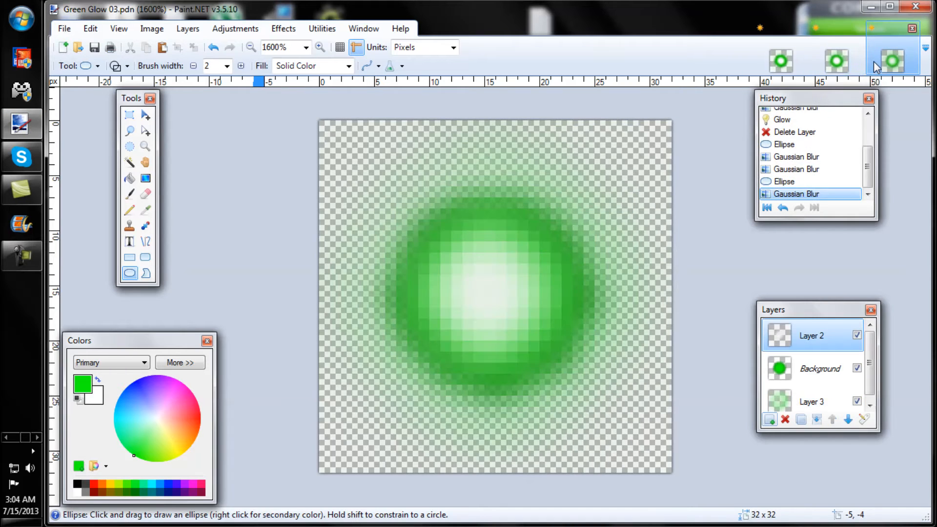
{"action": "left_click", "coordinate": [800, 63]}
{"action": "left_click", "coordinate": [836, 61]}
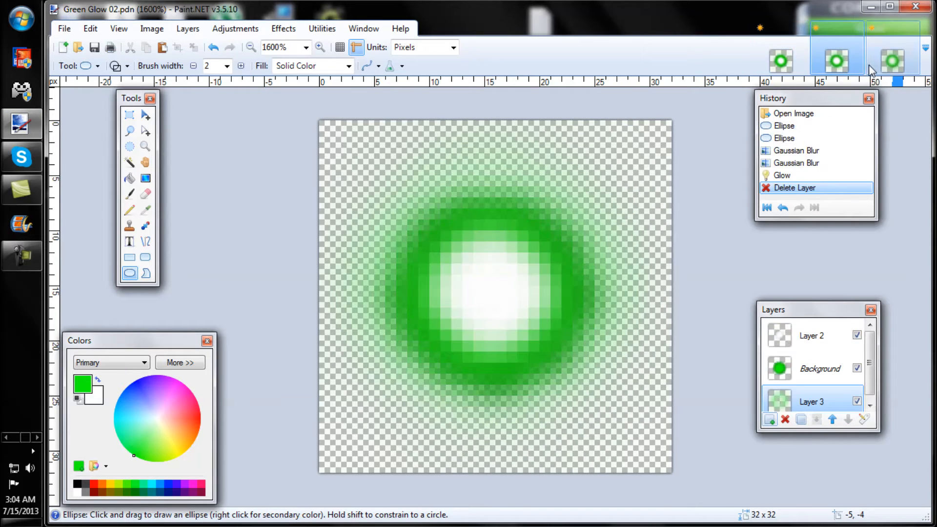
{"action": "left_click", "coordinate": [891, 60]}
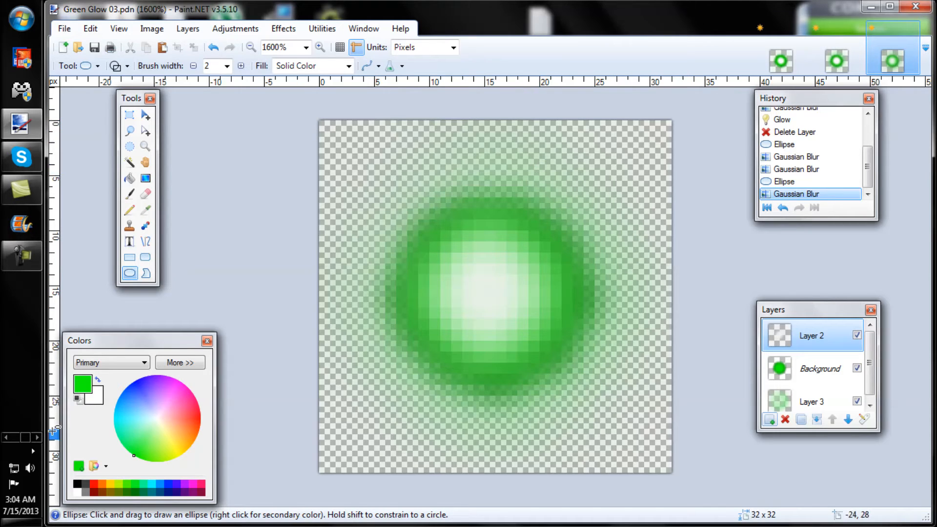
{"action": "mouse_move", "coordinate": [33, 256]}
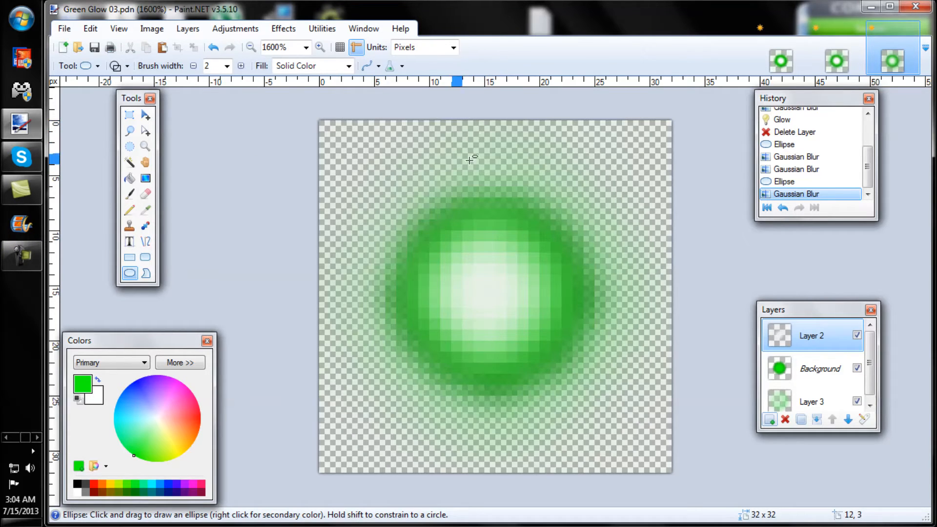
{"action": "left_click_drag", "start_coordinate": [868, 365], "coordinate": [849, 413]}
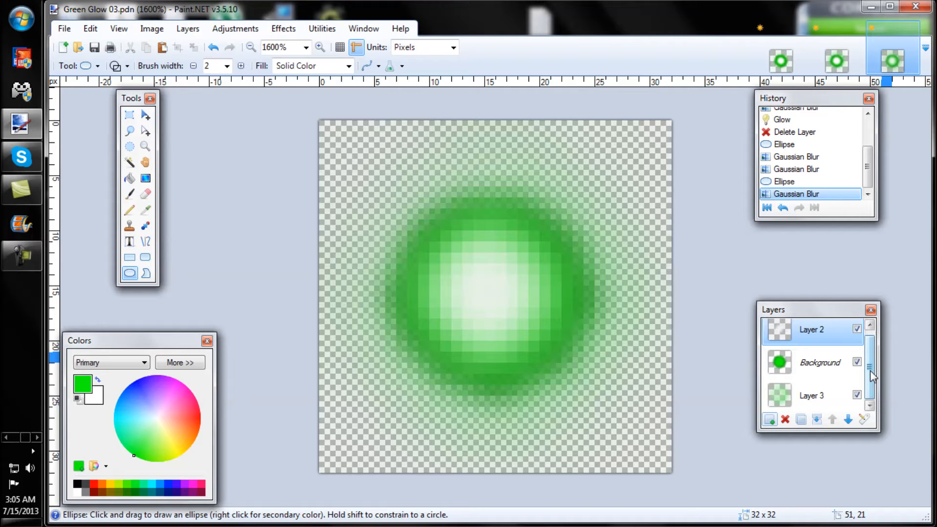
{"action": "left_click_drag", "start_coordinate": [870, 370], "coordinate": [868, 343]}
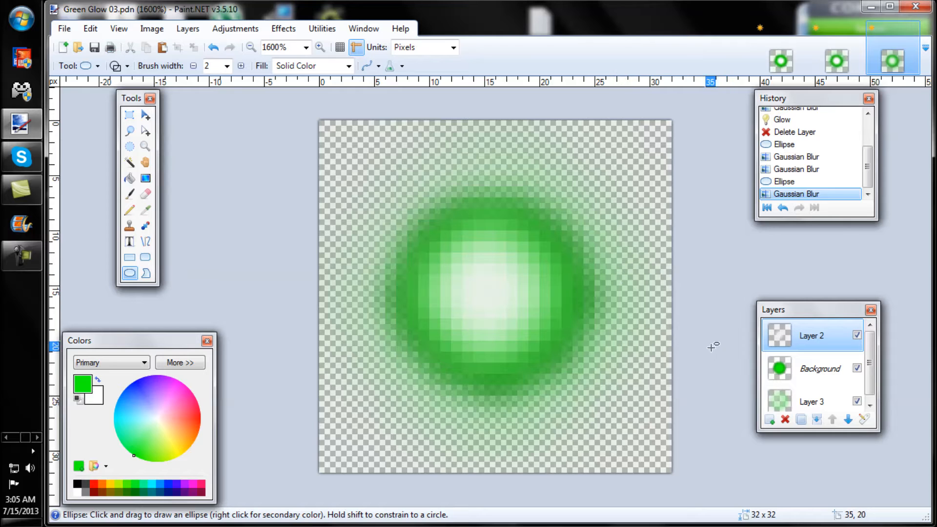
In Green Glow 01, merge Layer 2 and Background down into Layer 3.
{"action": "left_click", "coordinate": [788, 64]}
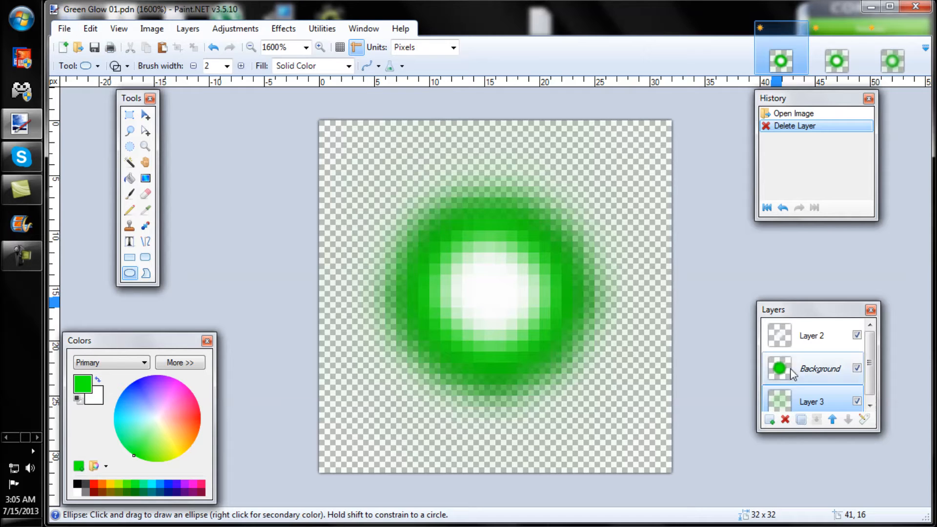
{"action": "left_click", "coordinate": [794, 336]}
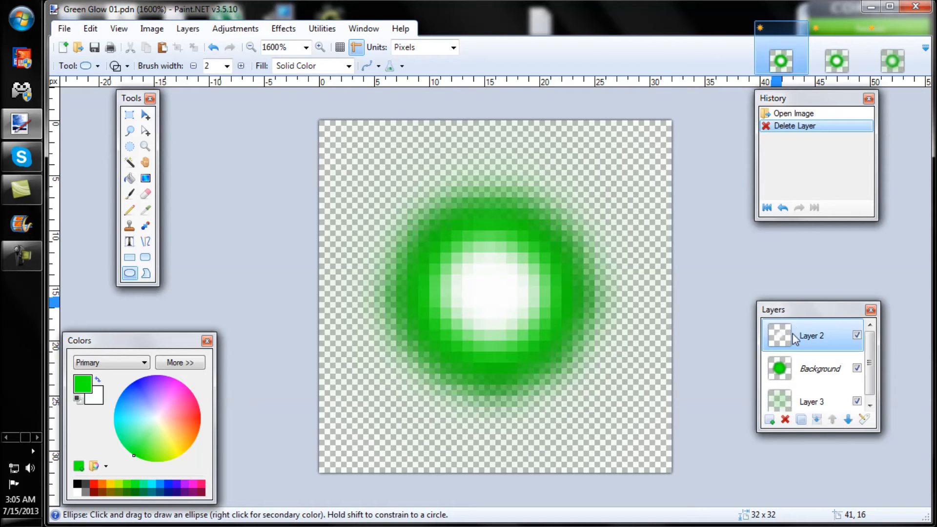
{"action": "left_click", "coordinate": [816, 419]}
{"action": "left_click", "coordinate": [817, 419]}
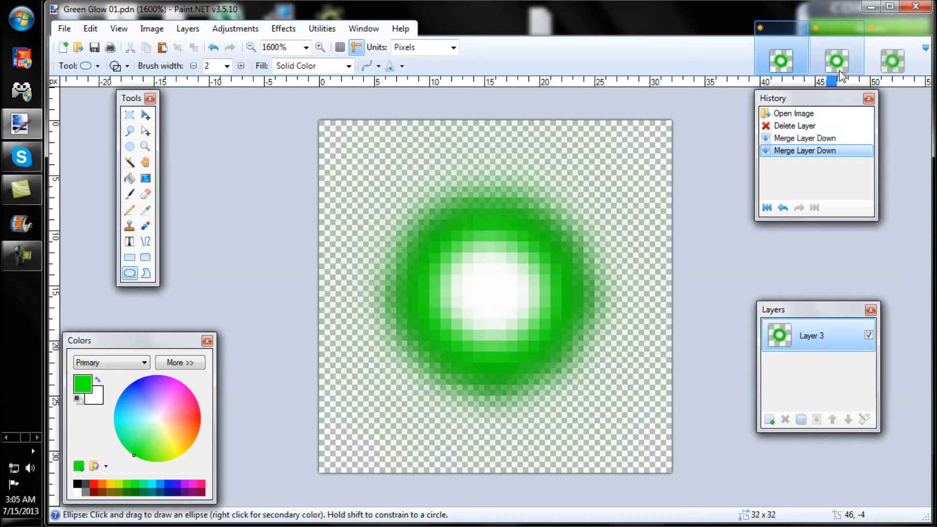
Flatten Green Glow 02 the same way by merging Layer 2 and Background down into Layer 3.
{"action": "left_click", "coordinate": [836, 60]}
{"action": "left_click", "coordinate": [807, 337]}
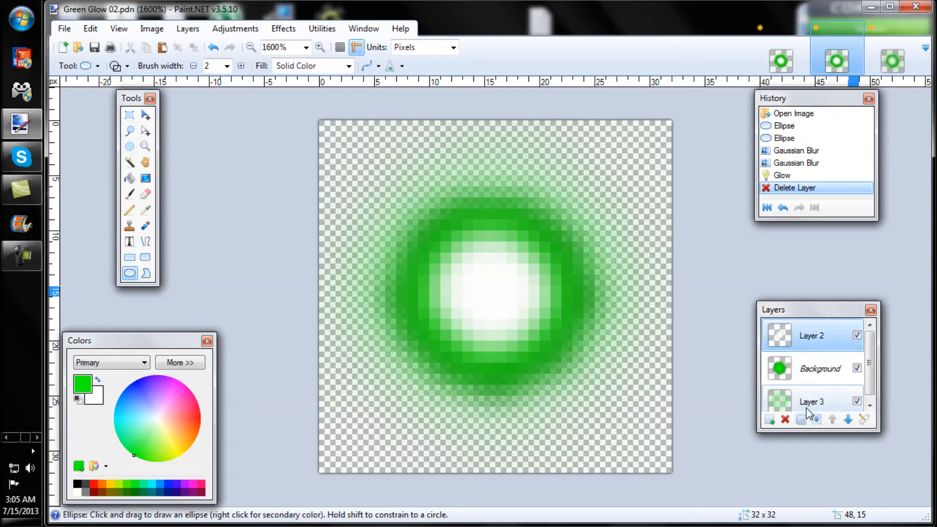
{"action": "left_click", "coordinate": [816, 419]}
{"action": "left_click", "coordinate": [816, 419]}
In Green Glow 03, merge Layer 2 and Background down so only Layer 3 remains.
{"action": "left_click", "coordinate": [892, 61]}
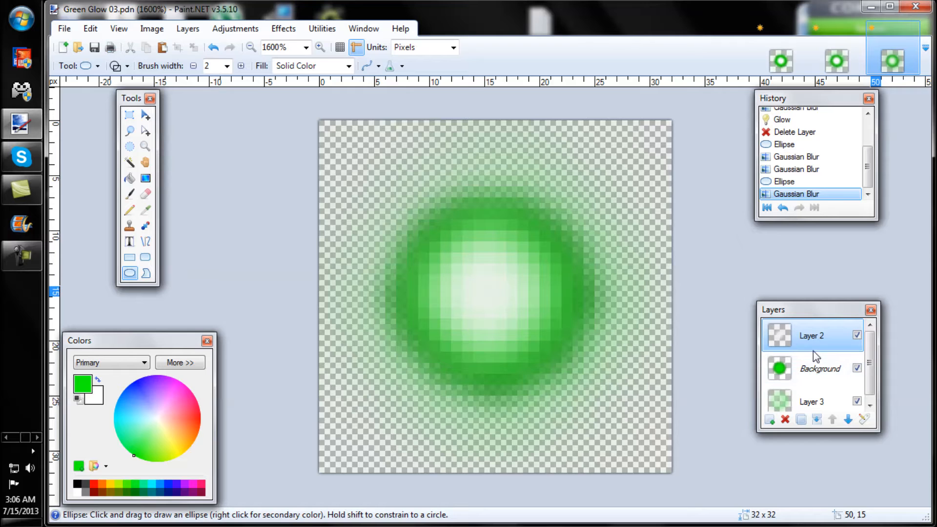
{"action": "left_click", "coordinate": [816, 419]}
{"action": "left_click", "coordinate": [816, 419]}
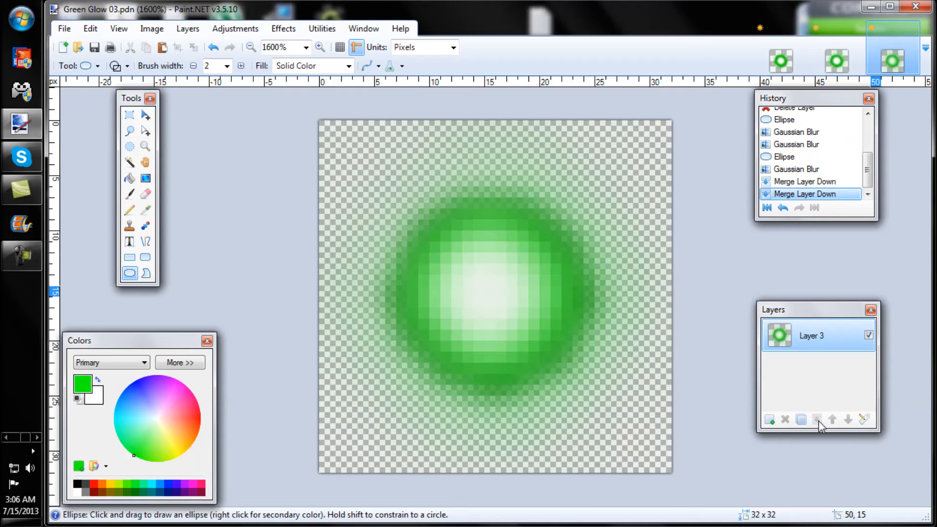
Compare the merged Green Glow 01, Green Glow 02 and Green Glow 03 frames with each other.
{"action": "left_click", "coordinate": [780, 60]}
{"action": "left_click", "coordinate": [837, 61]}
{"action": "left_click", "coordinate": [874, 60]}
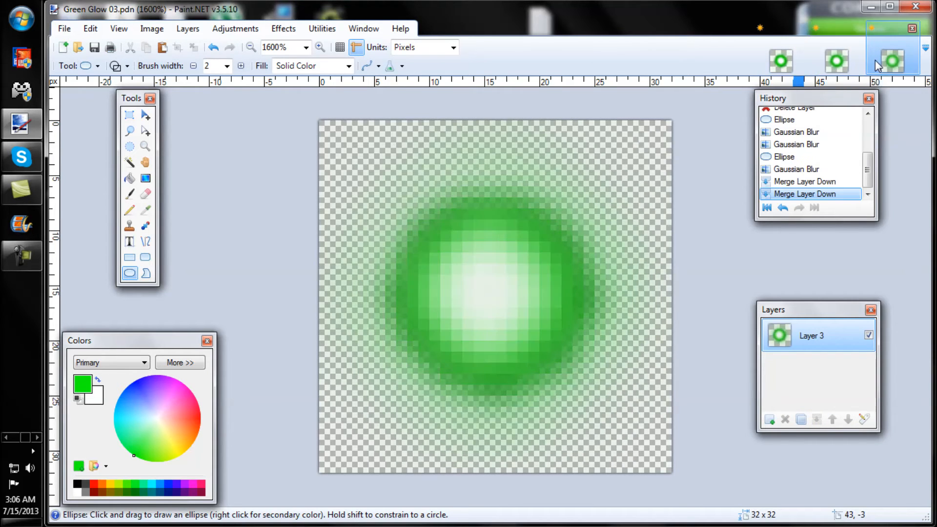
{"action": "left_click", "coordinate": [836, 60]}
{"action": "left_click", "coordinate": [903, 57]}
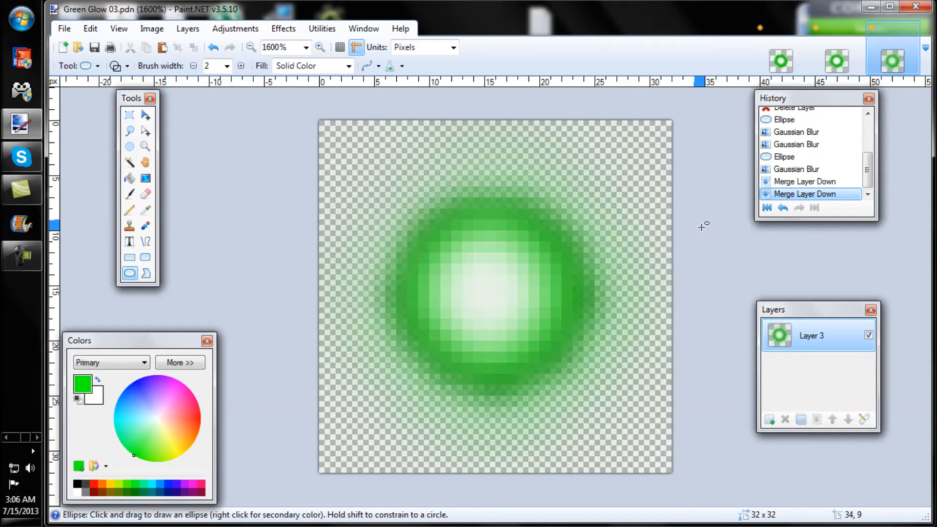
Create a new blank image 96 pixels wide and 128 pixels high for the sprite sheet.
{"action": "left_click", "coordinate": [63, 47]}
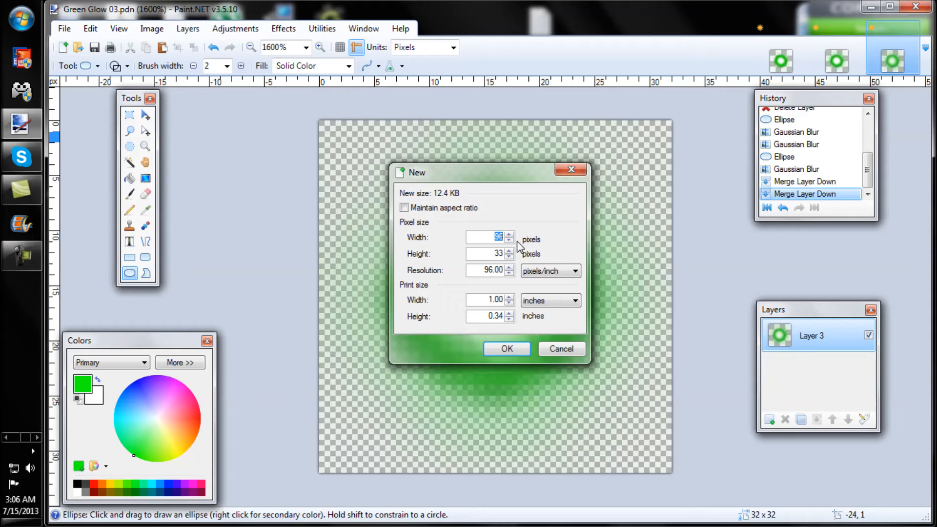
{"action": "key", "text": "Tab"}
{"action": "type", "text": "128"}
{"action": "left_click", "coordinate": [507, 350]}
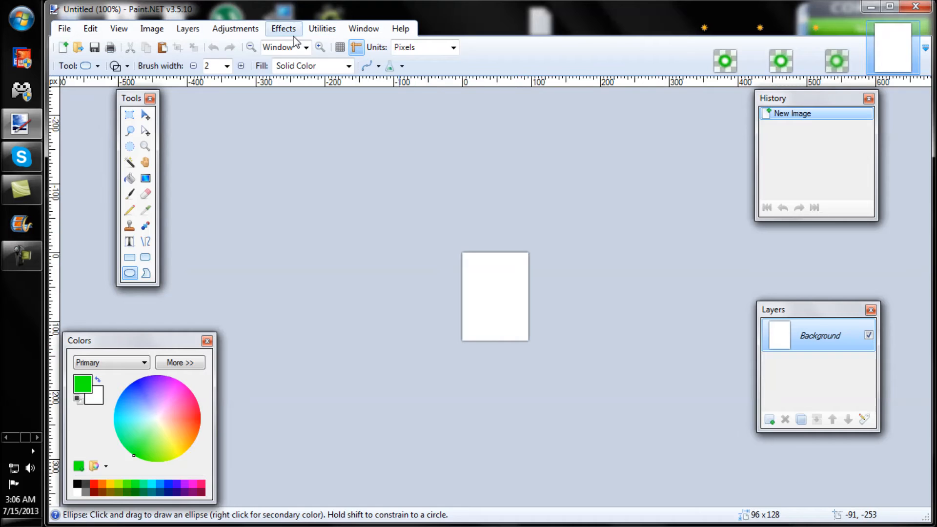
{"action": "left_click", "coordinate": [320, 47]}
{"action": "left_click", "coordinate": [320, 47]}
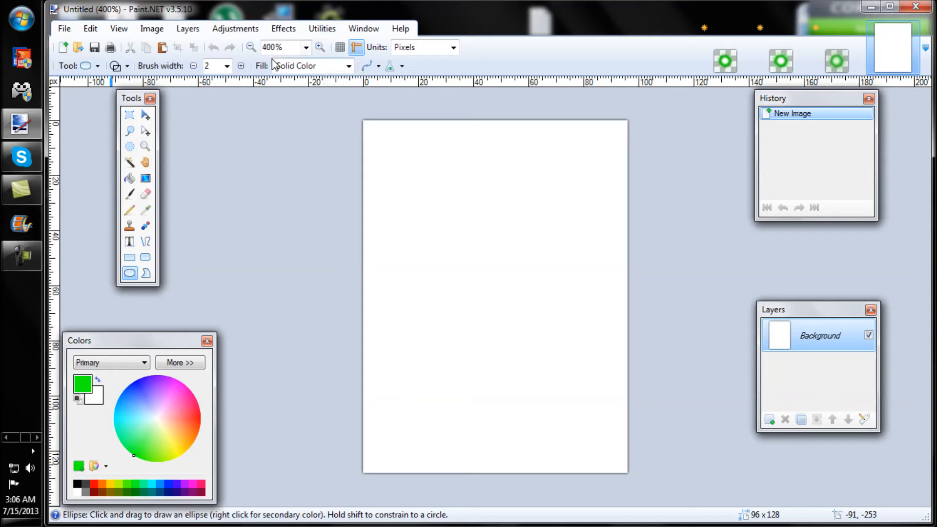
Copy the whole 32 x 32 Green Glow 01 frame into the top-left corner of the new 96 x 128 image.
{"action": "left_click", "coordinate": [724, 47]}
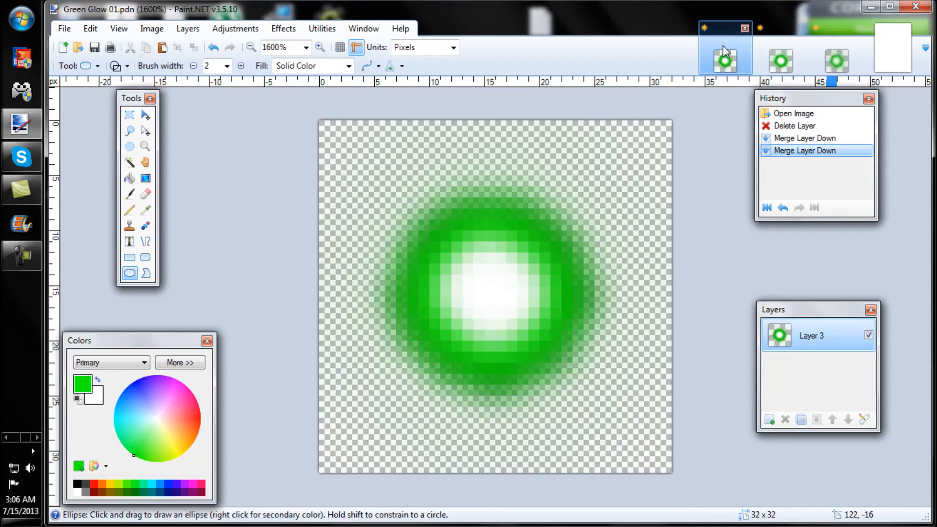
{"action": "left_click", "coordinate": [129, 114]}
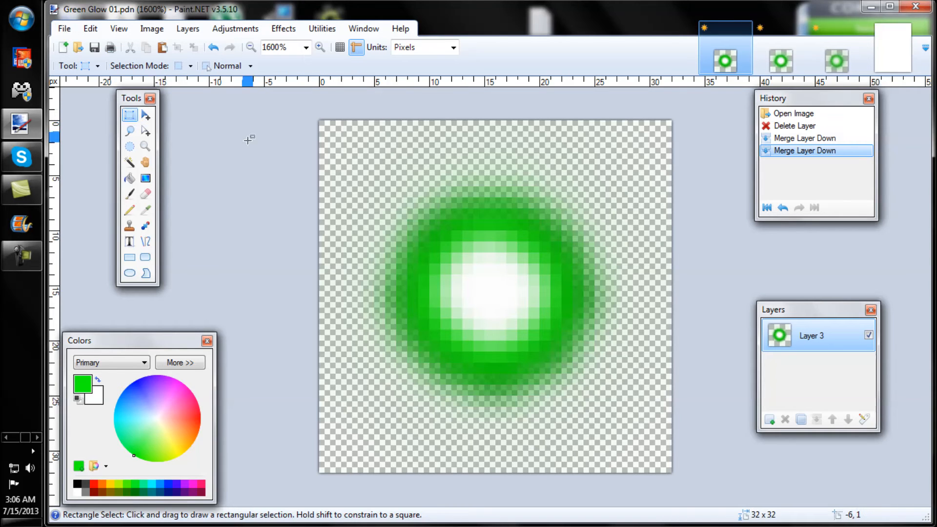
{"action": "left_click_drag", "start_coordinate": [295, 112], "coordinate": [706, 474]}
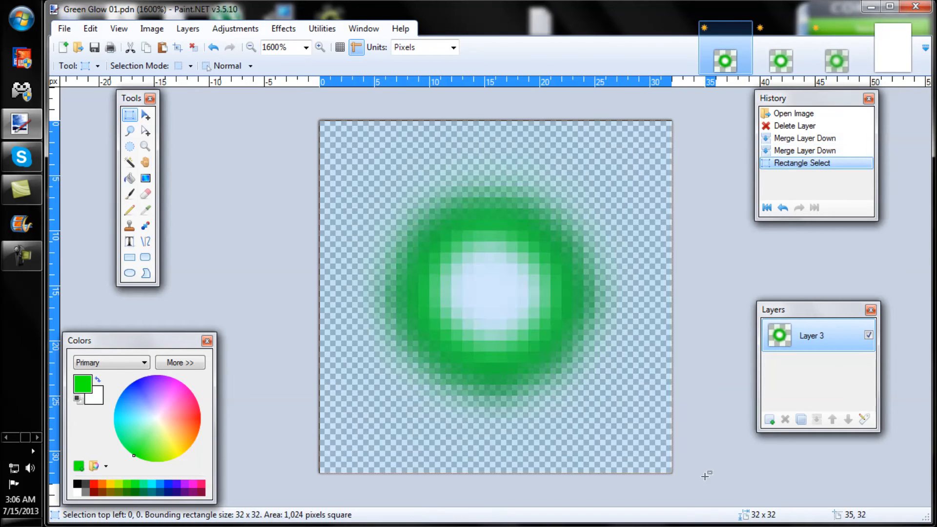
{"action": "left_click", "coordinate": [146, 47]}
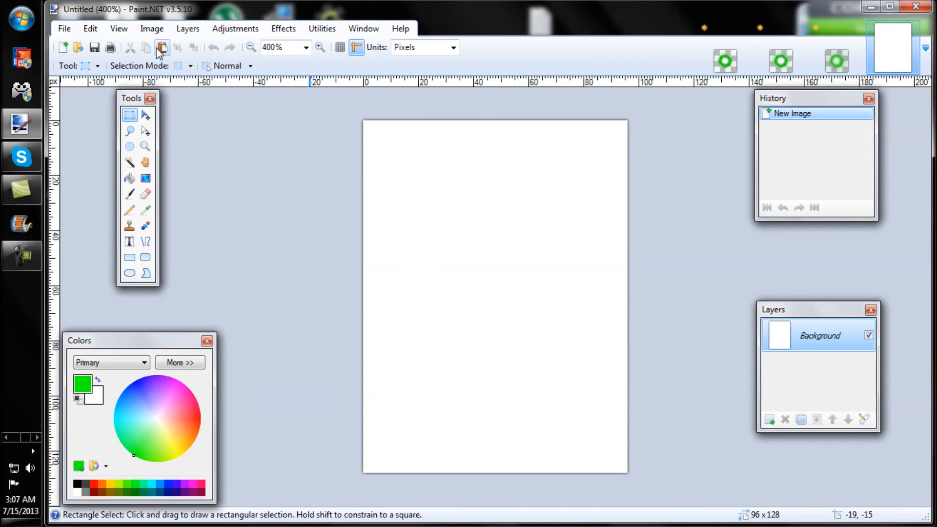
{"action": "left_click", "coordinate": [161, 47]}
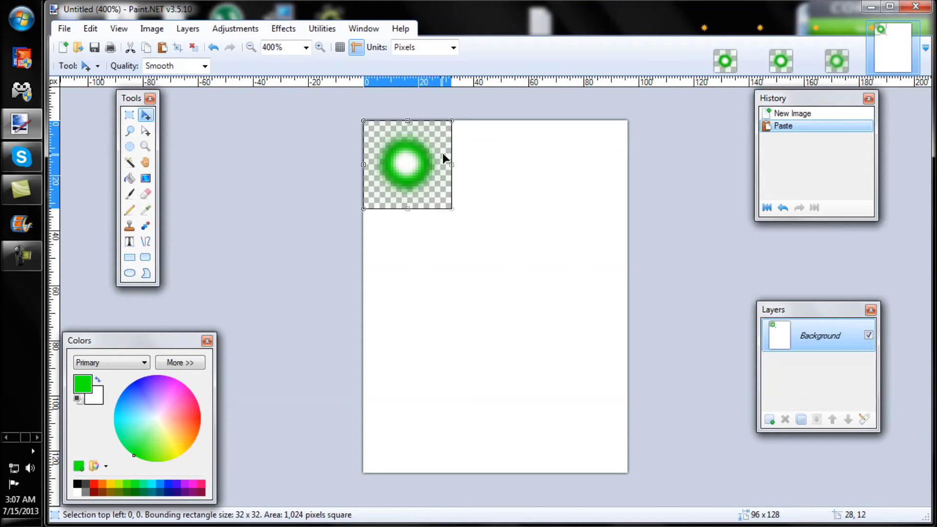
Select and copy the whole Green Glow 02 image, undoing the one-pixel shift of its pixels.
{"action": "left_click", "coordinate": [782, 59]}
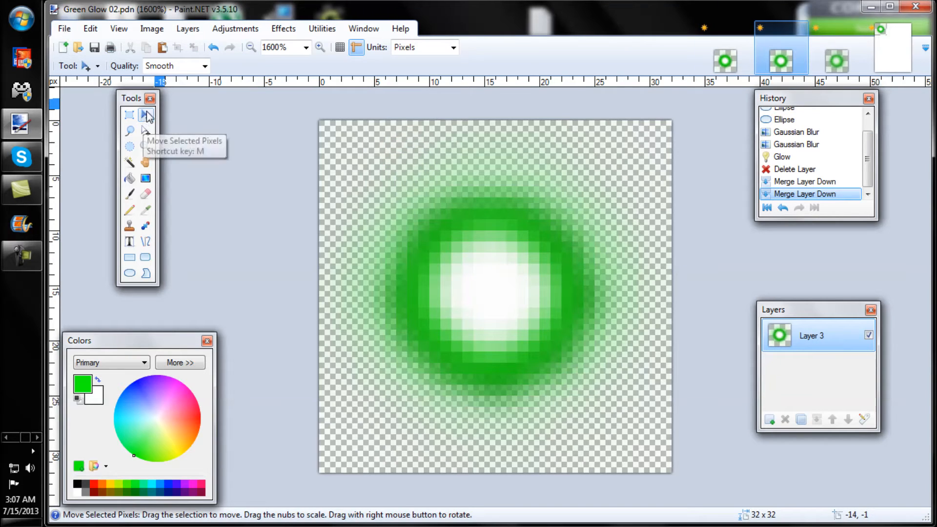
{"action": "left_click", "coordinate": [720, 57]}
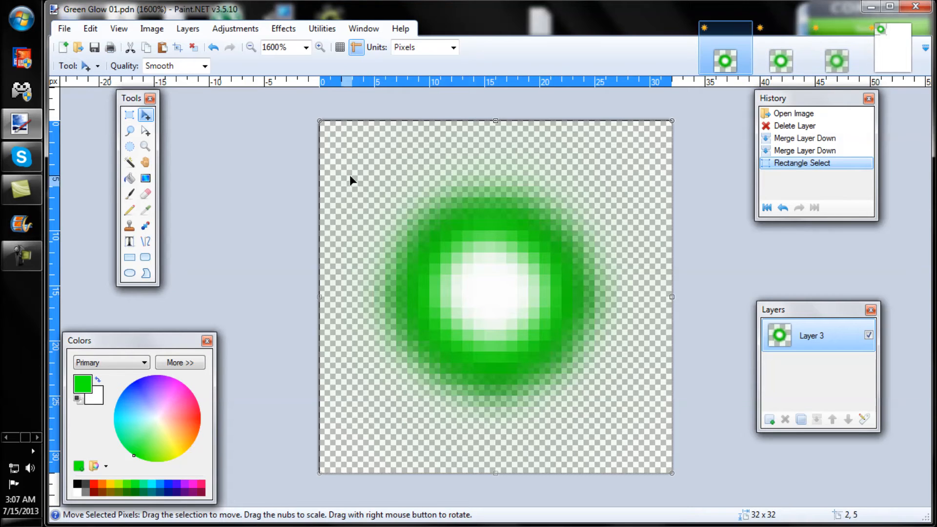
{"action": "left_click", "coordinate": [782, 61]}
{"action": "key", "text": "ctrl+a"}
{"action": "left_click_drag", "start_coordinate": [607, 212], "coordinate": [579, 201]}
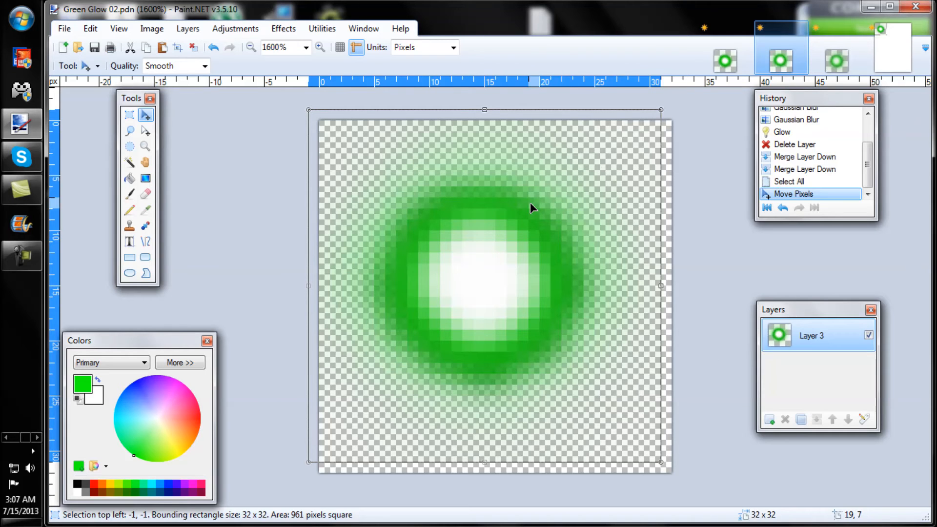
{"action": "left_click", "coordinate": [213, 47]}
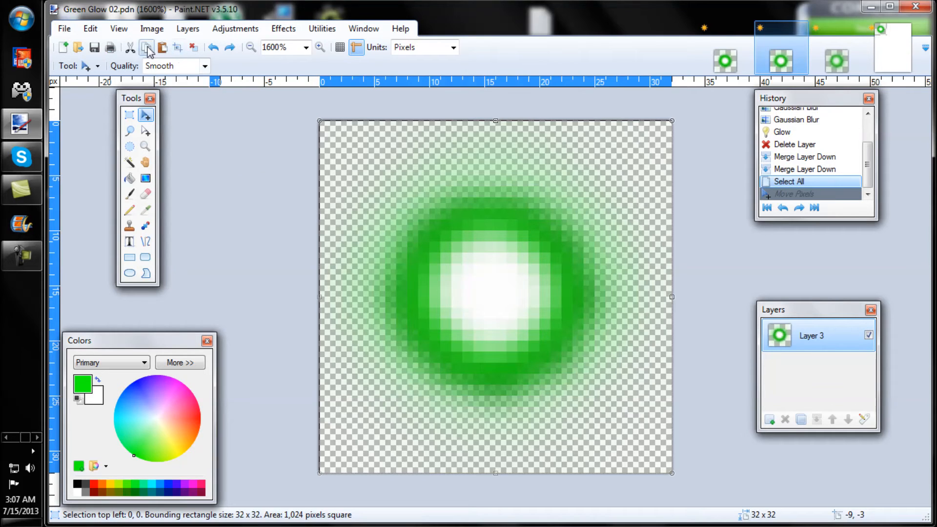
Paste the Green Glow 02 frame into the 96 x 128 image and align it directly right of the first frame at 32, 0.
{"action": "left_click", "coordinate": [892, 49]}
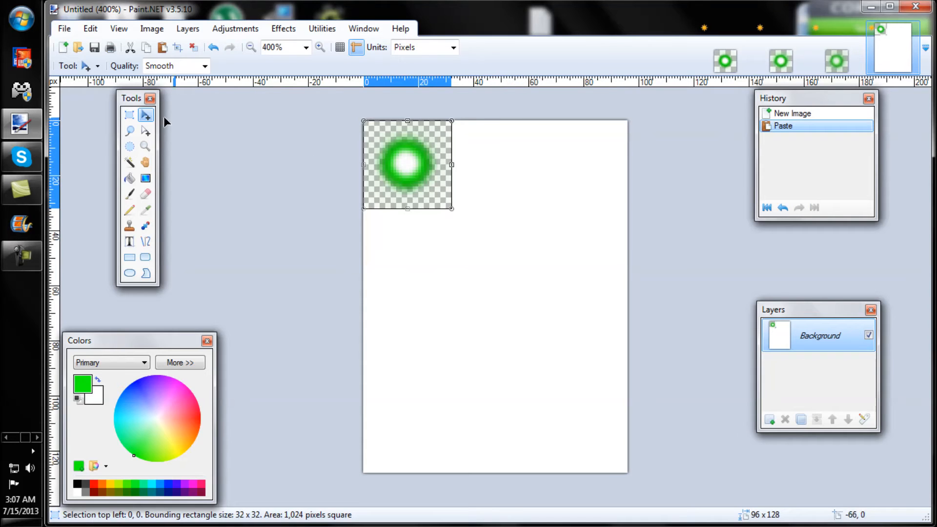
{"action": "left_click", "coordinate": [162, 47]}
{"action": "left_click_drag", "start_coordinate": [414, 163], "coordinate": [500, 163]}
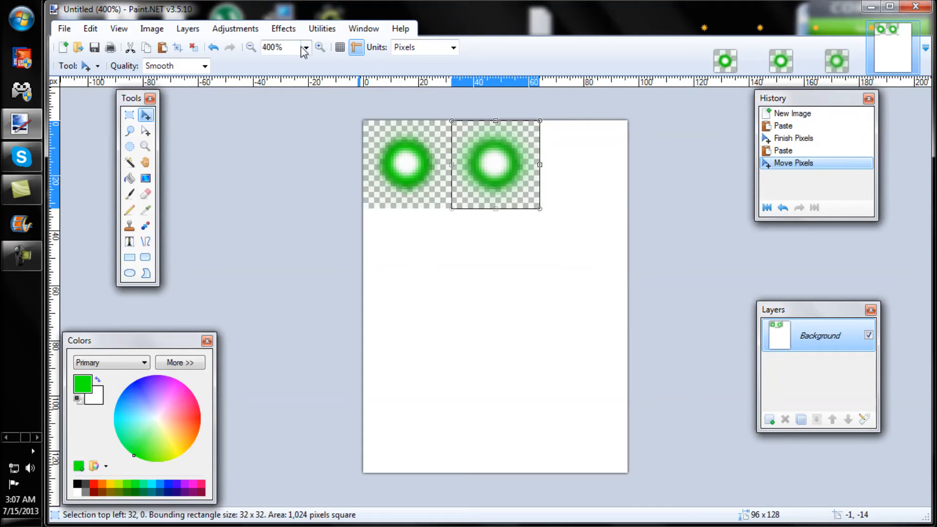
{"action": "left_click", "coordinate": [320, 47]}
{"action": "left_click", "coordinate": [319, 47]}
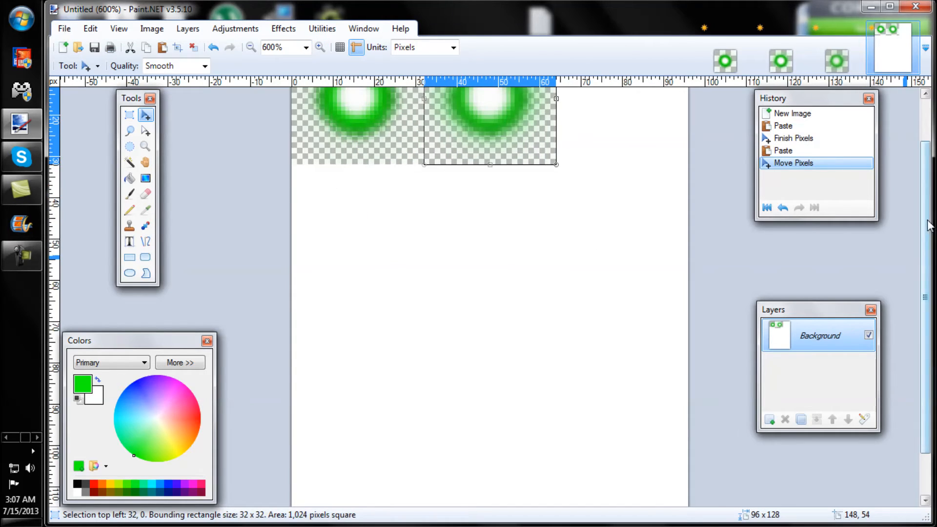
{"action": "left_click_drag", "start_coordinate": [926, 225], "coordinate": [917, 141]}
{"action": "mouse_move", "coordinate": [512, 163]}
{"action": "left_mouse_down"}
{"action": "mouse_move", "coordinate": [520, 160]}
{"action": "mouse_move", "coordinate": [507, 158]}
{"action": "left_mouse_up"}
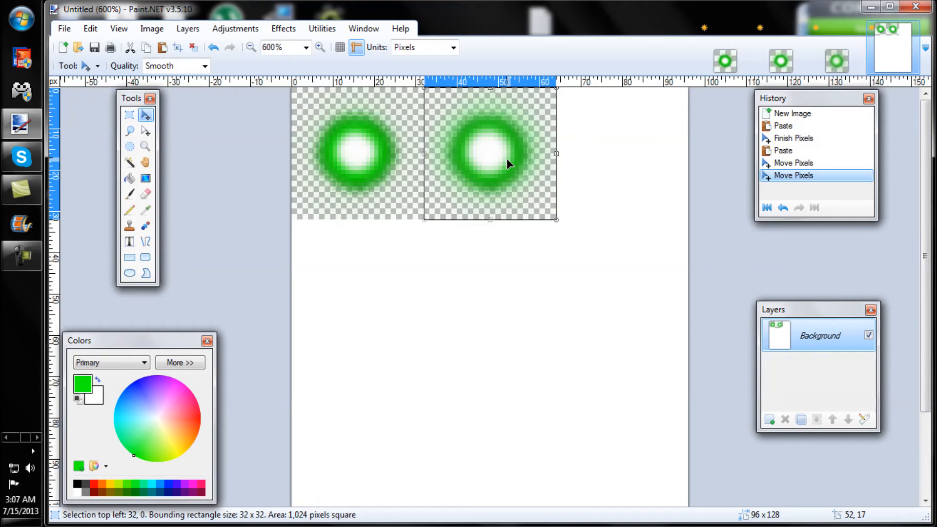
Copy the whole Green Glow 03 frame into the 96 x 128 image and place it right of the second frame at 64, 0.
{"action": "left_click", "coordinate": [835, 61]}
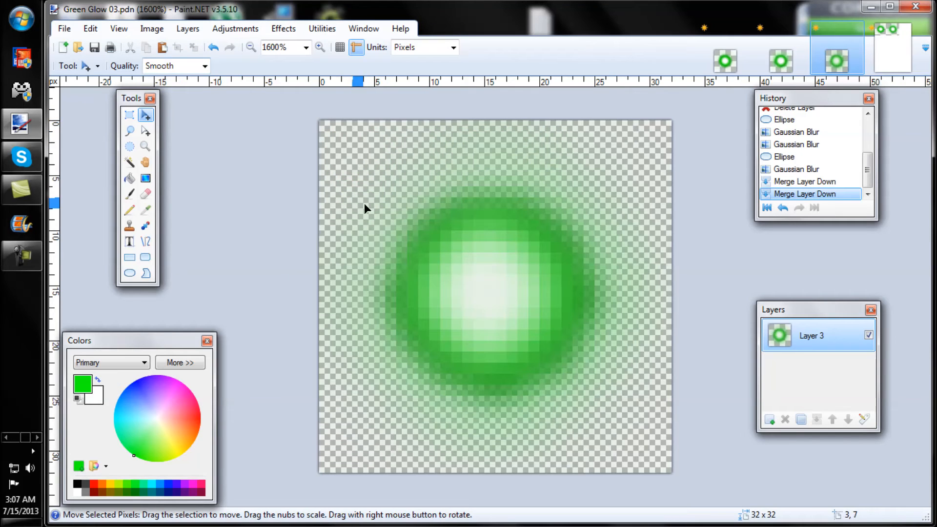
{"action": "left_click", "coordinate": [129, 115]}
{"action": "left_click_drag", "start_coordinate": [236, 120], "coordinate": [757, 402]}
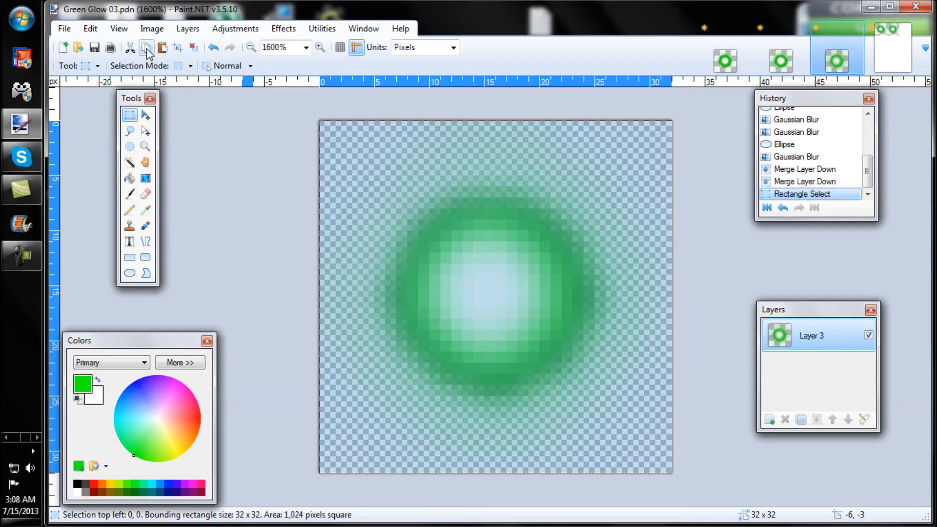
{"action": "left_click", "coordinate": [146, 115]}
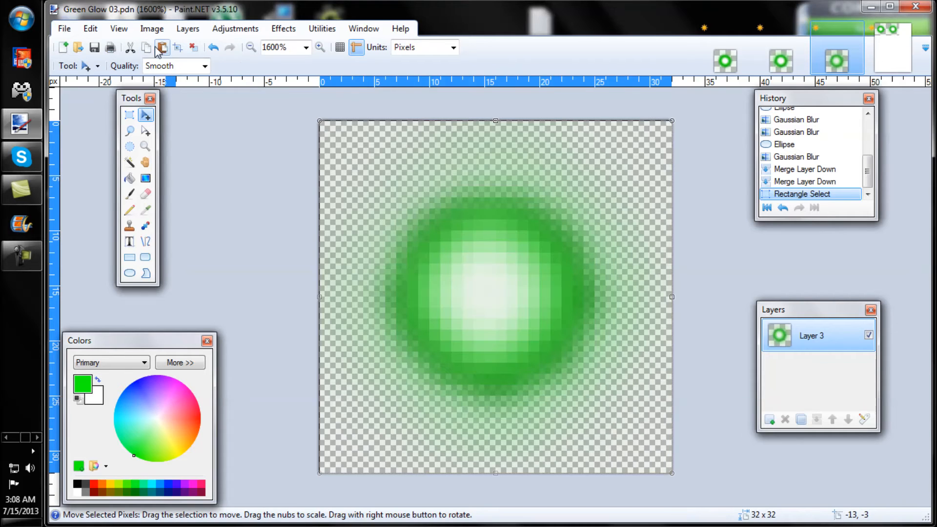
{"action": "left_click", "coordinate": [144, 48]}
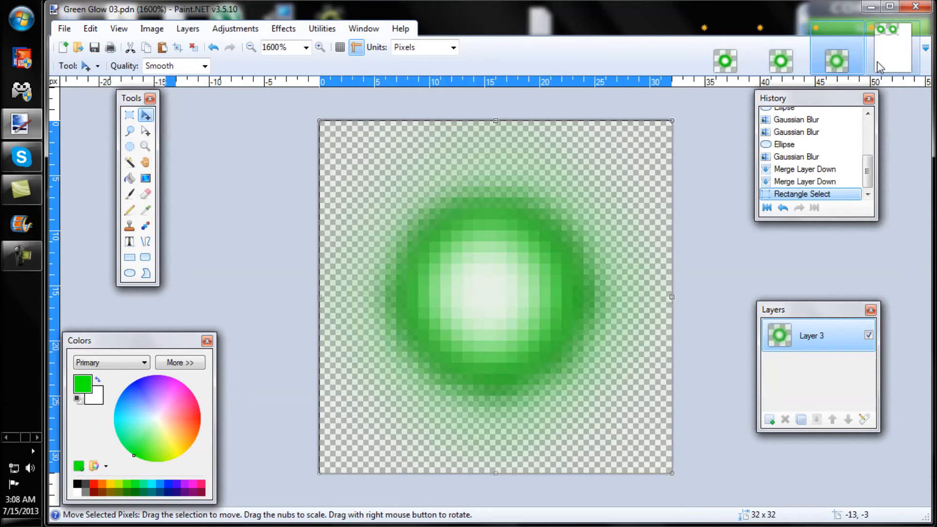
{"action": "left_click", "coordinate": [892, 49]}
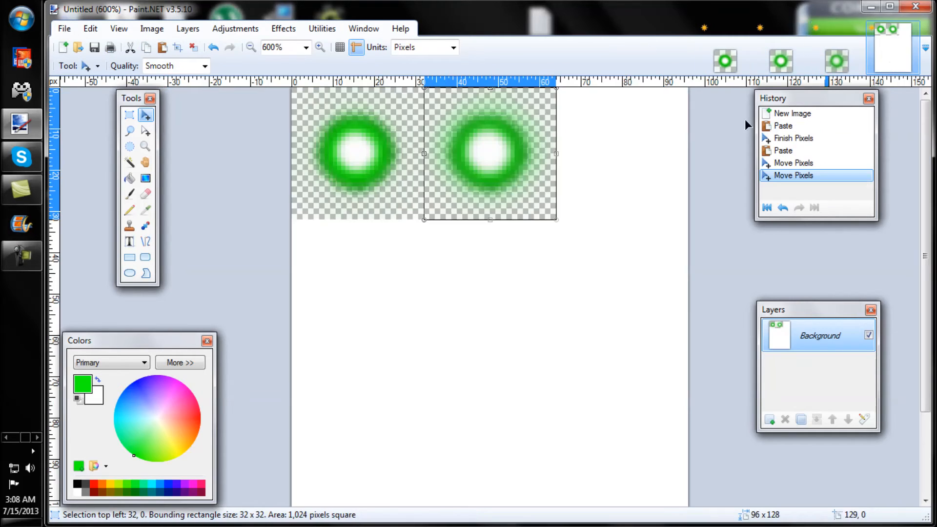
{"action": "left_click", "coordinate": [163, 47]}
{"action": "left_click_drag", "start_coordinate": [363, 140], "coordinate": [627, 138]}
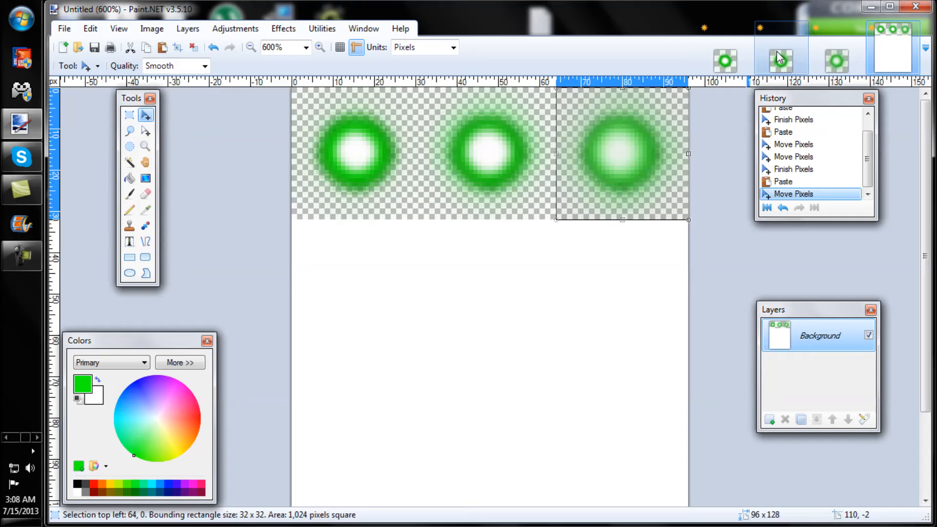
Copy the whole 96 x 32 top row of three frames and paste it directly below as a second row at 0, 32.
{"action": "left_click", "coordinate": [130, 116]}
{"action": "left_click", "coordinate": [309, 217]}
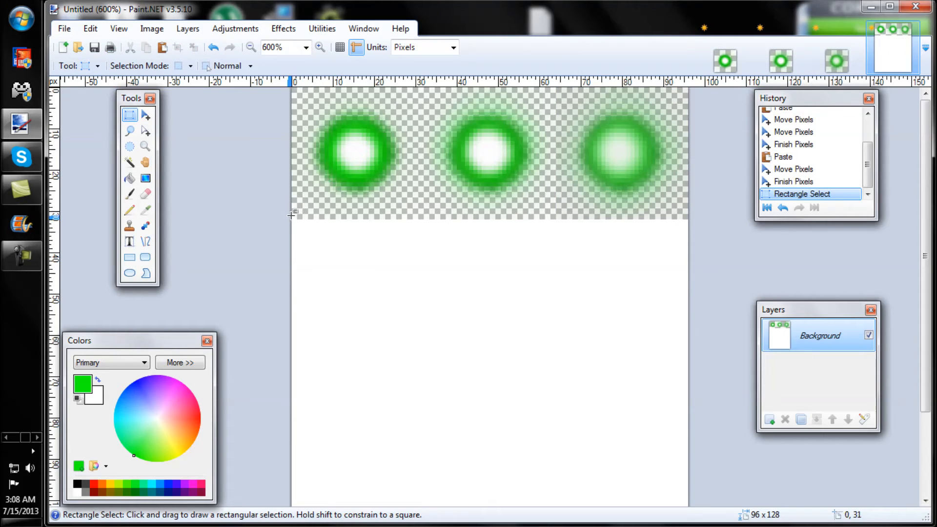
{"action": "left_click_drag", "start_coordinate": [291, 215], "coordinate": [706, 89]}
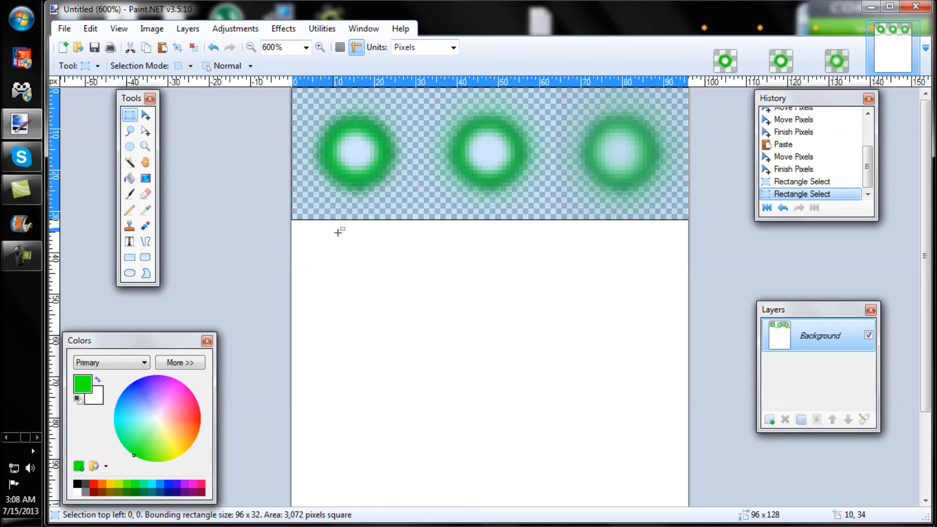
{"action": "left_click", "coordinate": [331, 195]}
{"action": "left_click", "coordinate": [162, 47]}
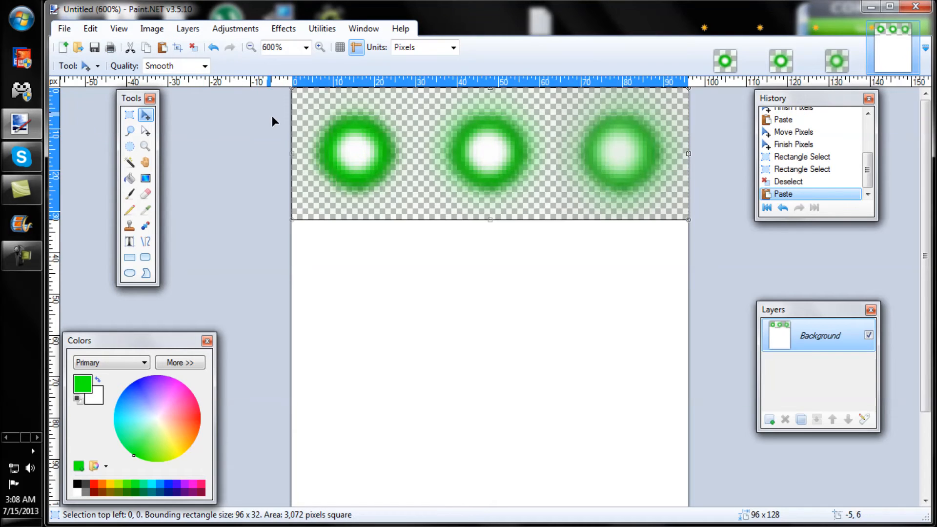
{"action": "left_click_drag", "start_coordinate": [346, 118], "coordinate": [346, 248]}
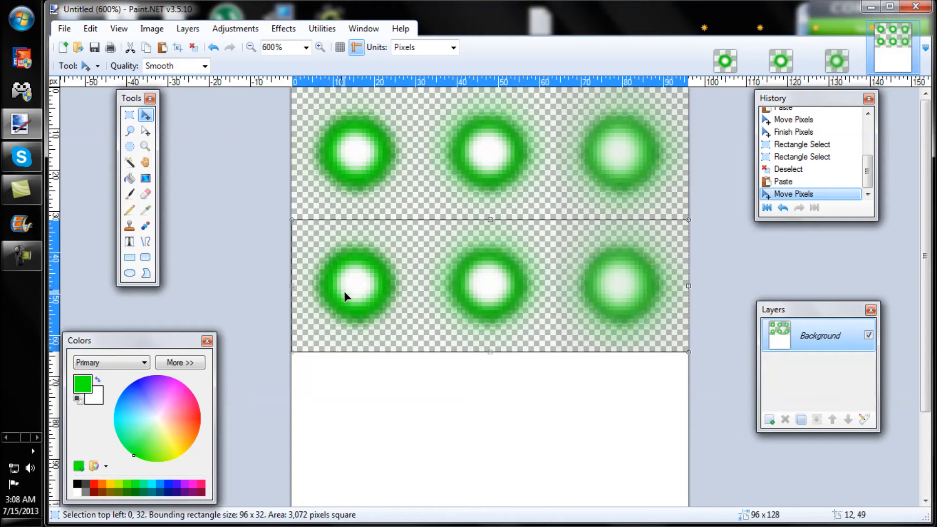
Paste the copied frame row twice more, placing it as the third row and as the fourth row at 0, 96.
{"action": "left_click", "coordinate": [162, 47]}
{"action": "left_click_drag", "start_coordinate": [375, 147], "coordinate": [376, 407]}
{"action": "left_click_drag", "start_coordinate": [925, 241], "coordinate": [925, 326]}
{"action": "left_click", "coordinate": [168, 49]}
{"action": "left_click_drag", "start_coordinate": [308, 125], "coordinate": [354, 423]}
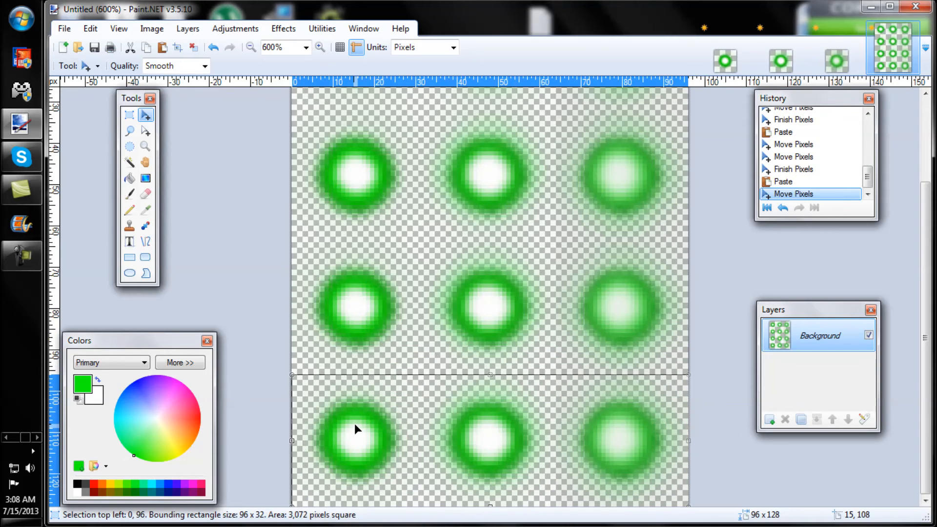
{"action": "left_click", "coordinate": [710, 304]}
{"action": "scroll", "coordinate": [926, 277], "scroll_direction": "up", "scroll_amount": 3}
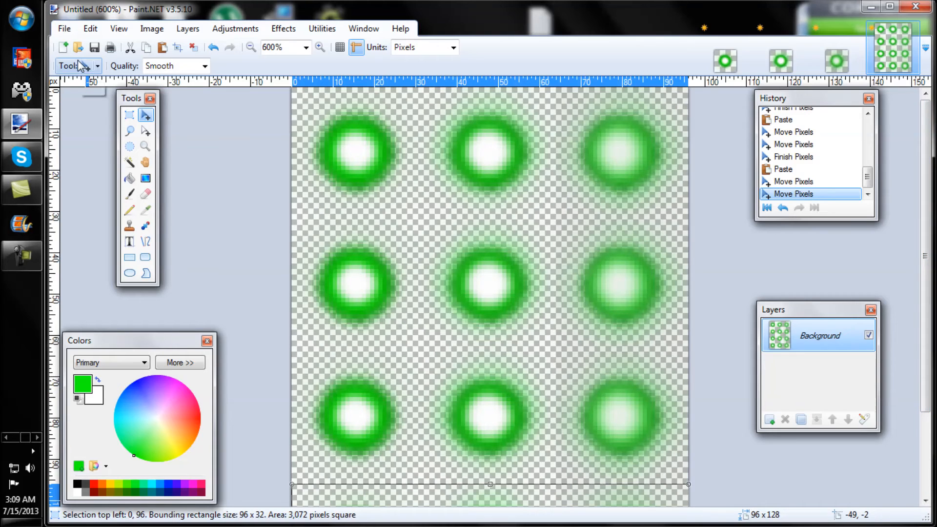
Save the sprite sheet as a PNG named $glow_sprite in the RPGVXAce Sprites folder.
{"action": "left_click", "coordinate": [64, 28]}
{"action": "left_click", "coordinate": [116, 139]}
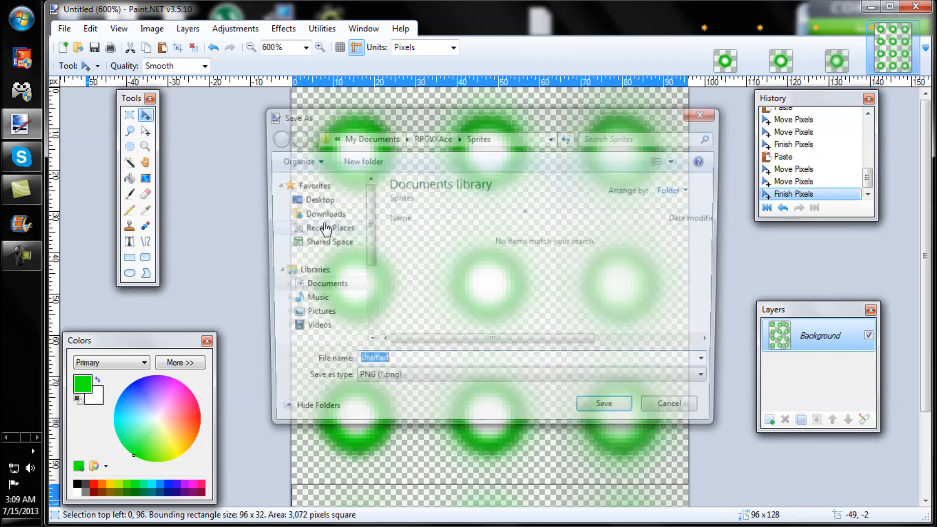
{"action": "left_click", "coordinate": [477, 137]}
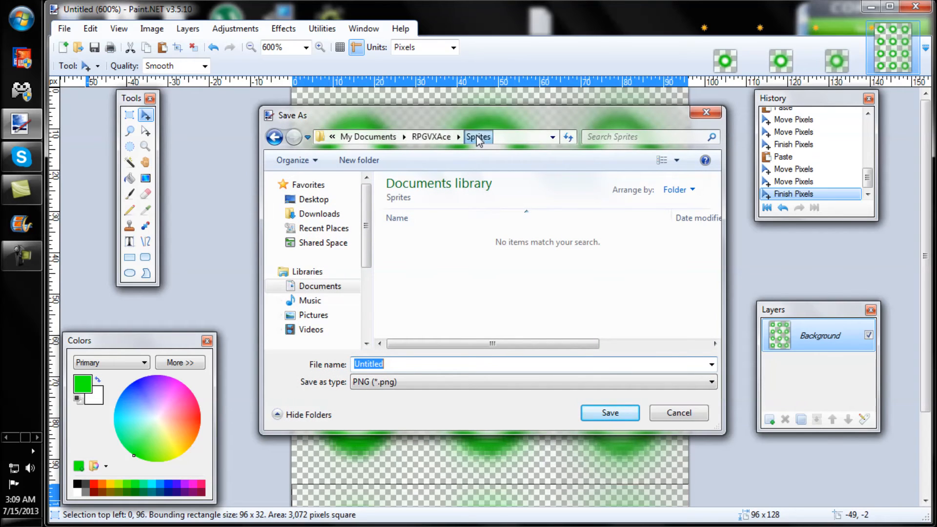
{"action": "left_click", "coordinate": [440, 279]}
{"action": "double_click", "coordinate": [394, 364]}
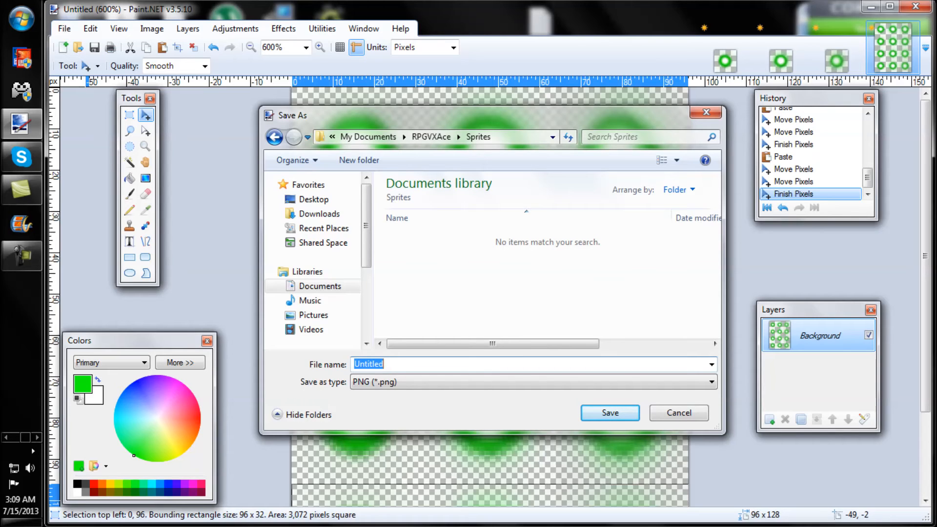
{"action": "type", "text": "S"}
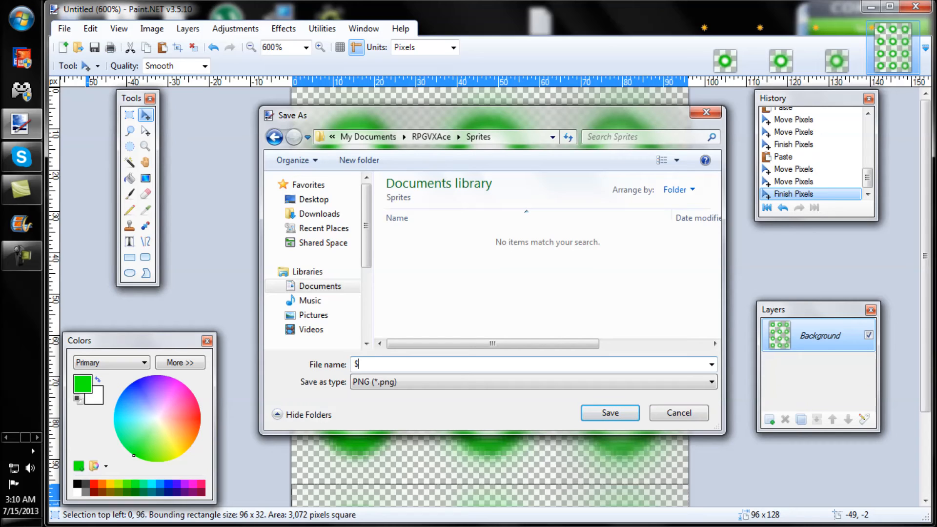
{"action": "type", "text": "glow_sprite"}
{"action": "key", "text": "Return"}
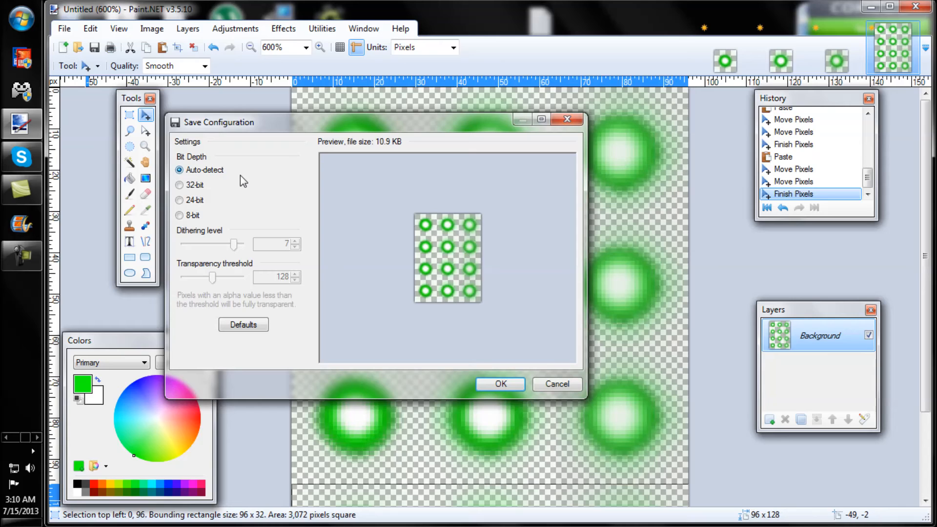
Compare the 32-bit, 24-bit and 8-bit previews, and finish saving with the bit depth on Auto-detect.
{"action": "left_click", "coordinate": [197, 186]}
{"action": "left_click", "coordinate": [189, 201]}
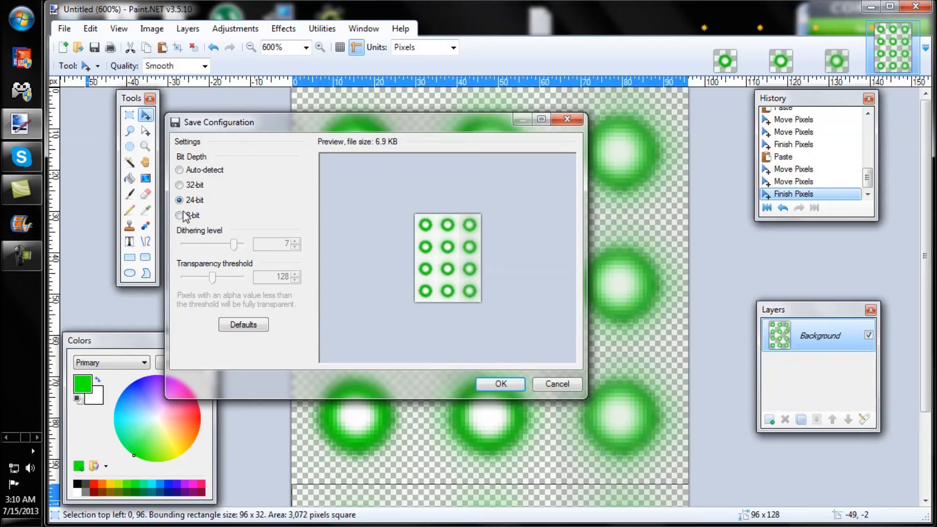
{"action": "left_click", "coordinate": [186, 217]}
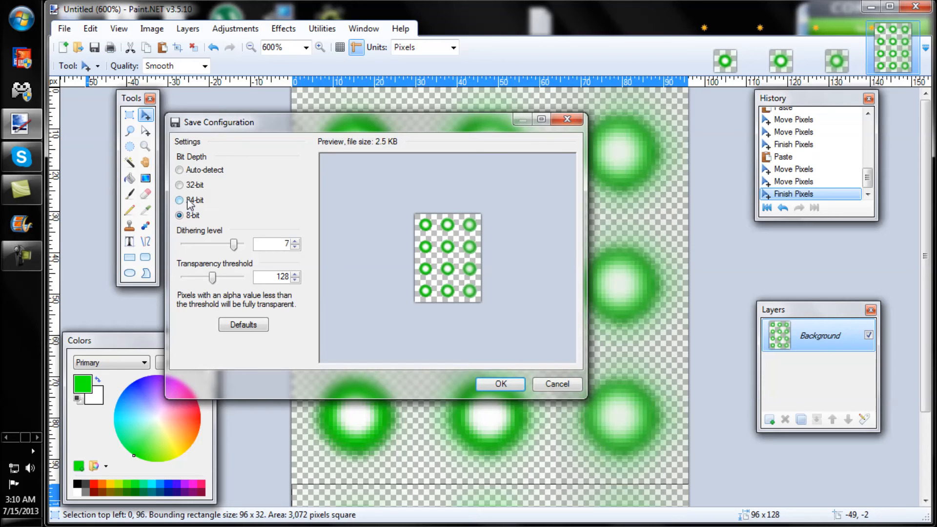
{"action": "left_click", "coordinate": [189, 201]}
{"action": "left_click", "coordinate": [193, 185]}
{"action": "left_click", "coordinate": [193, 172]}
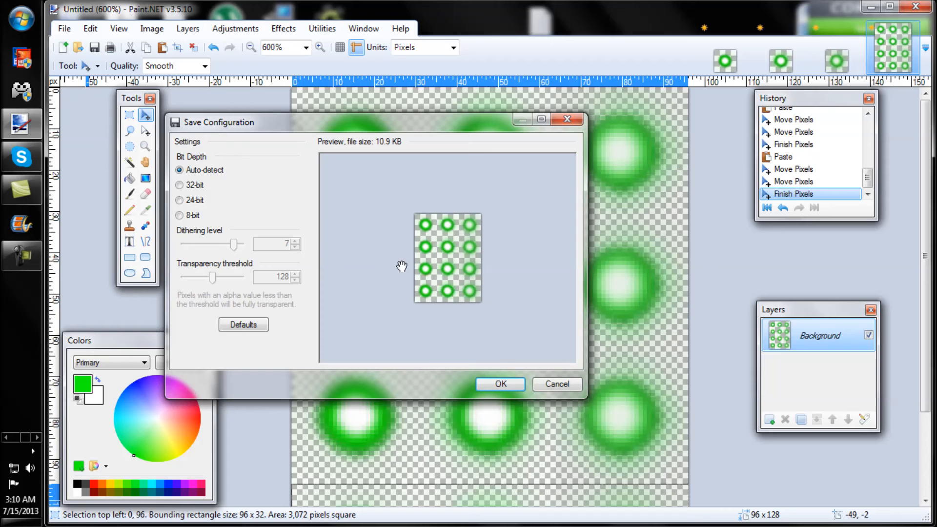
{"action": "left_click", "coordinate": [501, 384]}
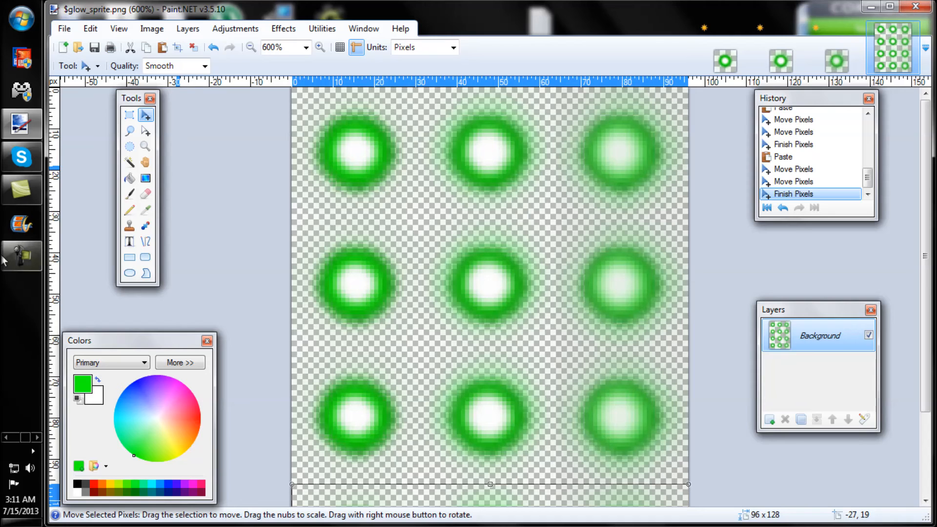
Switch to RPG Maker VX Ace and delete the existing $glow_sprite from the Graphics/Characters resources.
{"action": "left_click", "coordinate": [6, 437]}
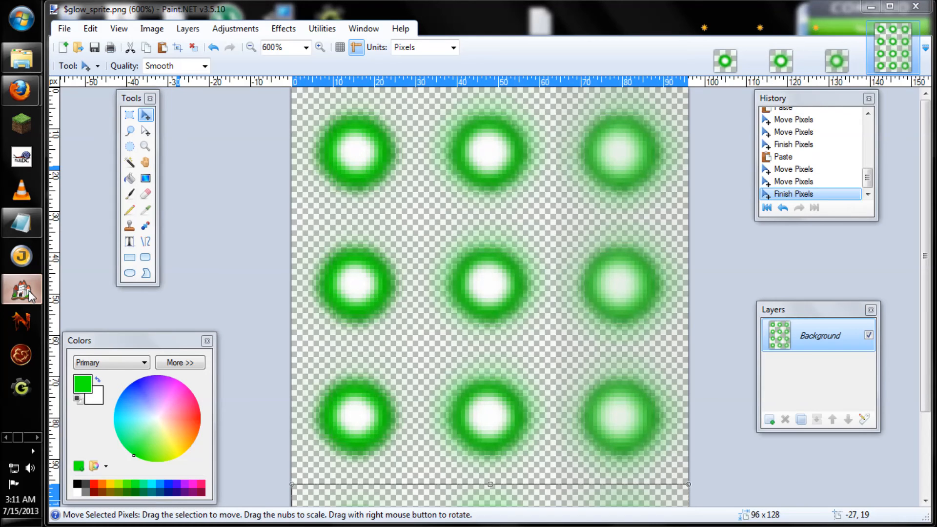
{"action": "left_click", "coordinate": [21, 290]}
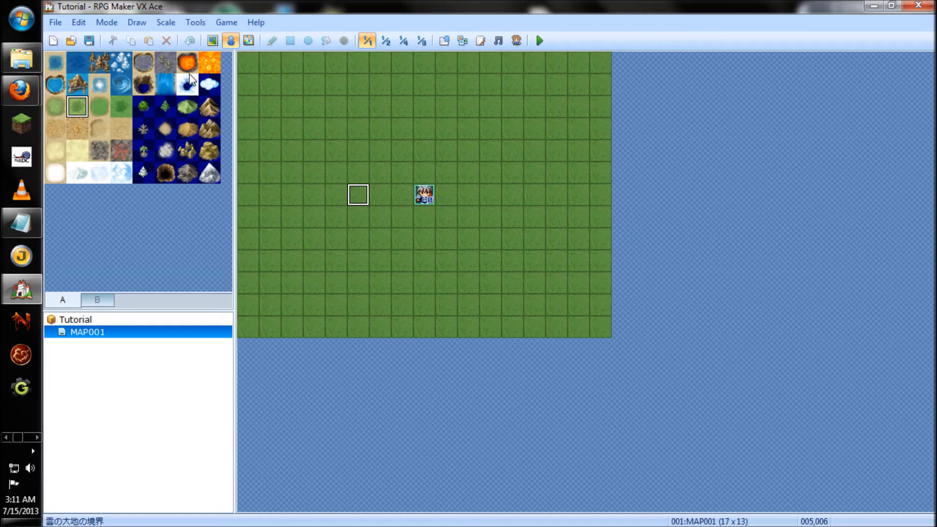
{"action": "left_click", "coordinate": [462, 40]}
{"action": "left_click", "coordinate": [529, 143]}
{"action": "left_click", "coordinate": [619, 204]}
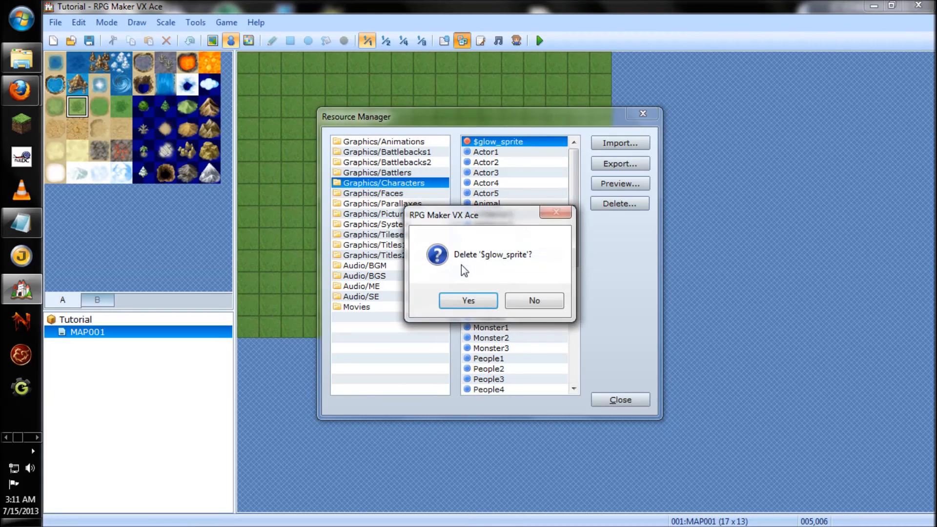
{"action": "left_click", "coordinate": [482, 306]}
{"action": "left_click", "coordinate": [650, 113]}
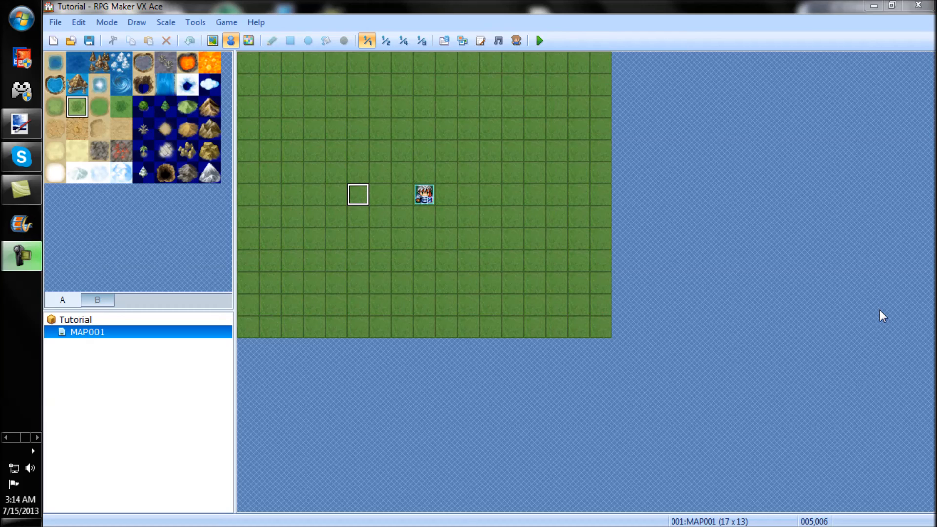
Import $glow_sprite from the RPGVXAce Sprites folder into the Graphics/Characters resources.
{"action": "left_click", "coordinate": [463, 44]}
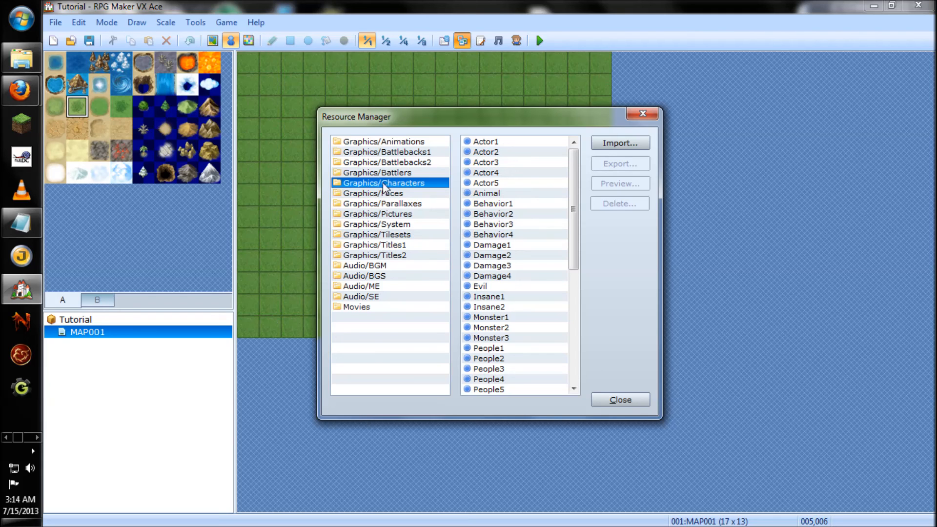
{"action": "left_click", "coordinate": [633, 142]}
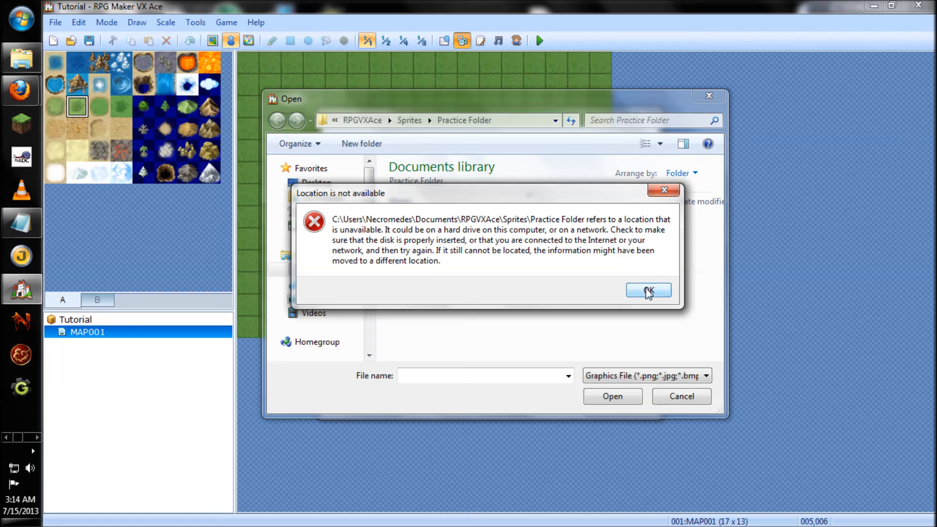
{"action": "left_click", "coordinate": [664, 190]}
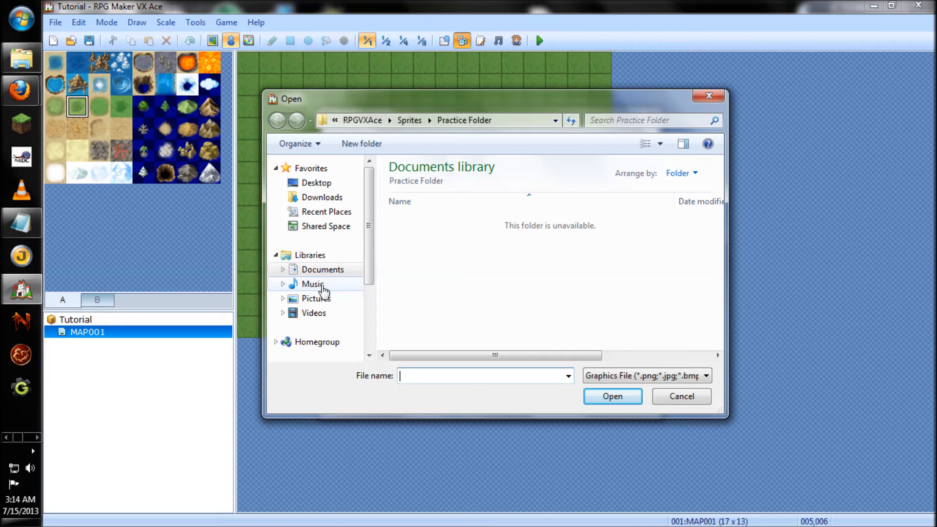
{"action": "left_click", "coordinate": [320, 270]}
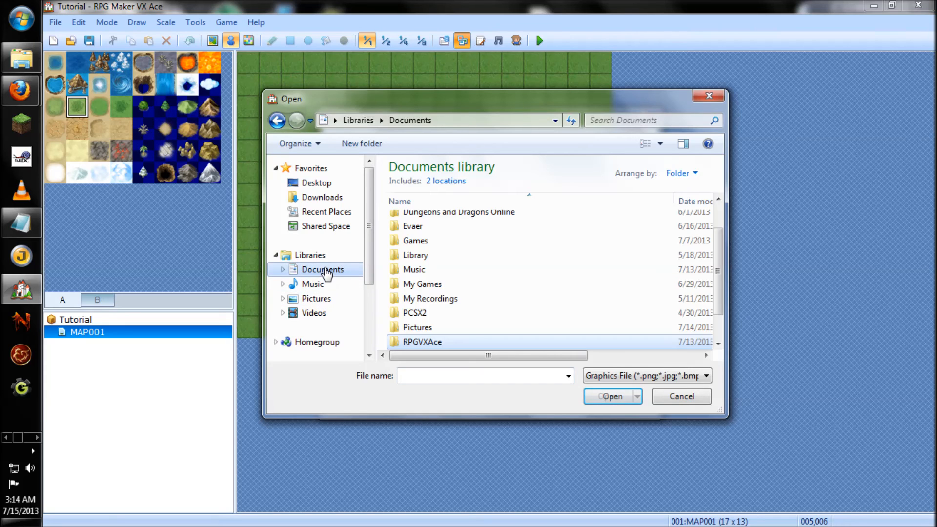
{"action": "double_click", "coordinate": [418, 342]}
{"action": "double_click", "coordinate": [418, 322]}
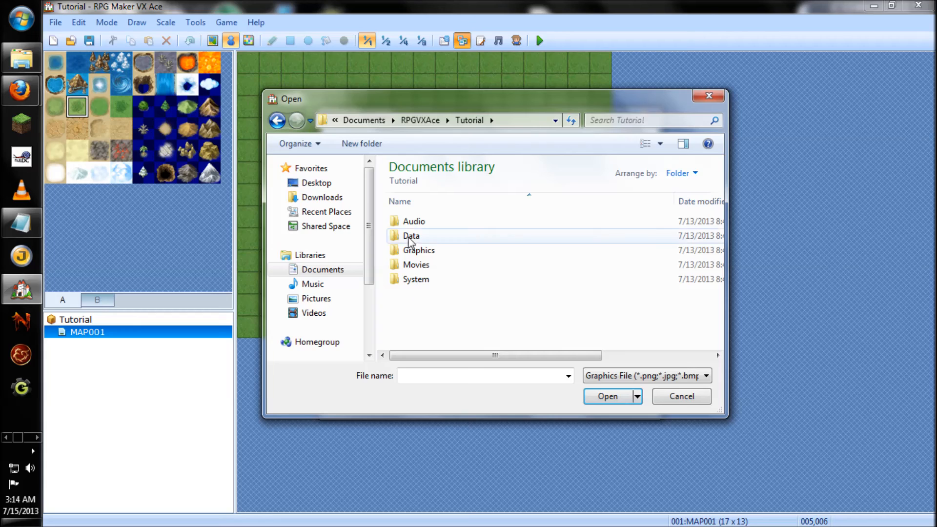
{"action": "left_click", "coordinate": [277, 120]}
{"action": "double_click", "coordinate": [414, 308]}
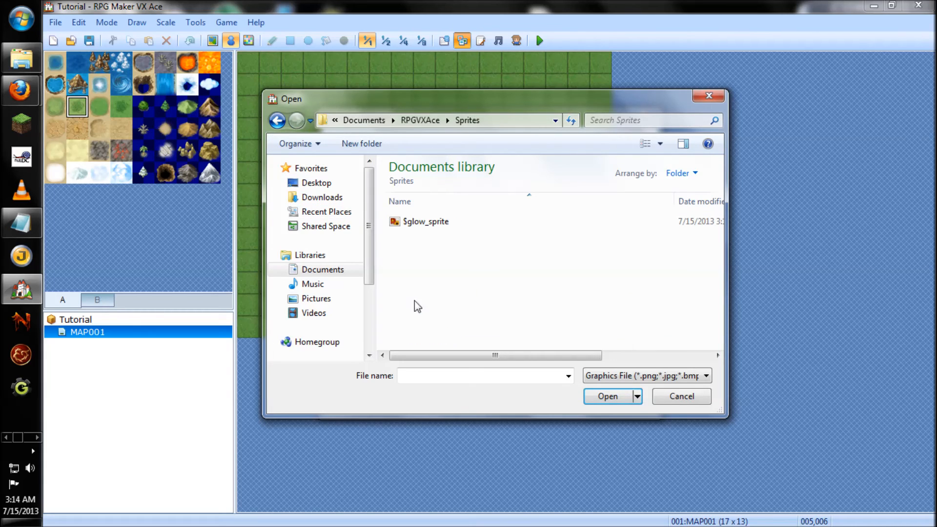
{"action": "double_click", "coordinate": [422, 224]}
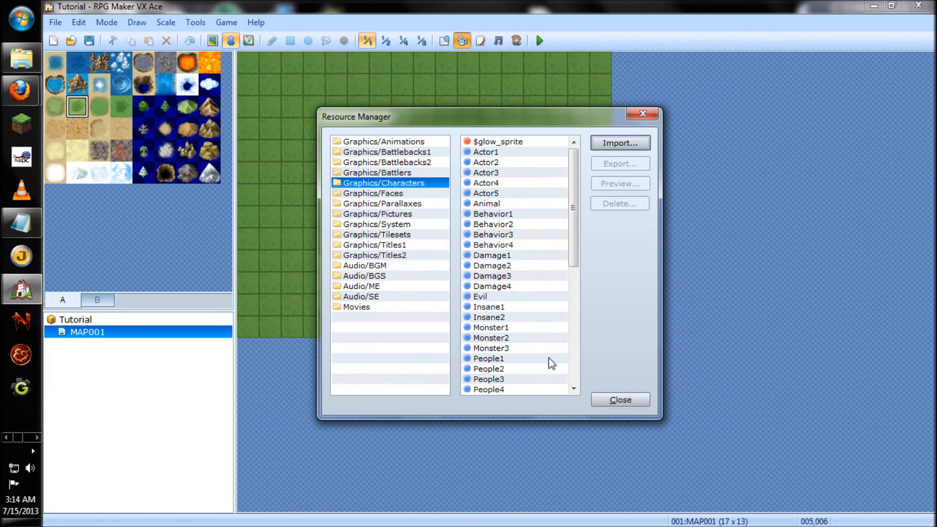
Preview the imported $glow_sprite resource, and close the Resource Manager.
{"action": "left_click", "coordinate": [512, 143]}
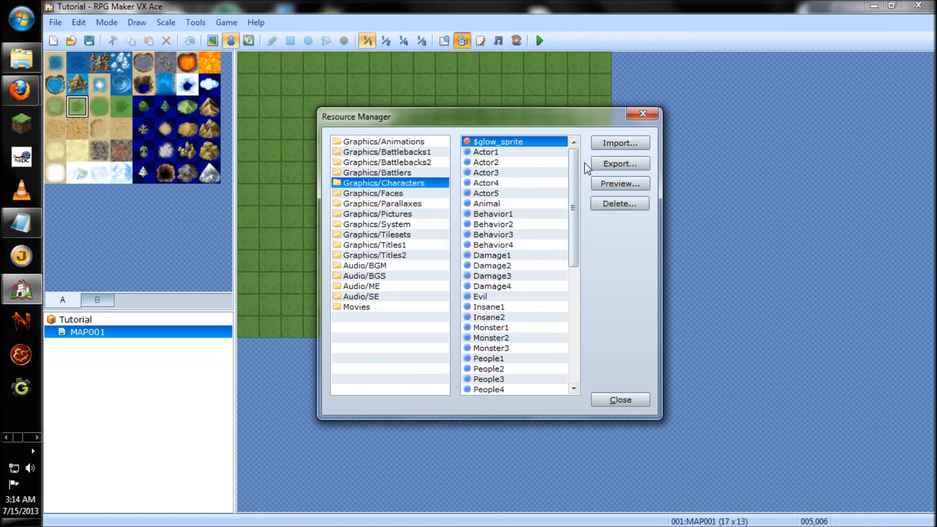
{"action": "double_click", "coordinate": [545, 152]}
{"action": "left_click", "coordinate": [605, 154]}
{"action": "double_click", "coordinate": [559, 143]}
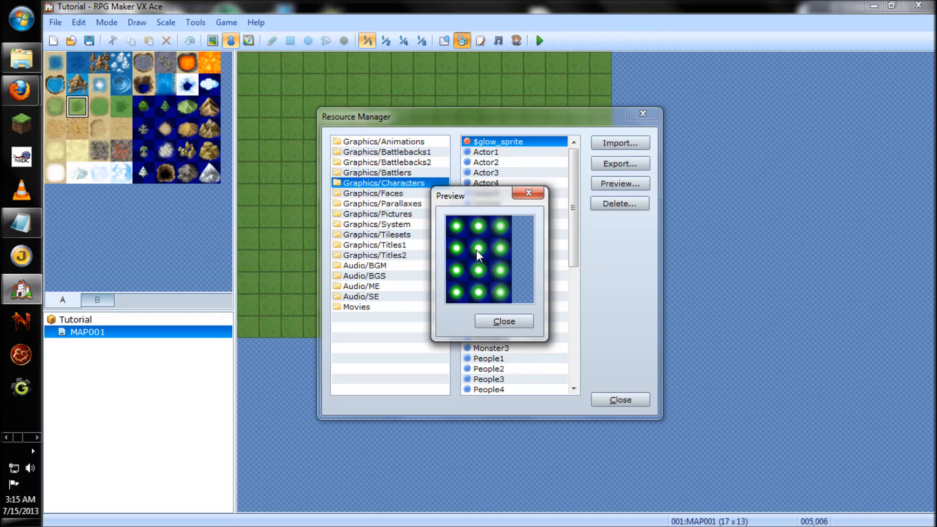
{"action": "left_click", "coordinate": [492, 323]}
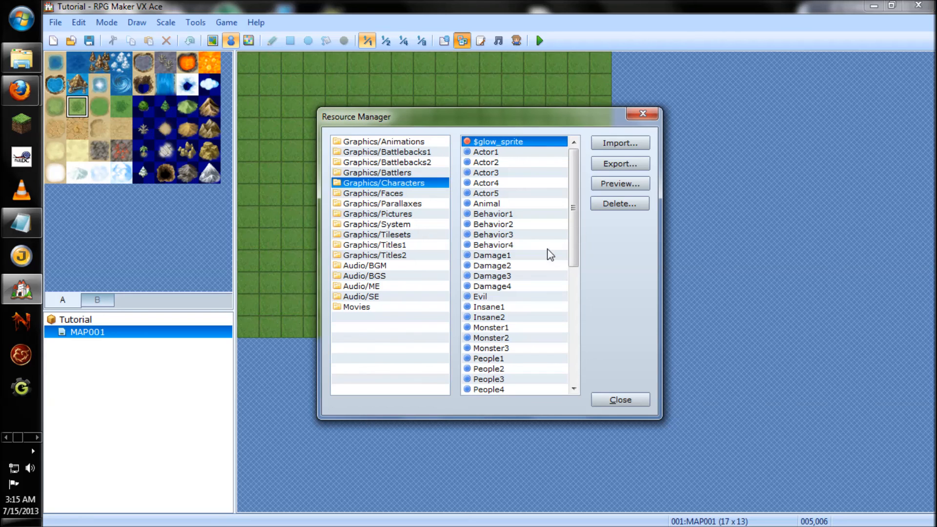
{"action": "left_click", "coordinate": [643, 114]}
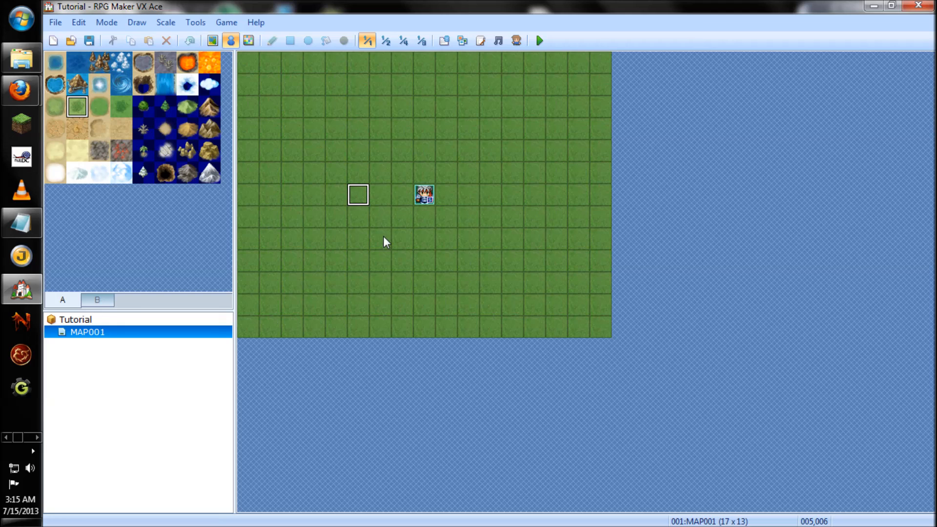
Create an event on map tile 005,006 in event editing mode, with the top-left frame of $glow_sprite as its graphic.
{"action": "left_click", "coordinate": [230, 45]}
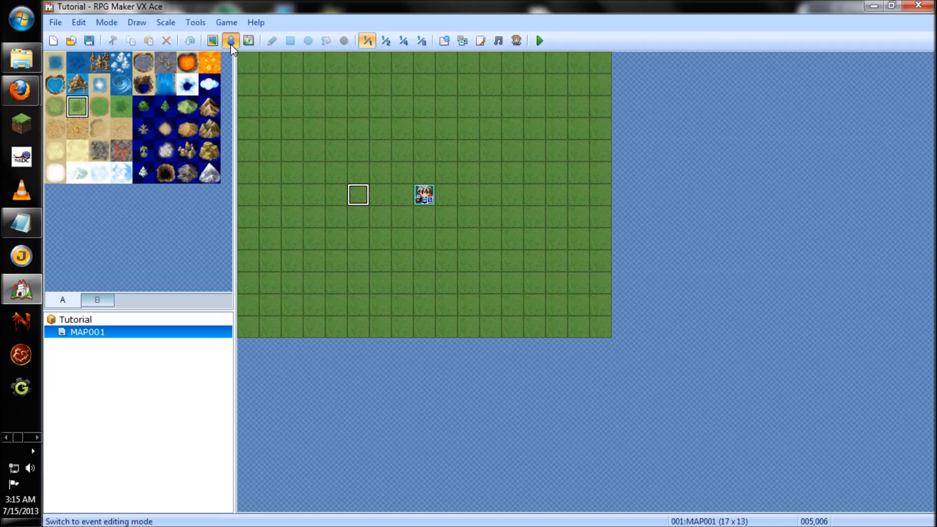
{"action": "double_click", "coordinate": [360, 205]}
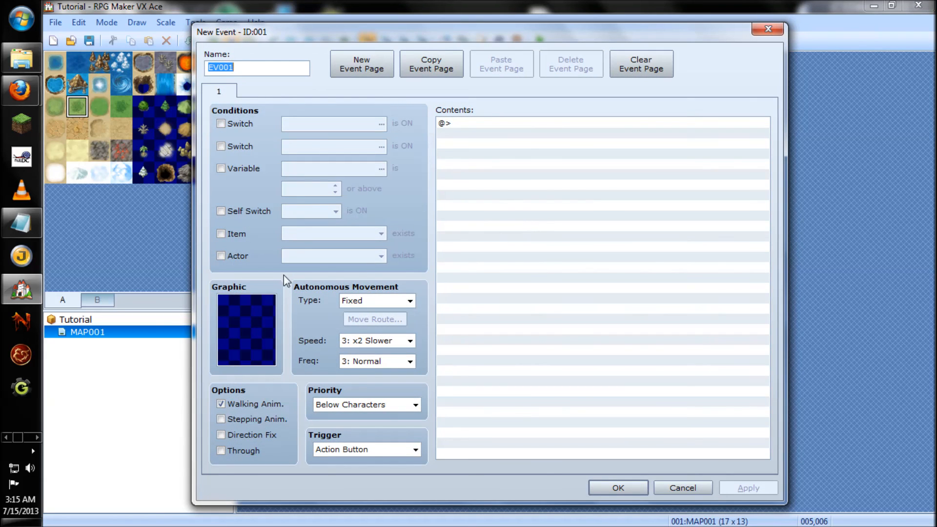
{"action": "double_click", "coordinate": [260, 303]}
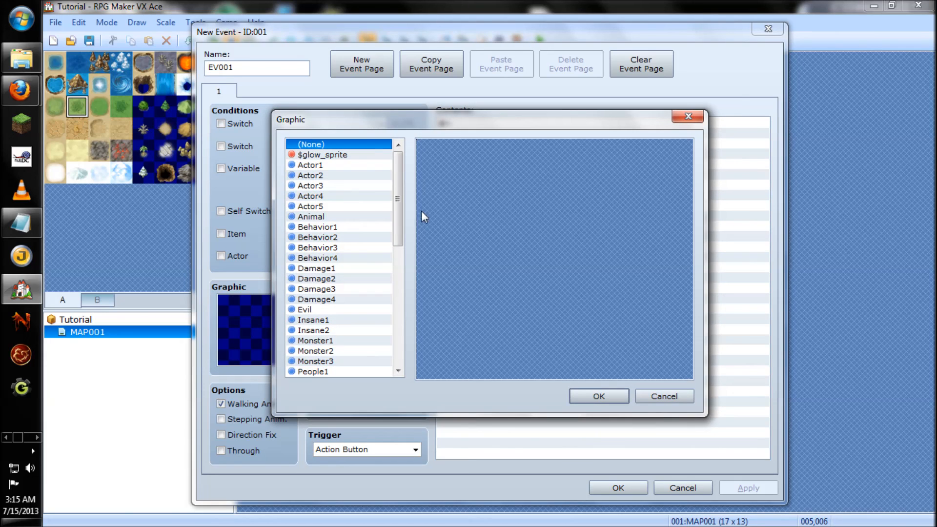
{"action": "left_click", "coordinate": [362, 154]}
{"action": "left_click", "coordinate": [434, 176]}
{"action": "left_click", "coordinate": [470, 195]}
{"action": "left_click", "coordinate": [472, 219]}
{"action": "left_click", "coordinate": [449, 195]}
{"action": "left_click", "coordinate": [448, 171]}
{"action": "double_click", "coordinate": [426, 146]}
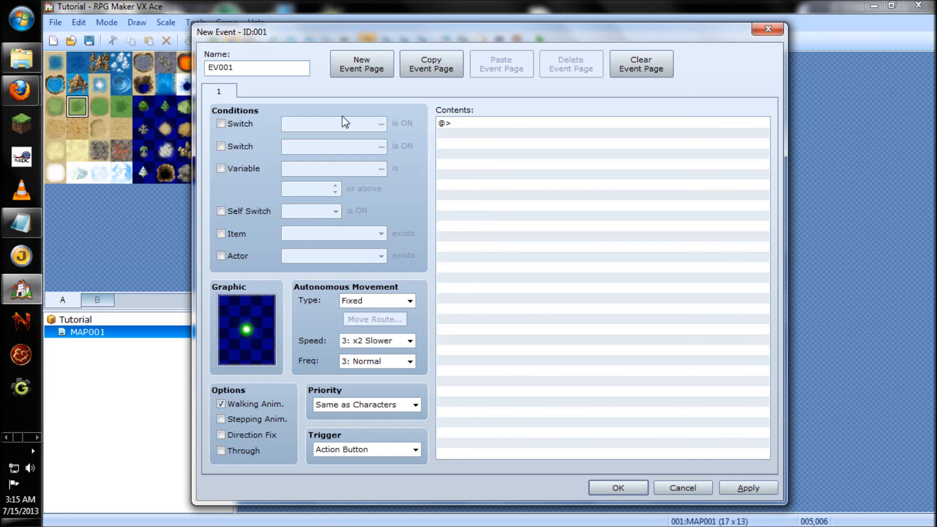
Turn off Walking Anim. and enable Stepping Anim., Direction Fix and Through for the glow event, and save the event.
{"action": "left_click", "coordinate": [226, 419]}
{"action": "left_click", "coordinate": [229, 434]}
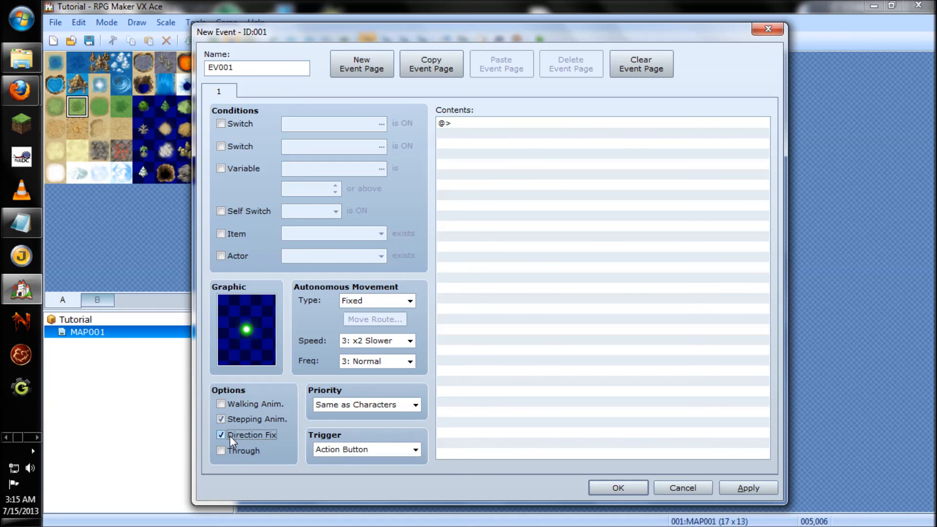
{"action": "left_click", "coordinate": [229, 451]}
{"action": "left_click", "coordinate": [634, 489]}
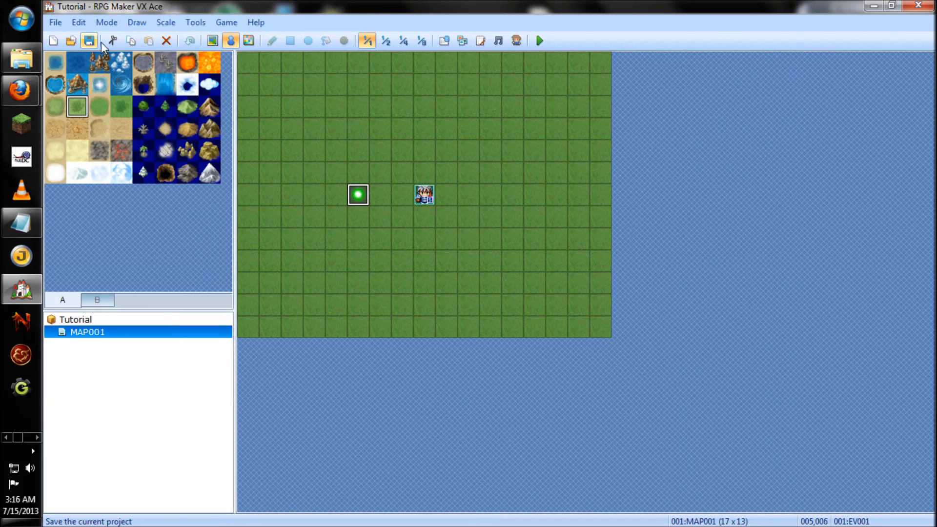
Playtest the project with a new game and walk the hero past the glow event to the tile on its left.
{"action": "left_click", "coordinate": [539, 40]}
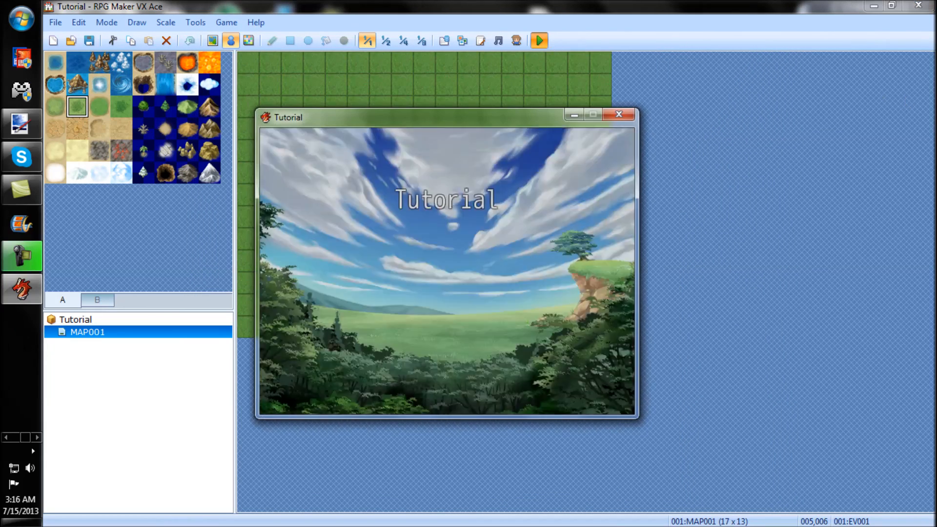
{"action": "key", "text": "Return"}
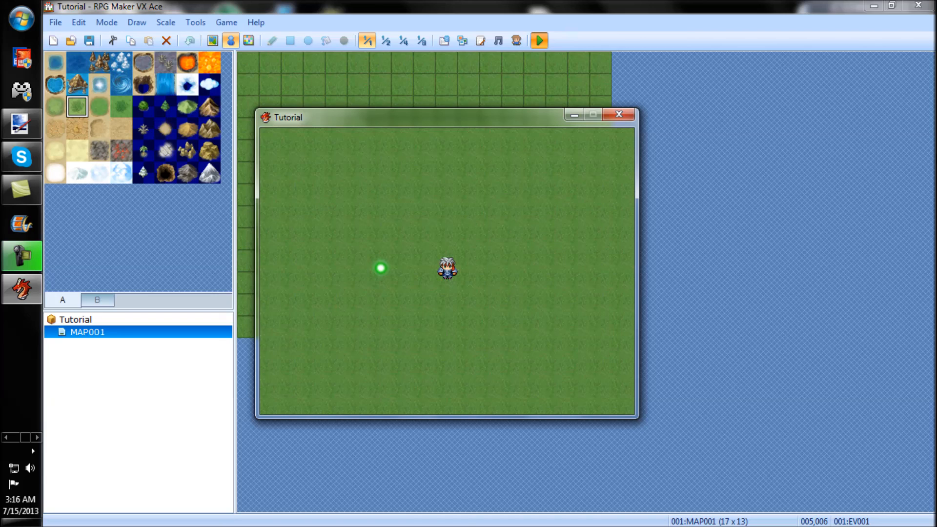
{"action": "key", "text": "Left"}
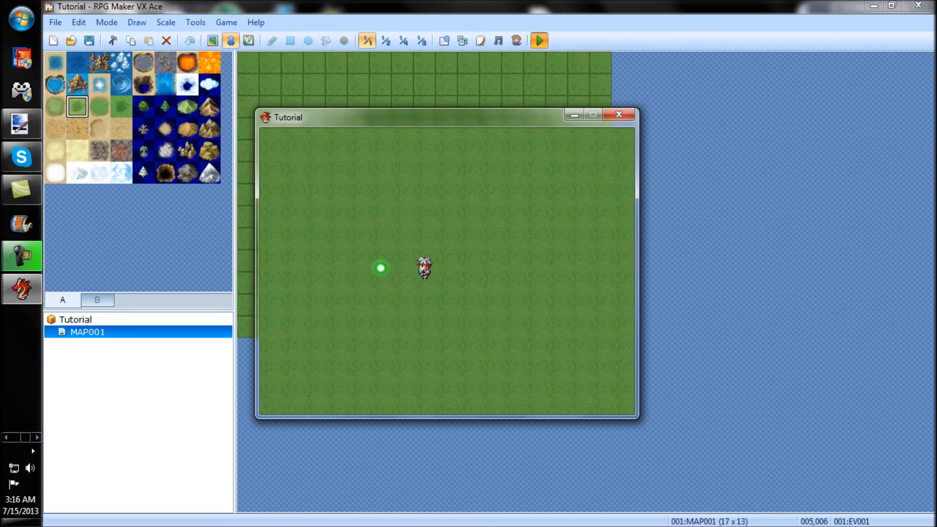
{"action": "key", "text": "Left"}
{"action": "key", "text": "Up"}
{"action": "key", "text": "Left"}
{"action": "key", "text": "Left"}
{"action": "key", "text": "Down"}
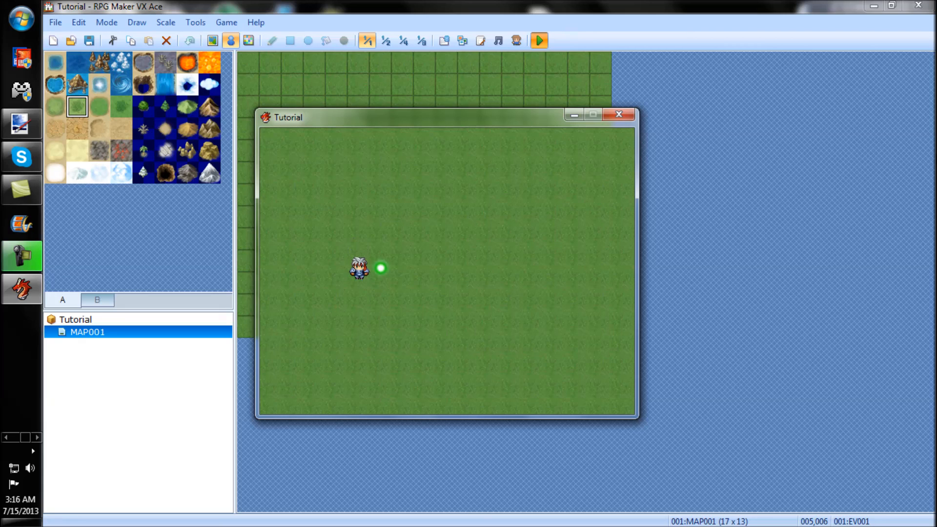
Walk the hero around the glow event to examine its animation, ending two tiles to its right in the same row.
{"action": "key", "text": "Right"}
{"action": "key", "text": "Down"}
{"action": "key", "text": "Down"}
{"action": "key", "text": "Up"}
{"action": "key", "text": "Up"}
{"action": "key", "text": "Up"}
{"action": "key", "text": "Down"}
{"action": "key", "text": "Down"}
{"action": "key", "text": "Down"}
{"action": "key", "text": "Right"}
{"action": "key", "text": "Right"}
{"action": "key", "text": "Up"}
{"action": "key", "text": "Up"}
{"action": "key", "text": "Up"}
{"action": "key", "text": "Left"}
{"action": "key", "text": "Left"}
{"action": "key", "text": "Left"}
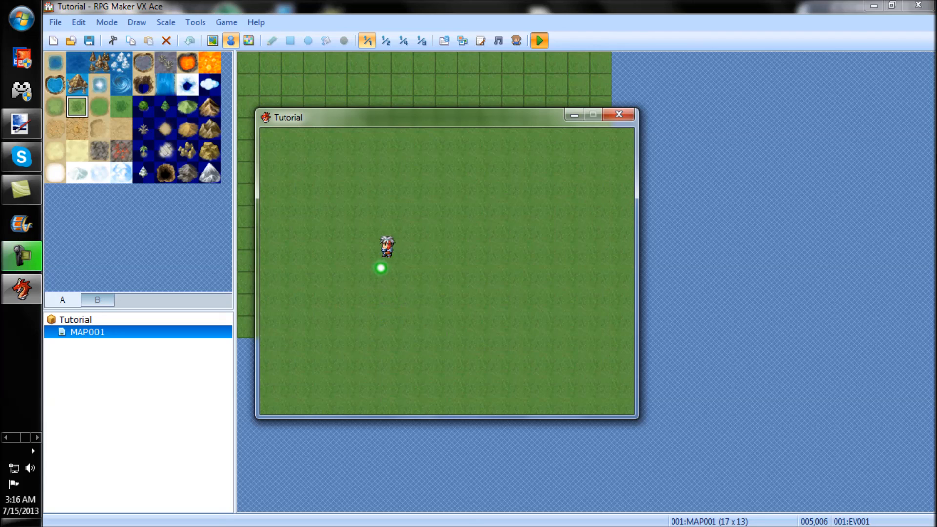
{"action": "key", "text": "Right"}
{"action": "key", "text": "Right"}
{"action": "key", "text": "Down"}
{"action": "key", "text": "Down"}
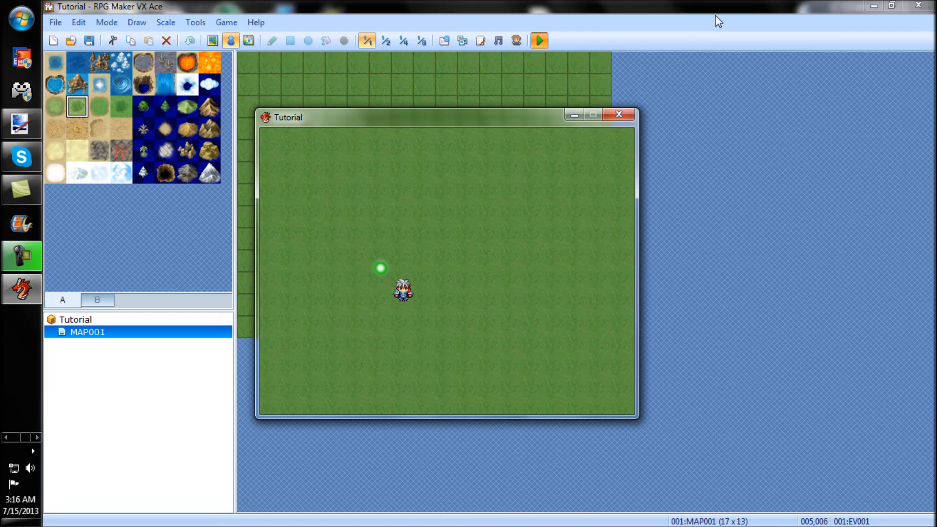
{"action": "key", "text": "Right"}
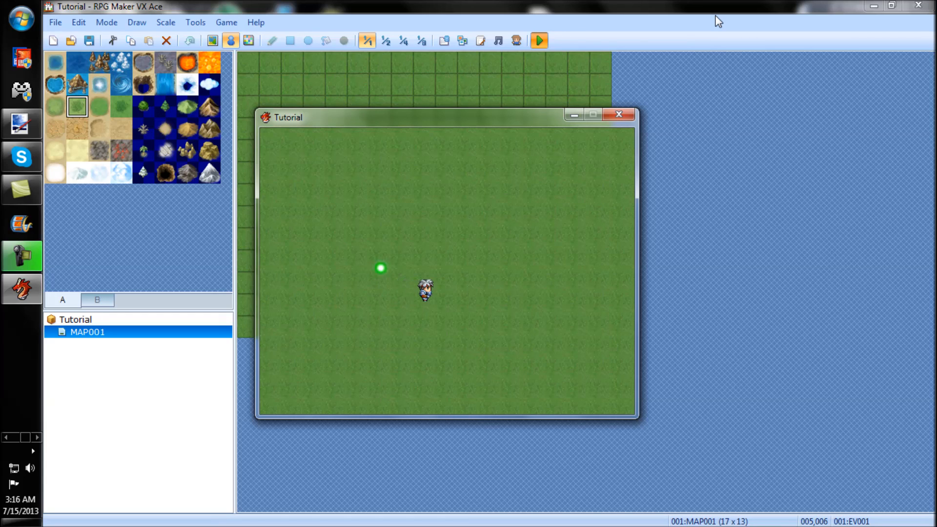
{"action": "key", "text": "Up"}
{"action": "key", "text": "Down"}
{"action": "key", "text": "Right"}
{"action": "key", "text": "Left"}
{"action": "key", "text": "Up"}
{"action": "key", "text": "Up"}
{"action": "key", "text": "Up"}
{"action": "key", "text": "Down"}
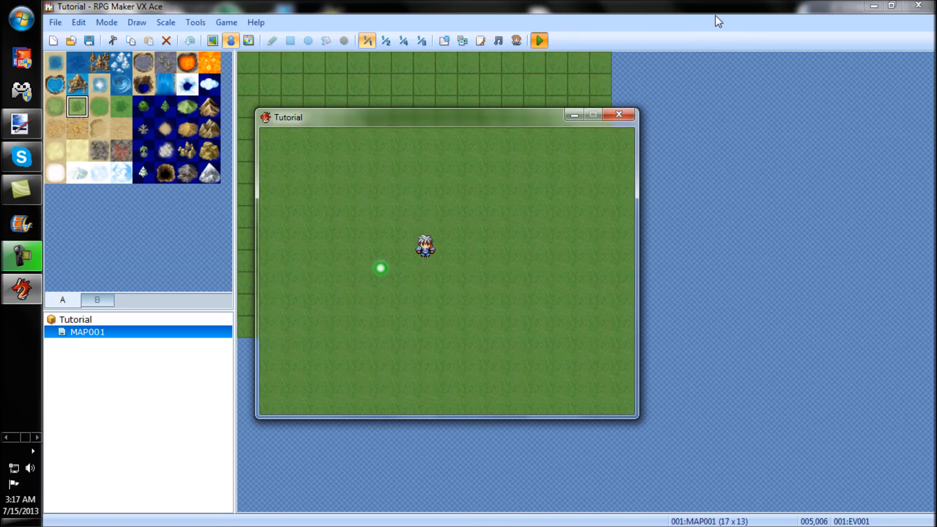
{"action": "key", "text": "Down"}
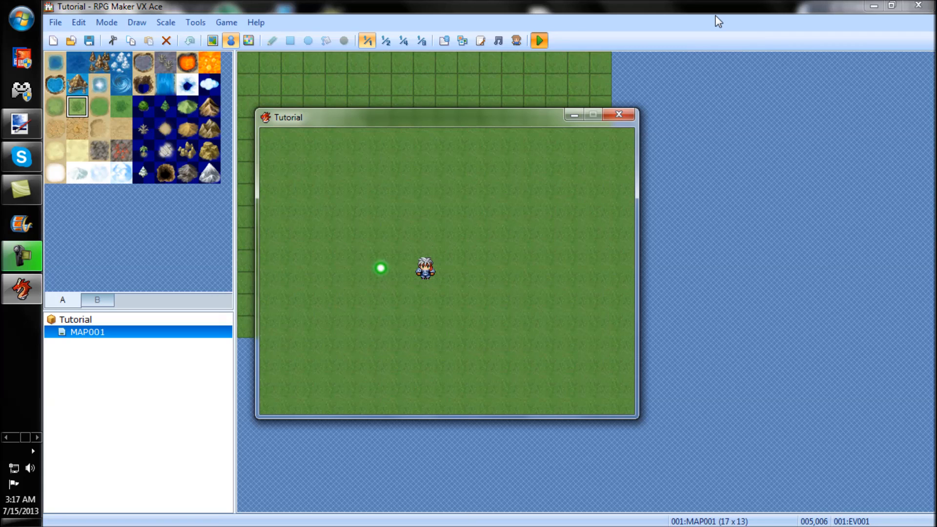